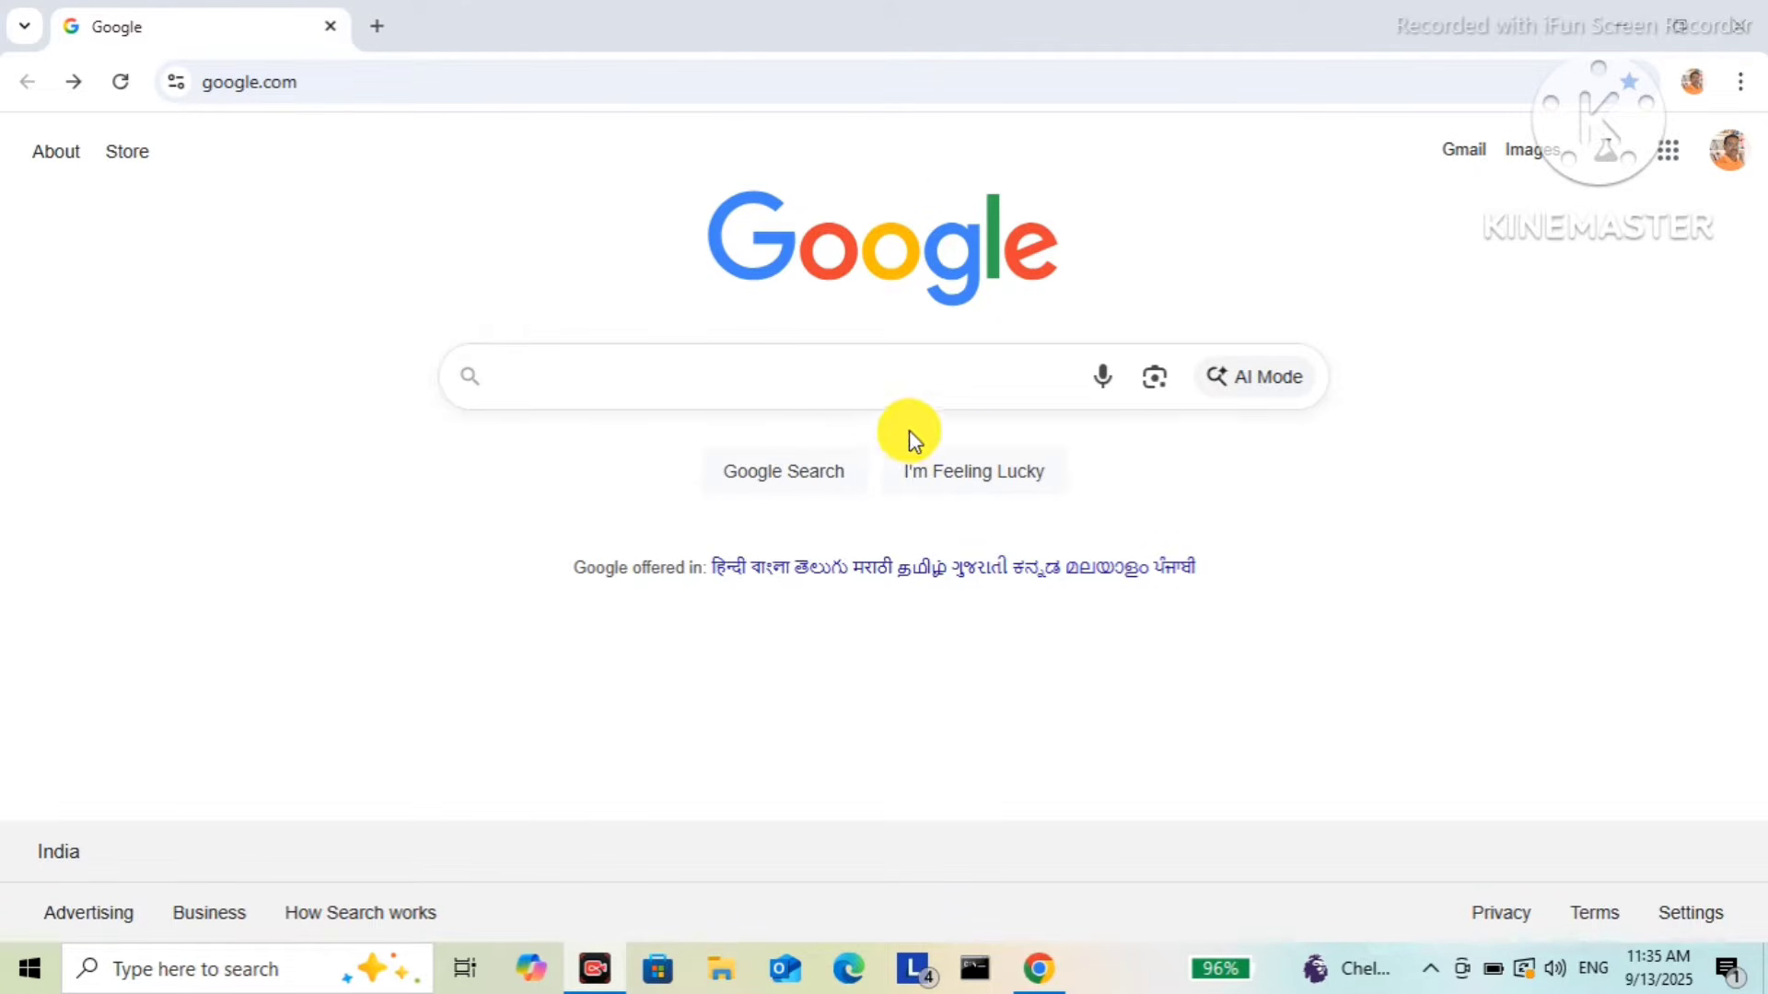
- Search Google for udiseplus and open the main UDISE+ website
{"action": "left_click", "coordinate": [890, 357]}
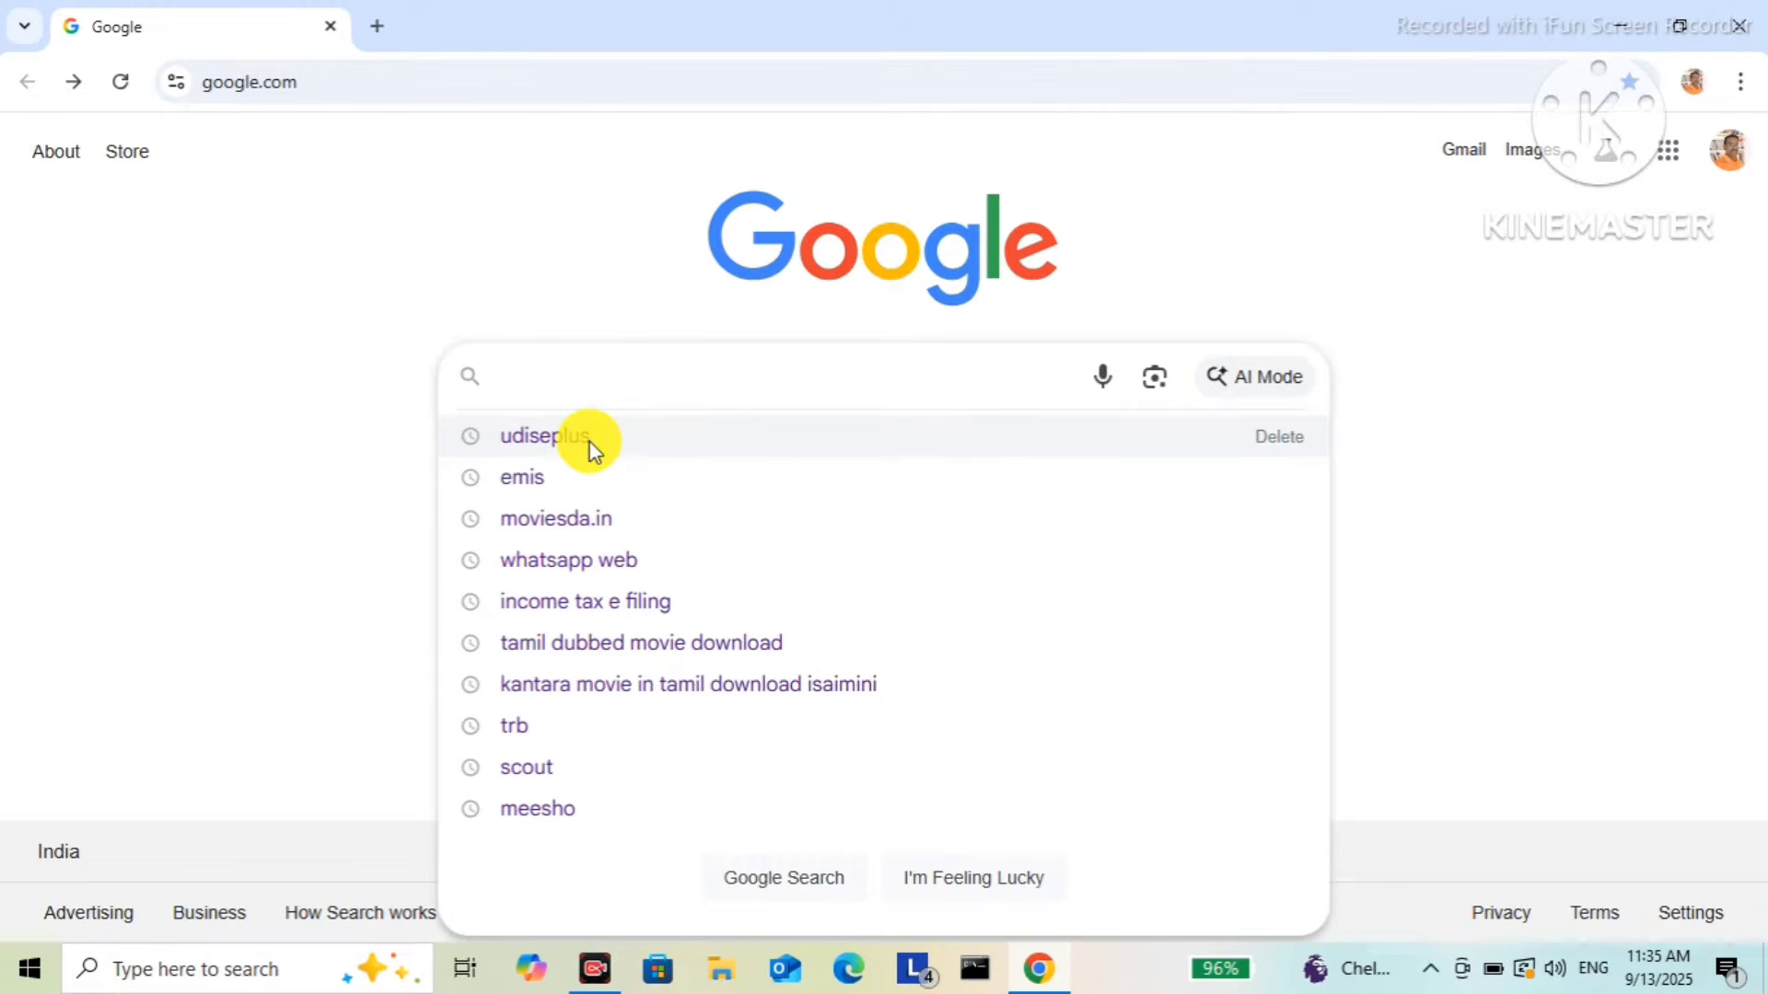
{"action": "left_click", "coordinate": [589, 440]}
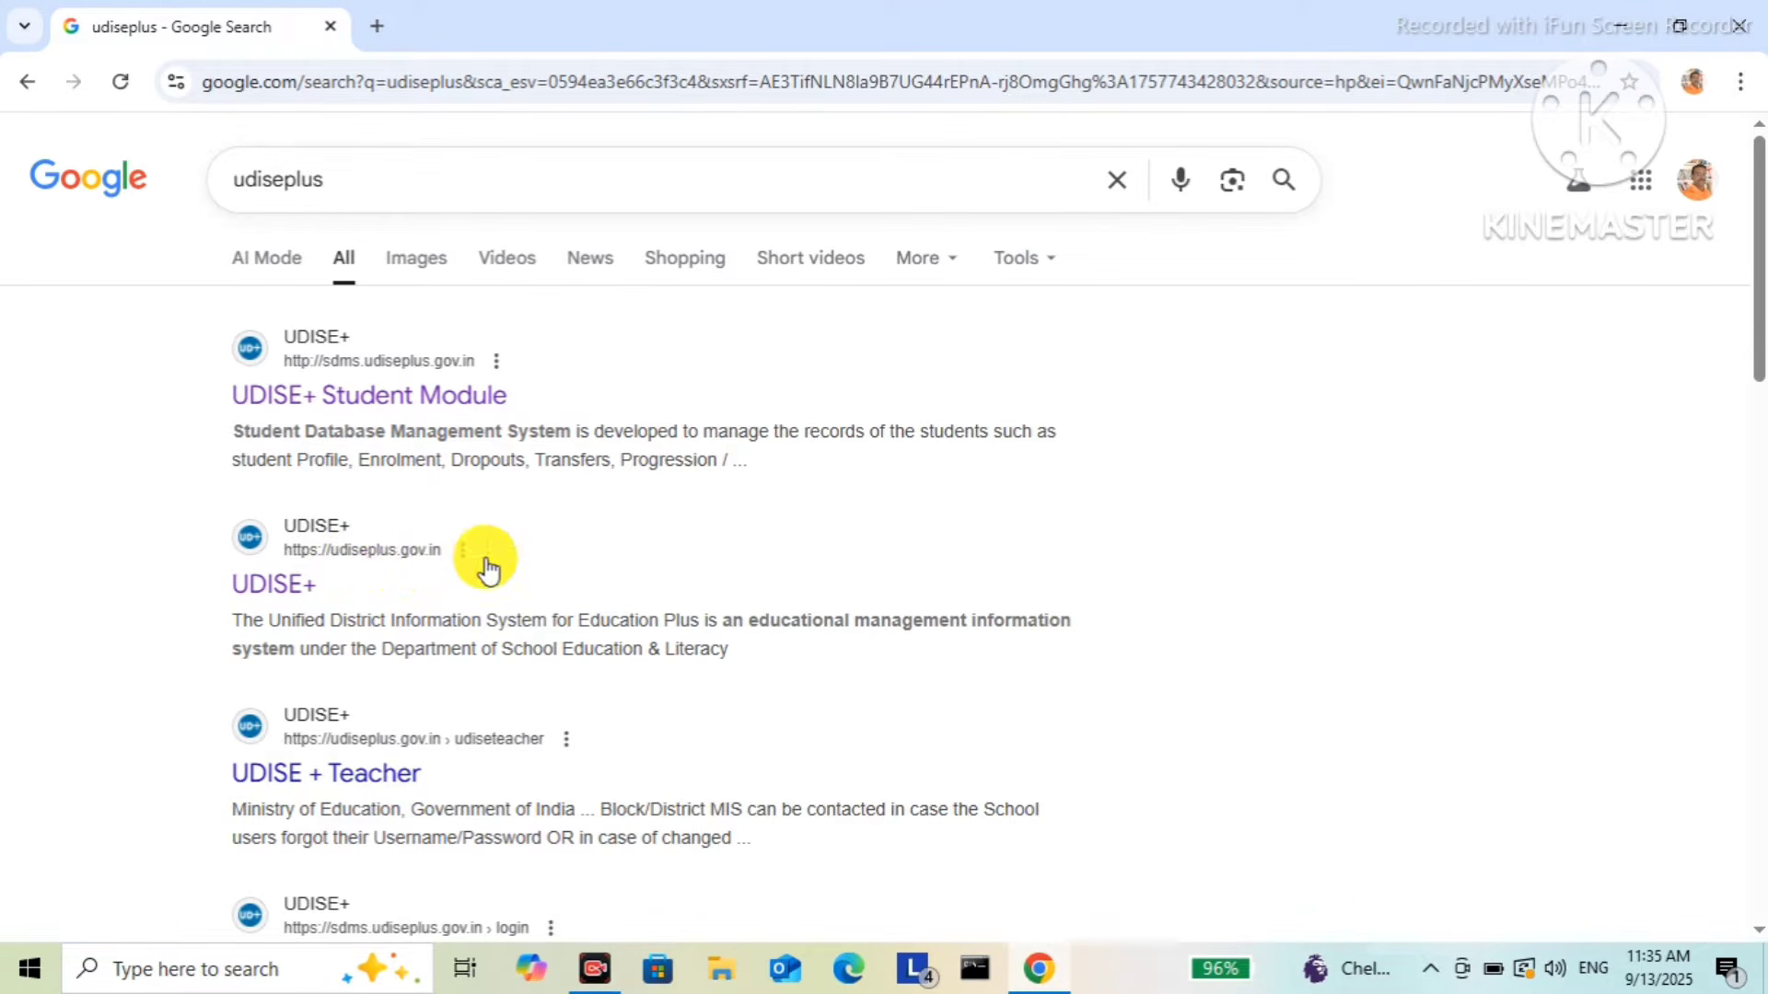
{"action": "left_click", "coordinate": [434, 564]}
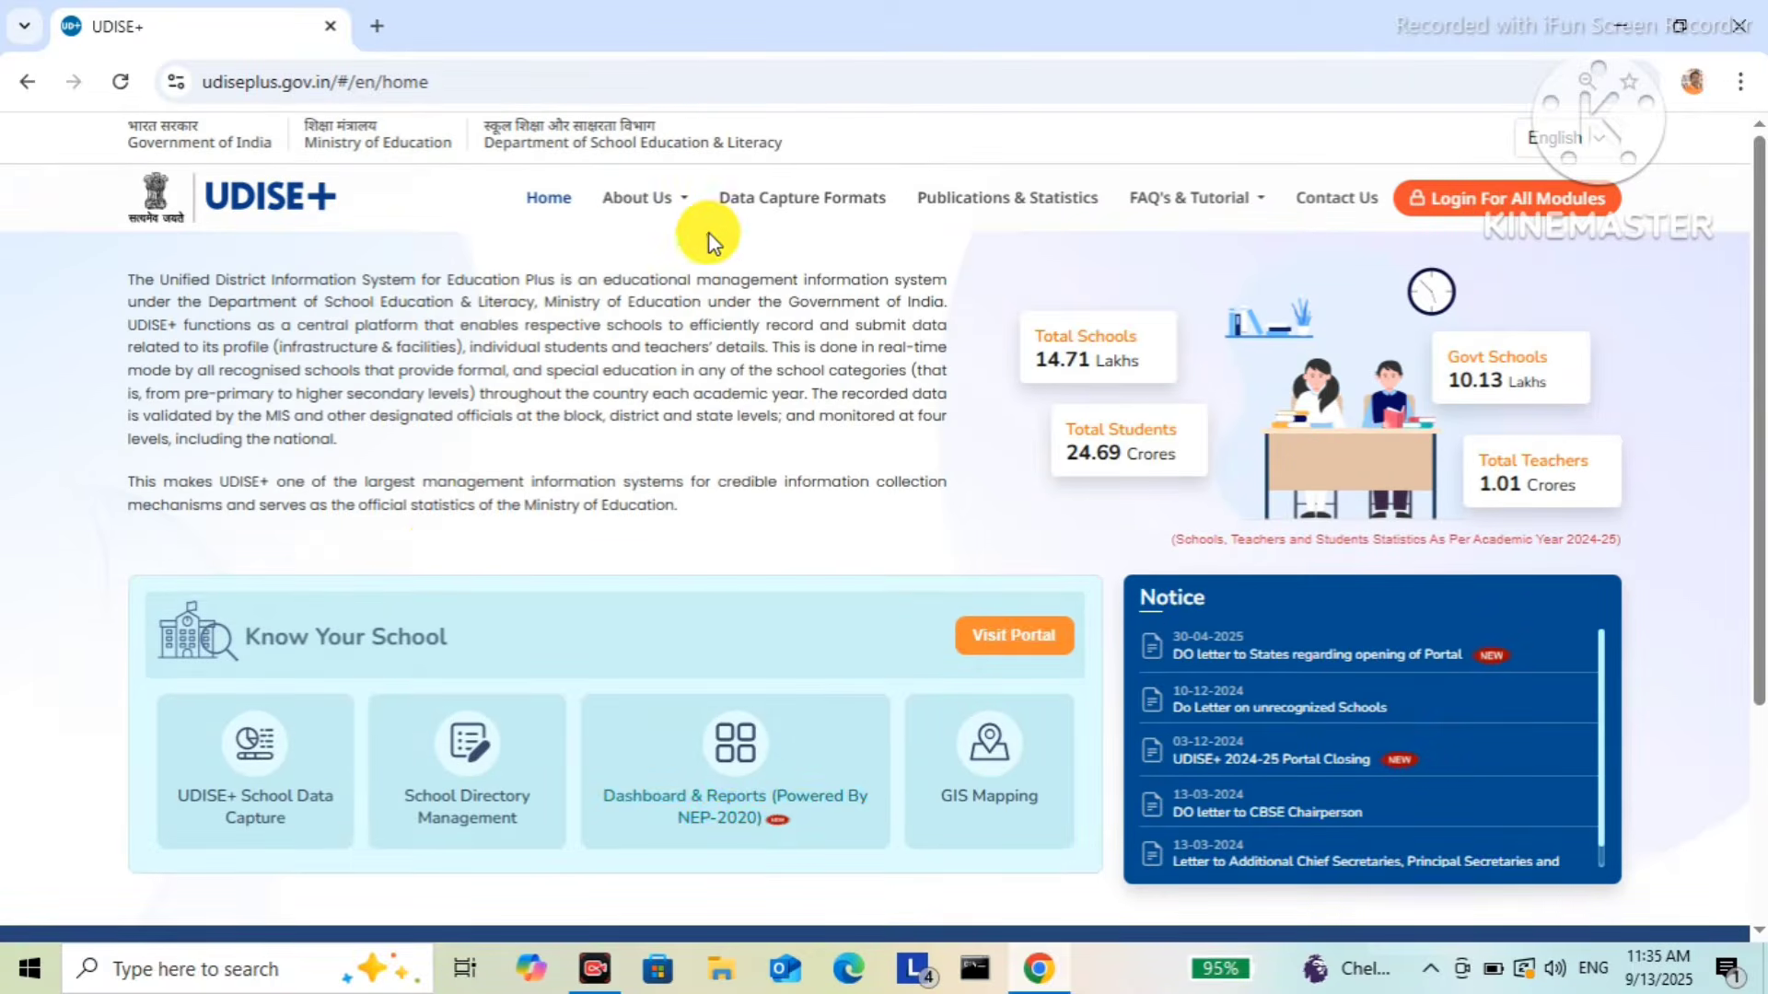
- Open the login page for all modules and select Tamil Nadu as the login state
{"action": "left_click", "coordinate": [1535, 210]}
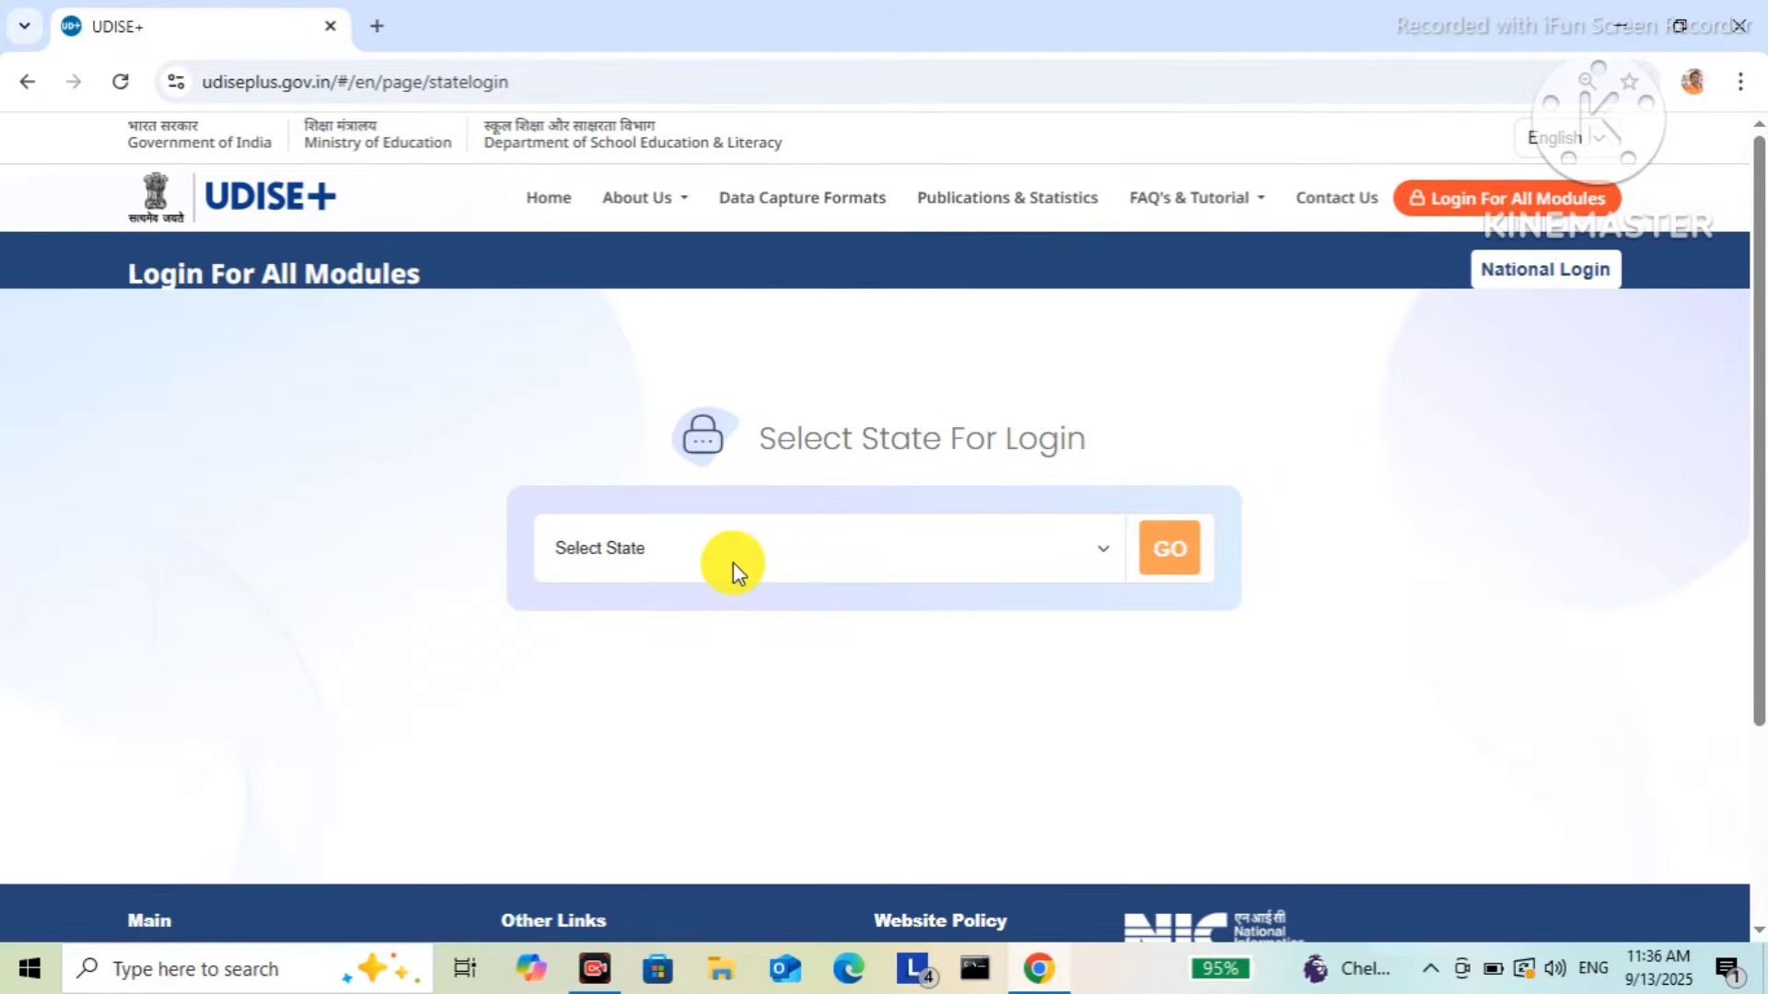
{"action": "left_click", "coordinate": [733, 562]}
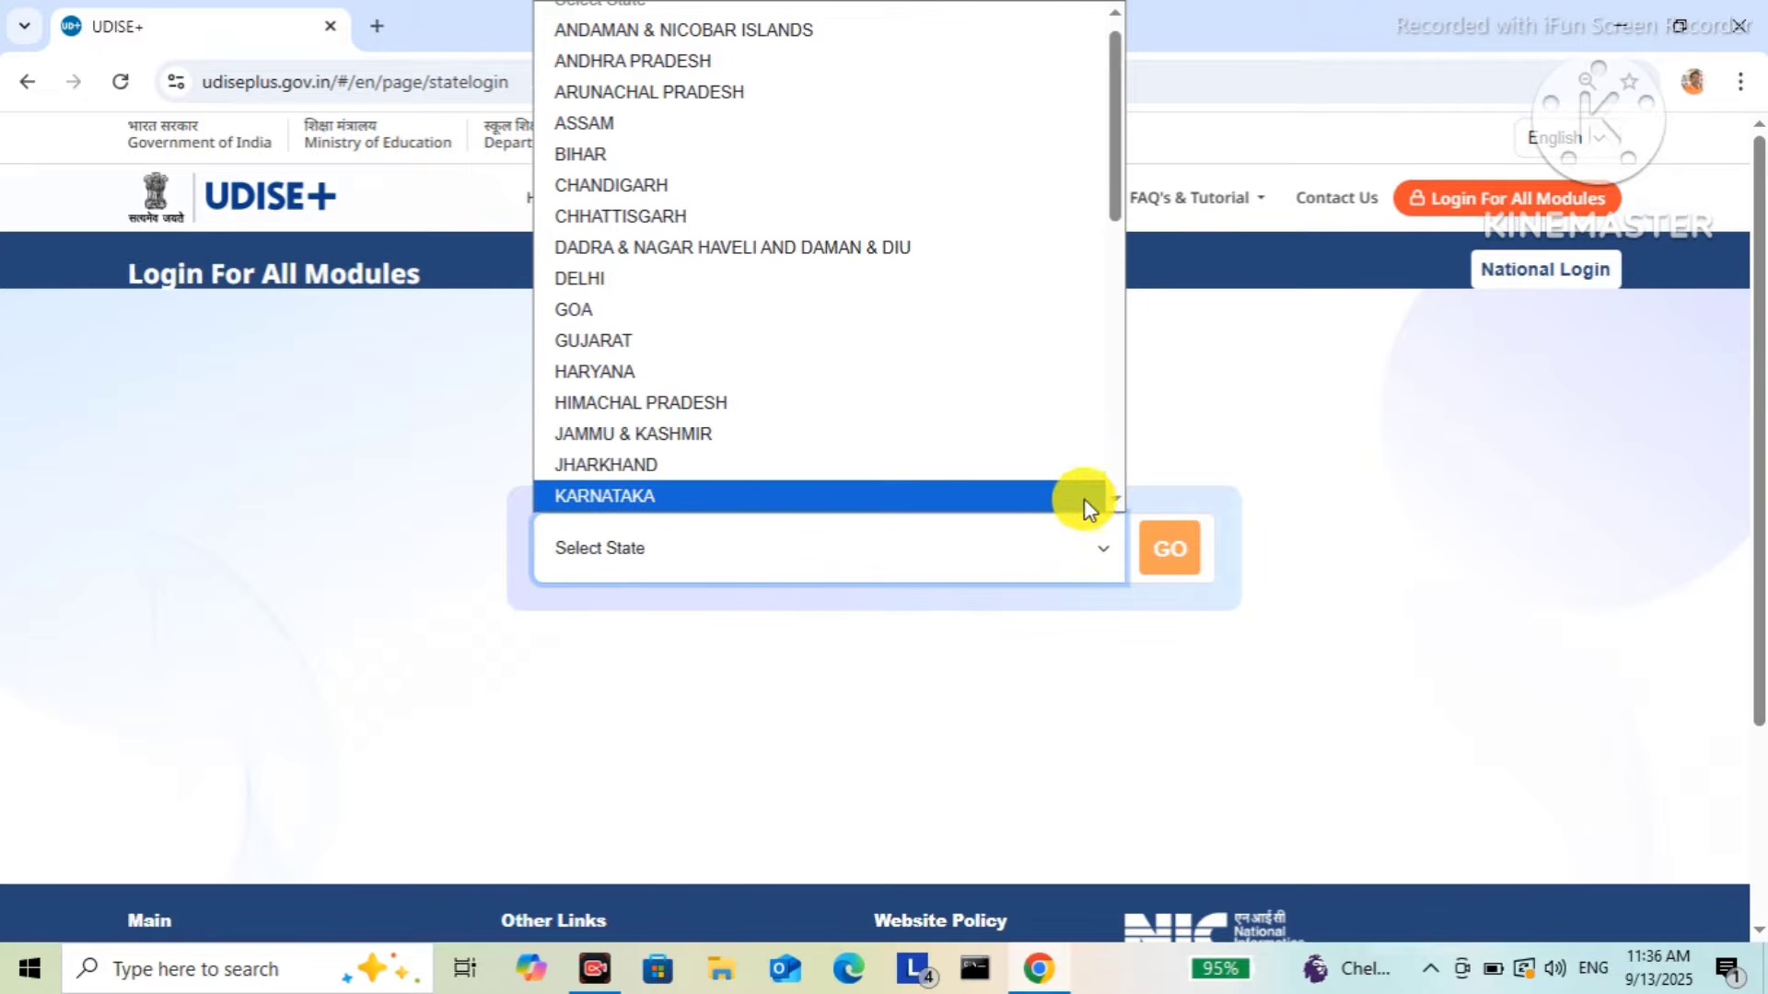
{"action": "left_click", "coordinate": [1114, 502]}
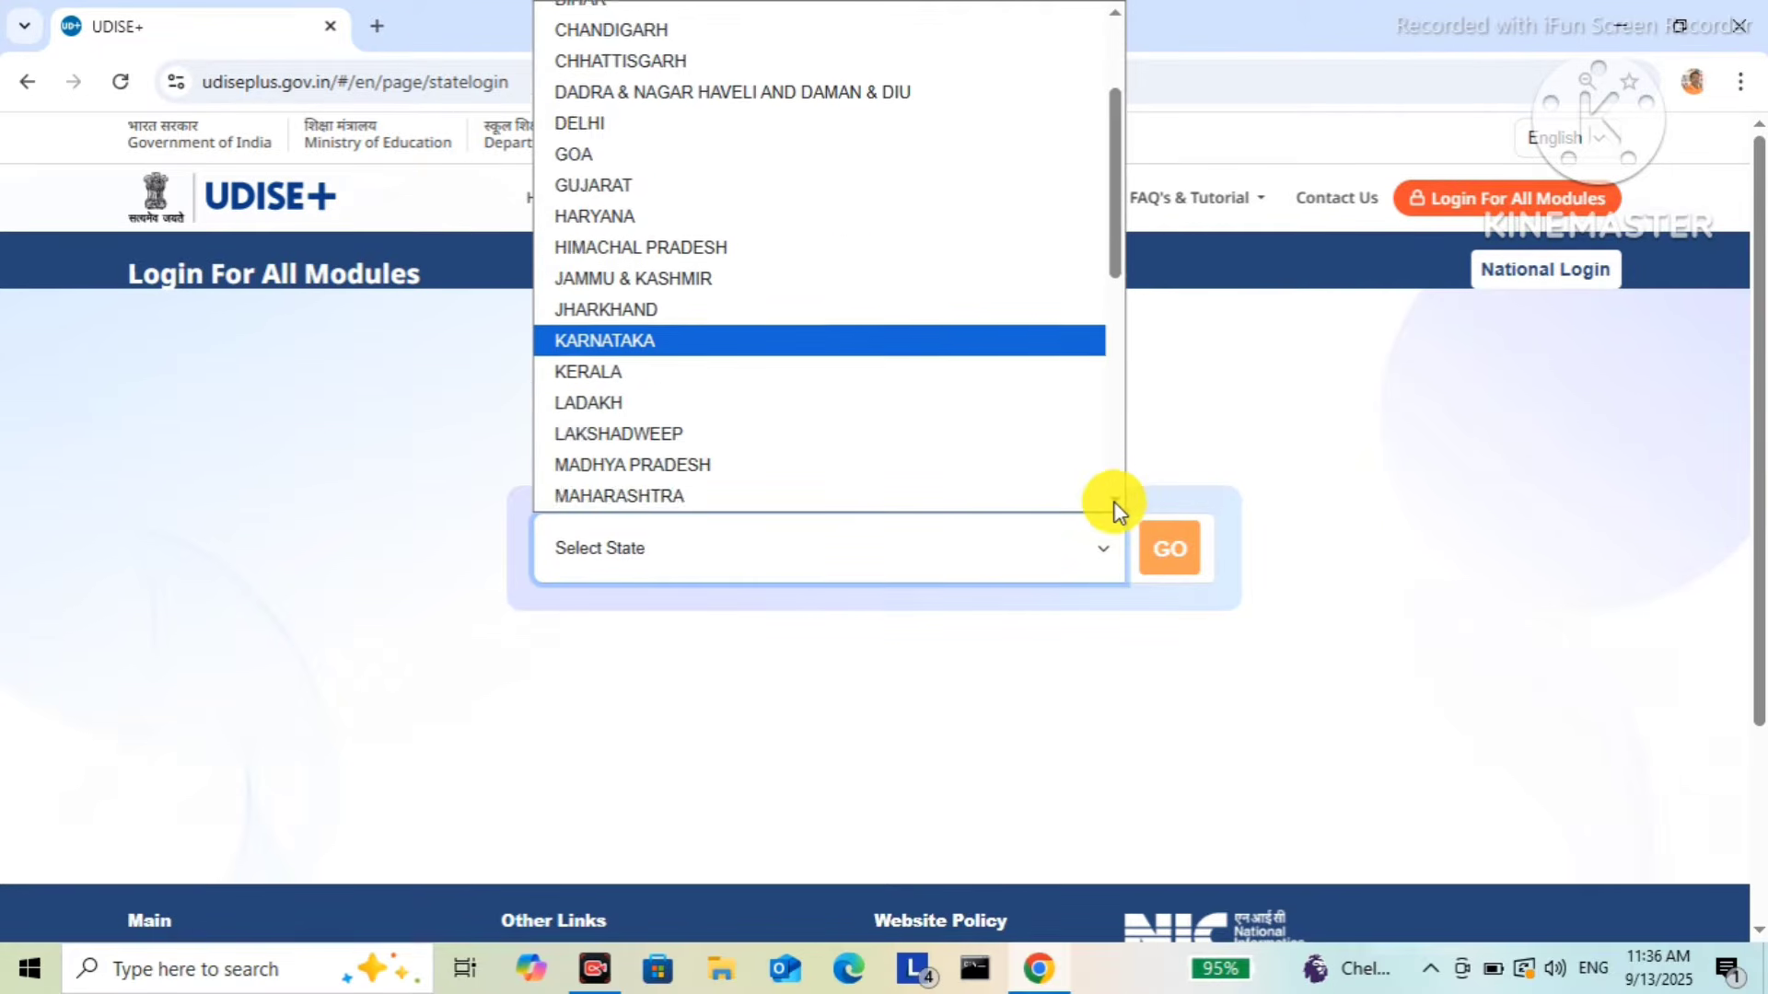
{"action": "left_click", "coordinate": [935, 438]}
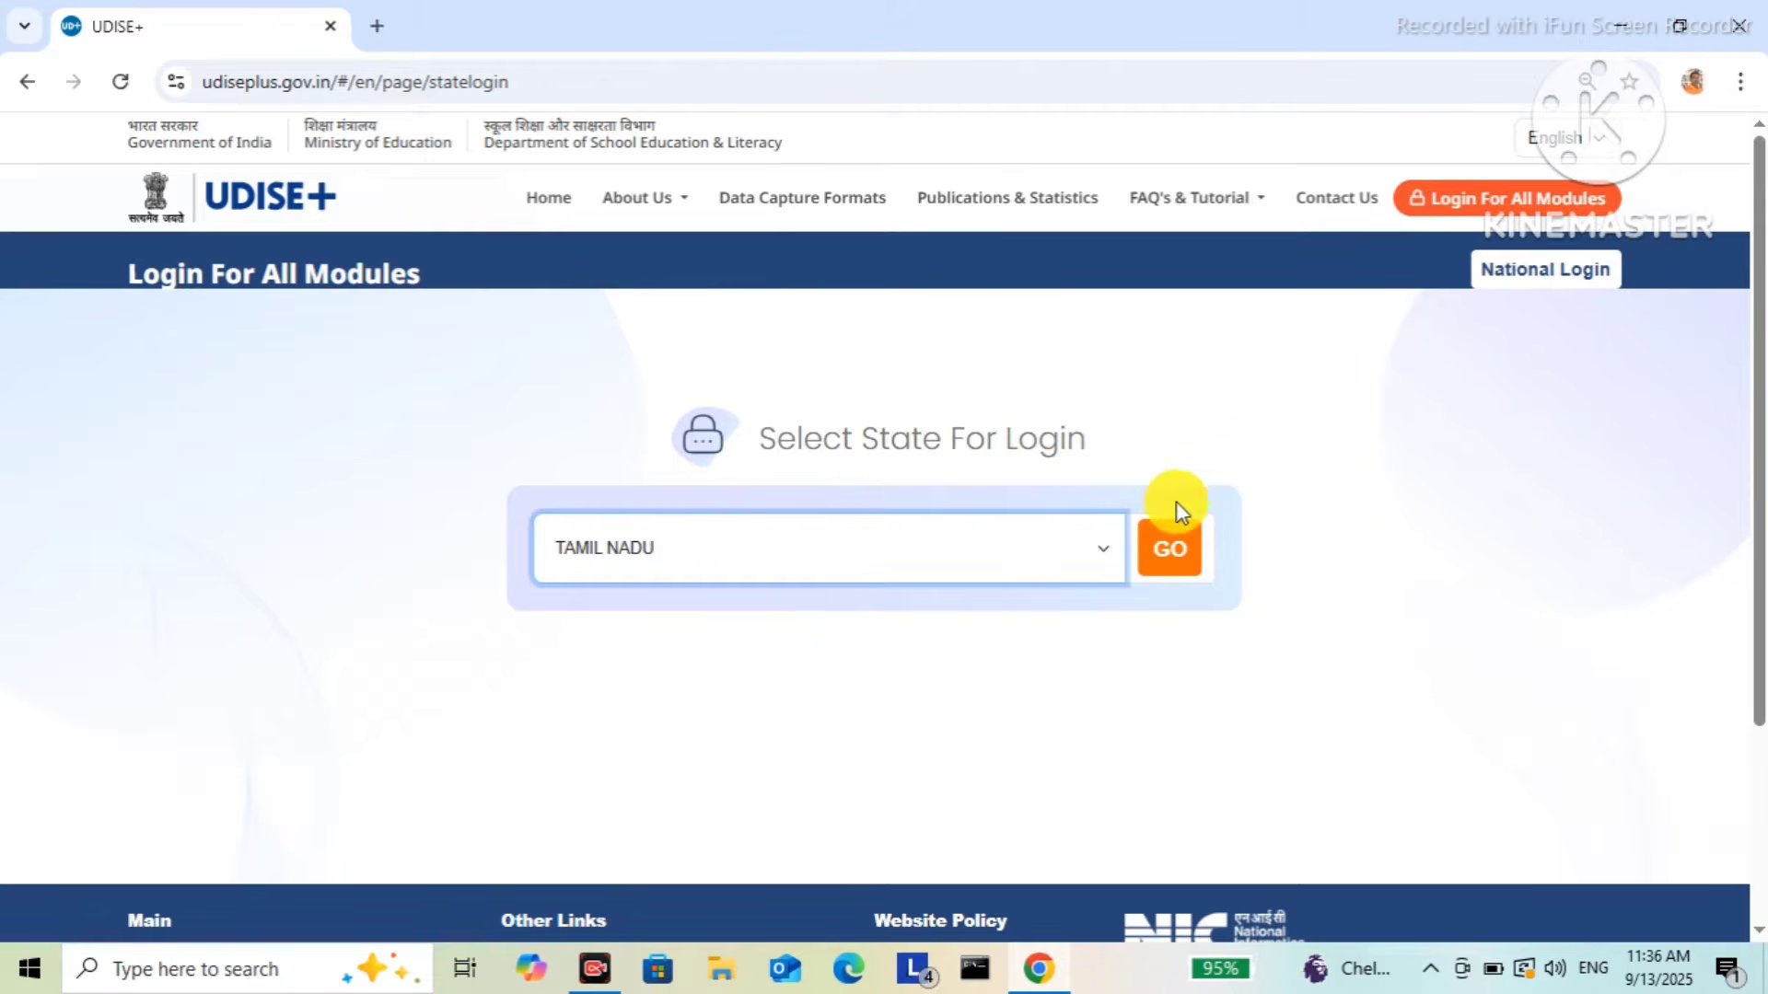
{"action": "left_click", "coordinate": [1183, 563]}
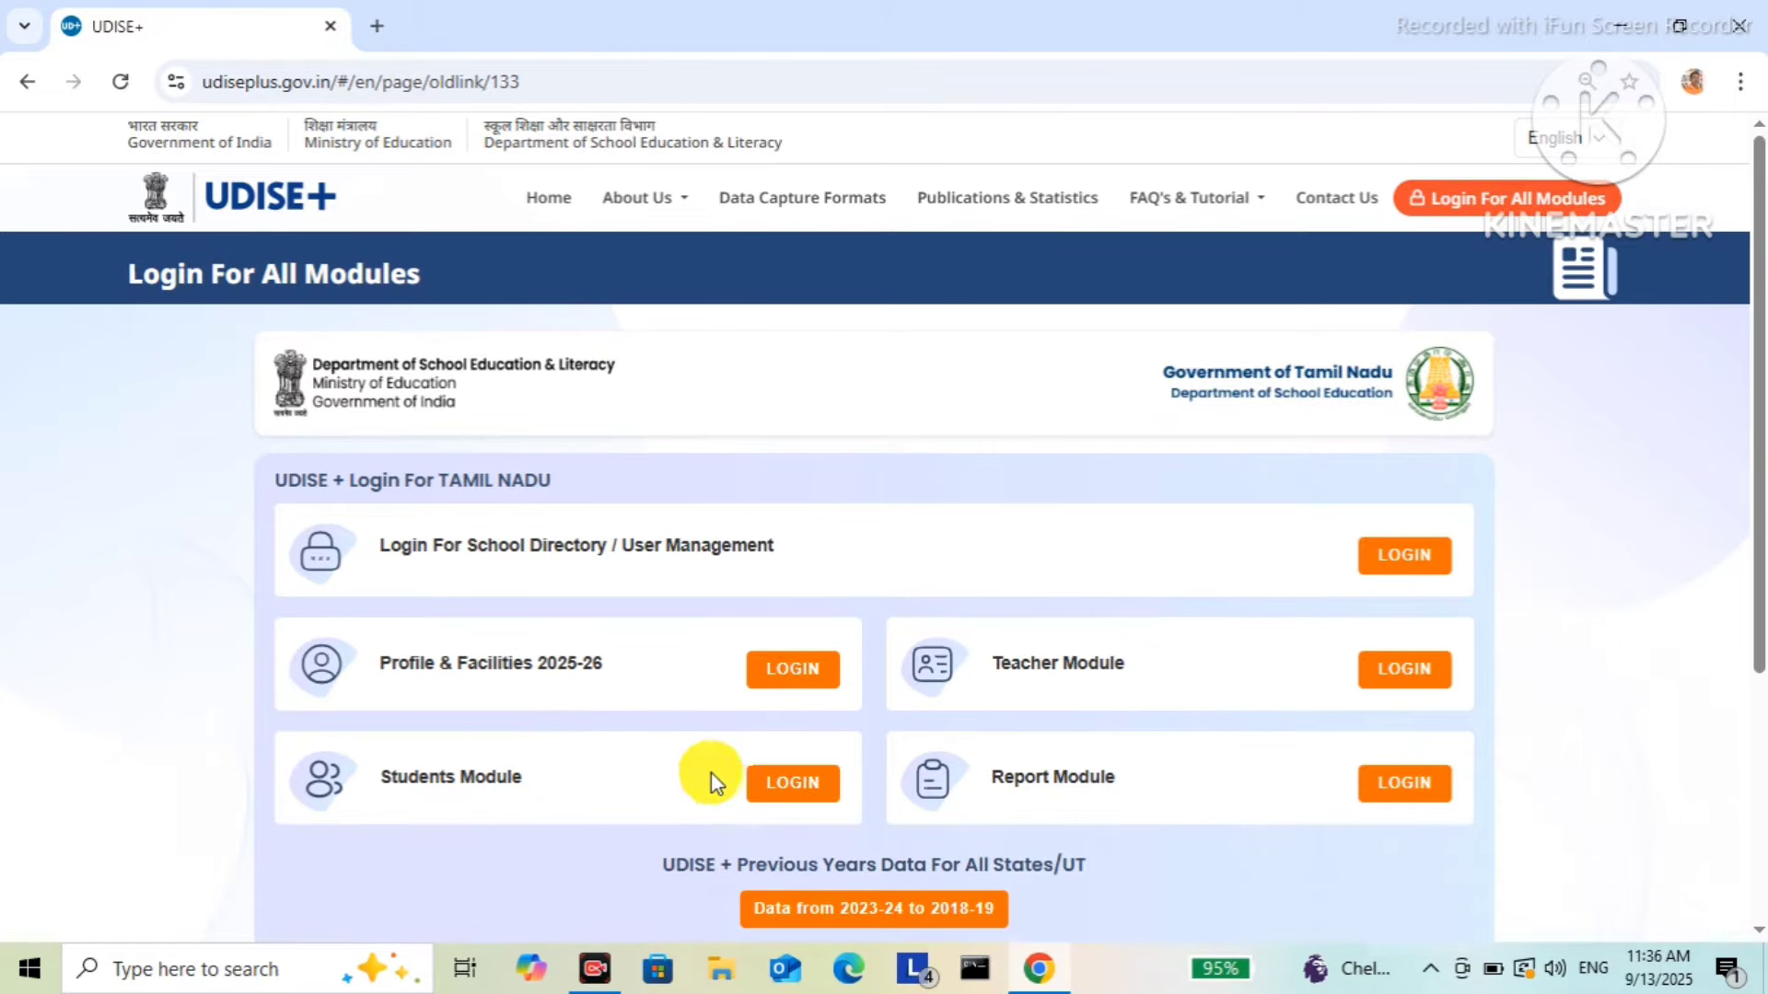
- Log in to the Students Module with the school's username, password and captcha, and enter the current academic year 2025-26
{"action": "left_click", "coordinate": [792, 785]}
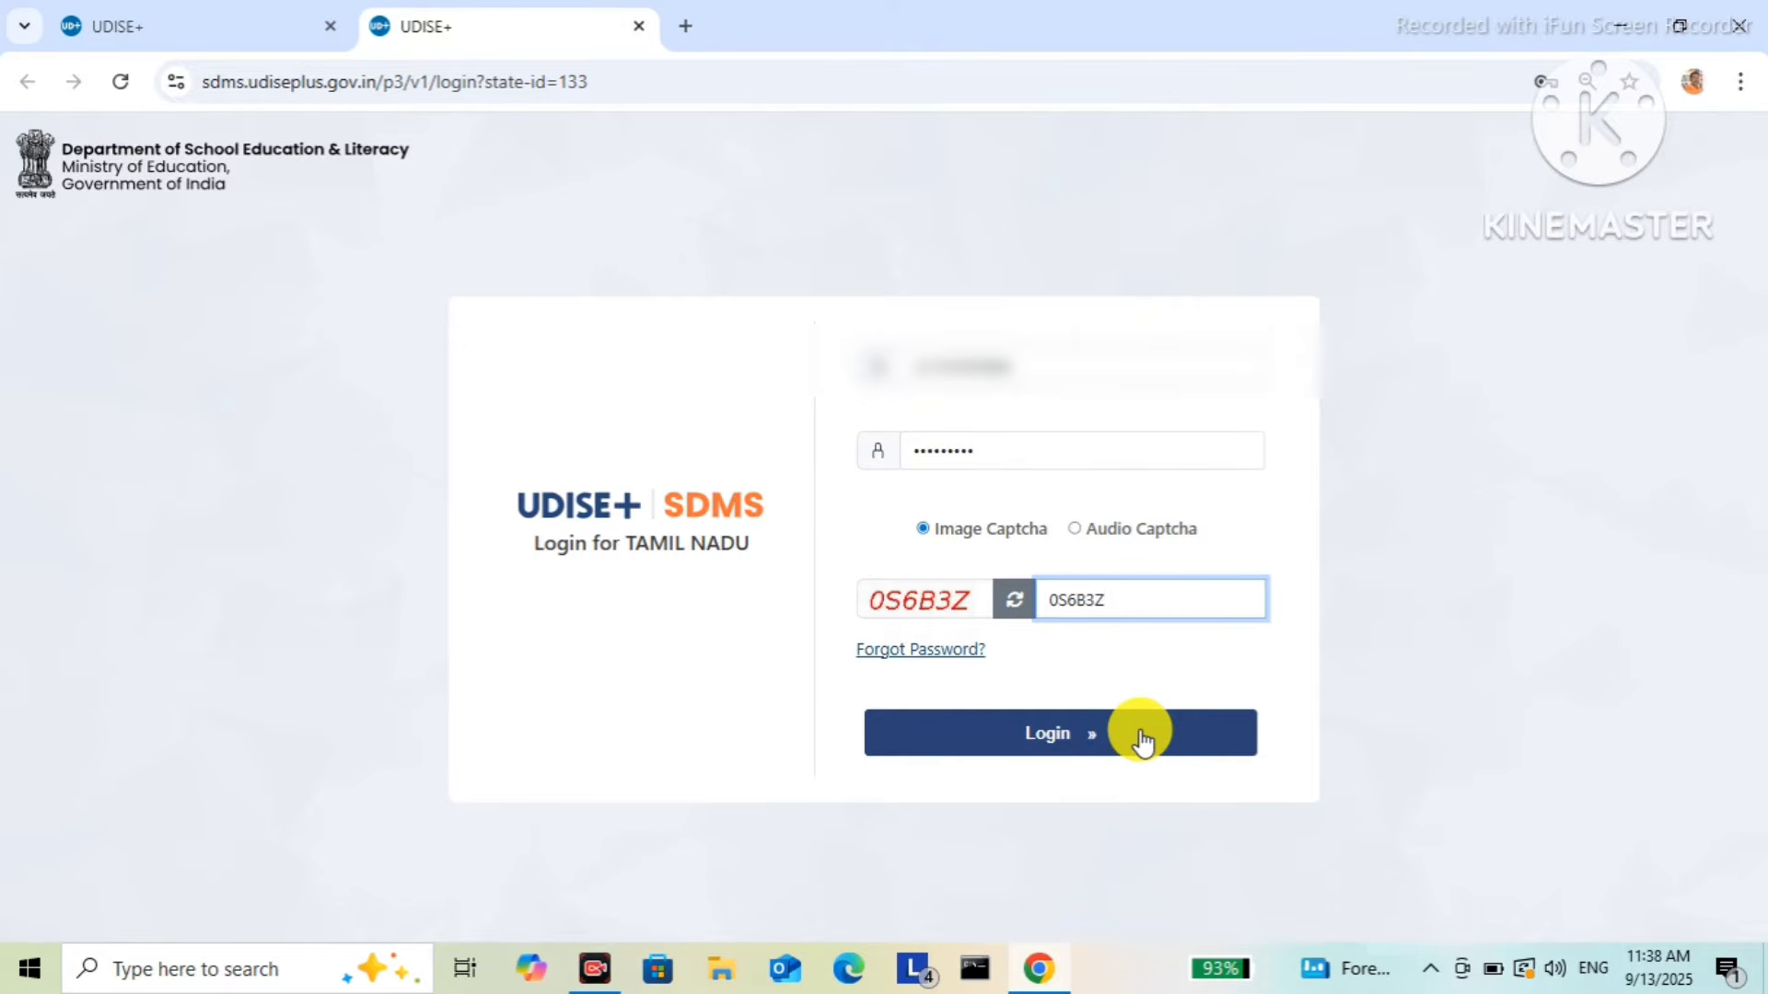
{"action": "left_click", "coordinate": [1139, 733]}
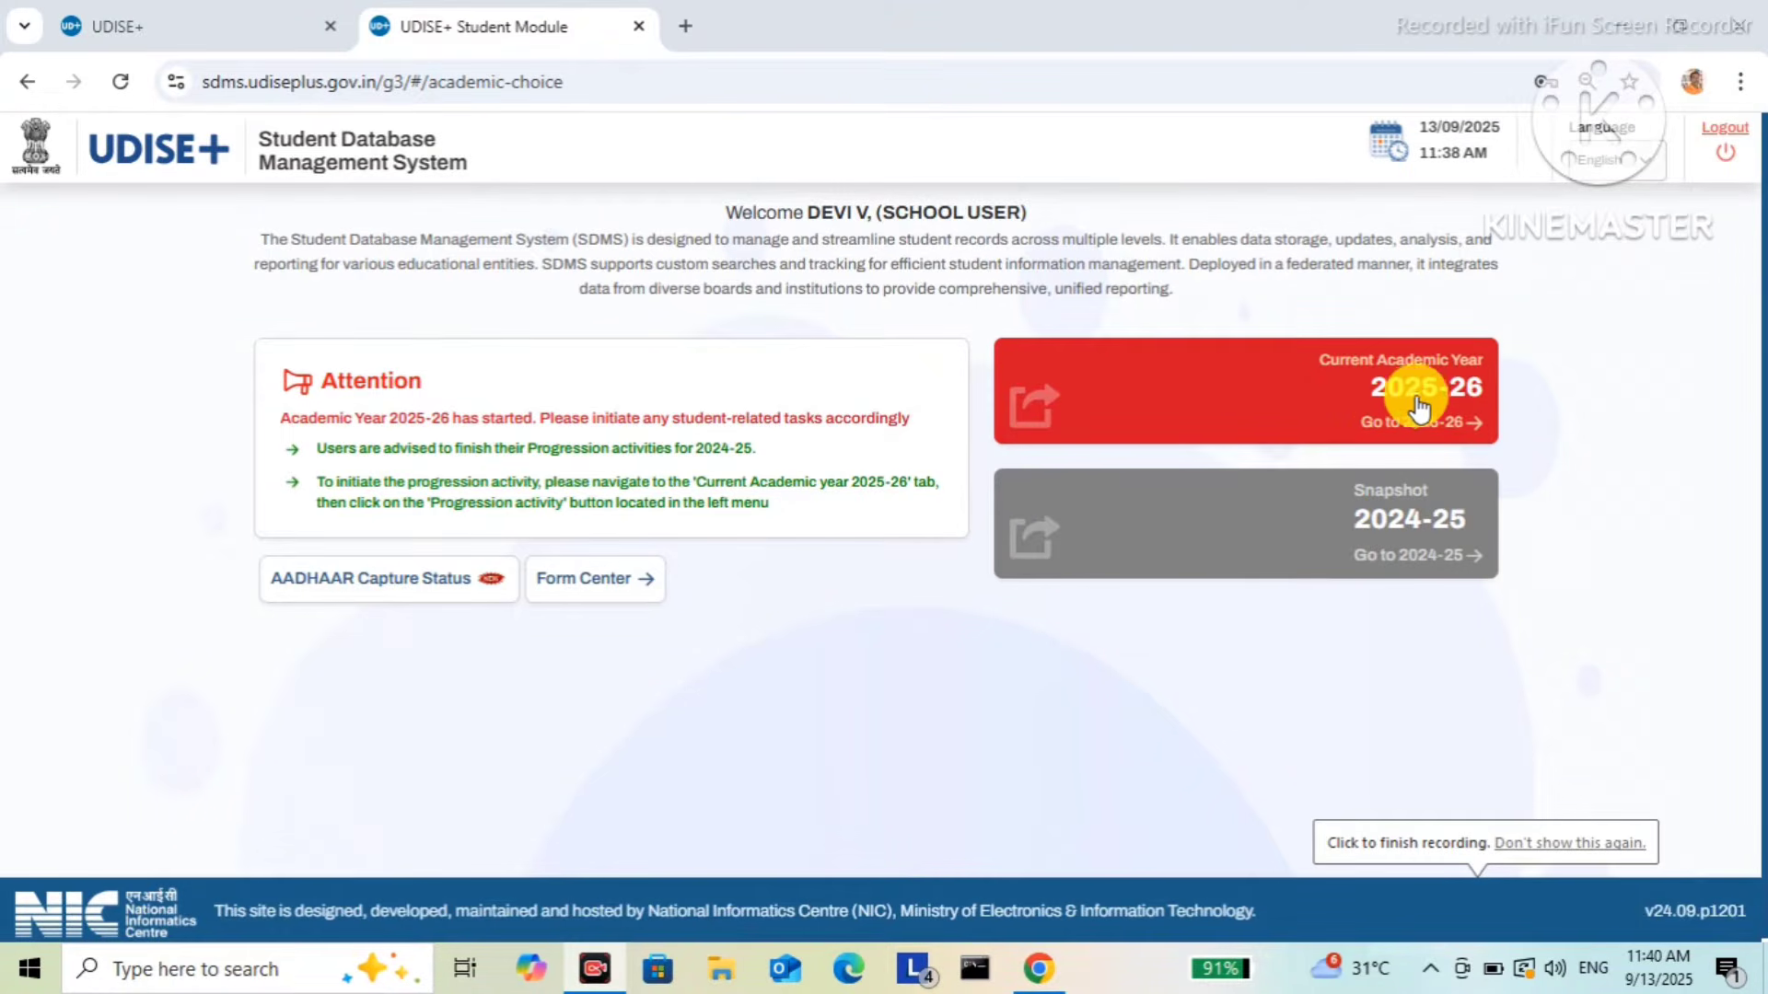
{"action": "left_click", "coordinate": [1337, 419]}
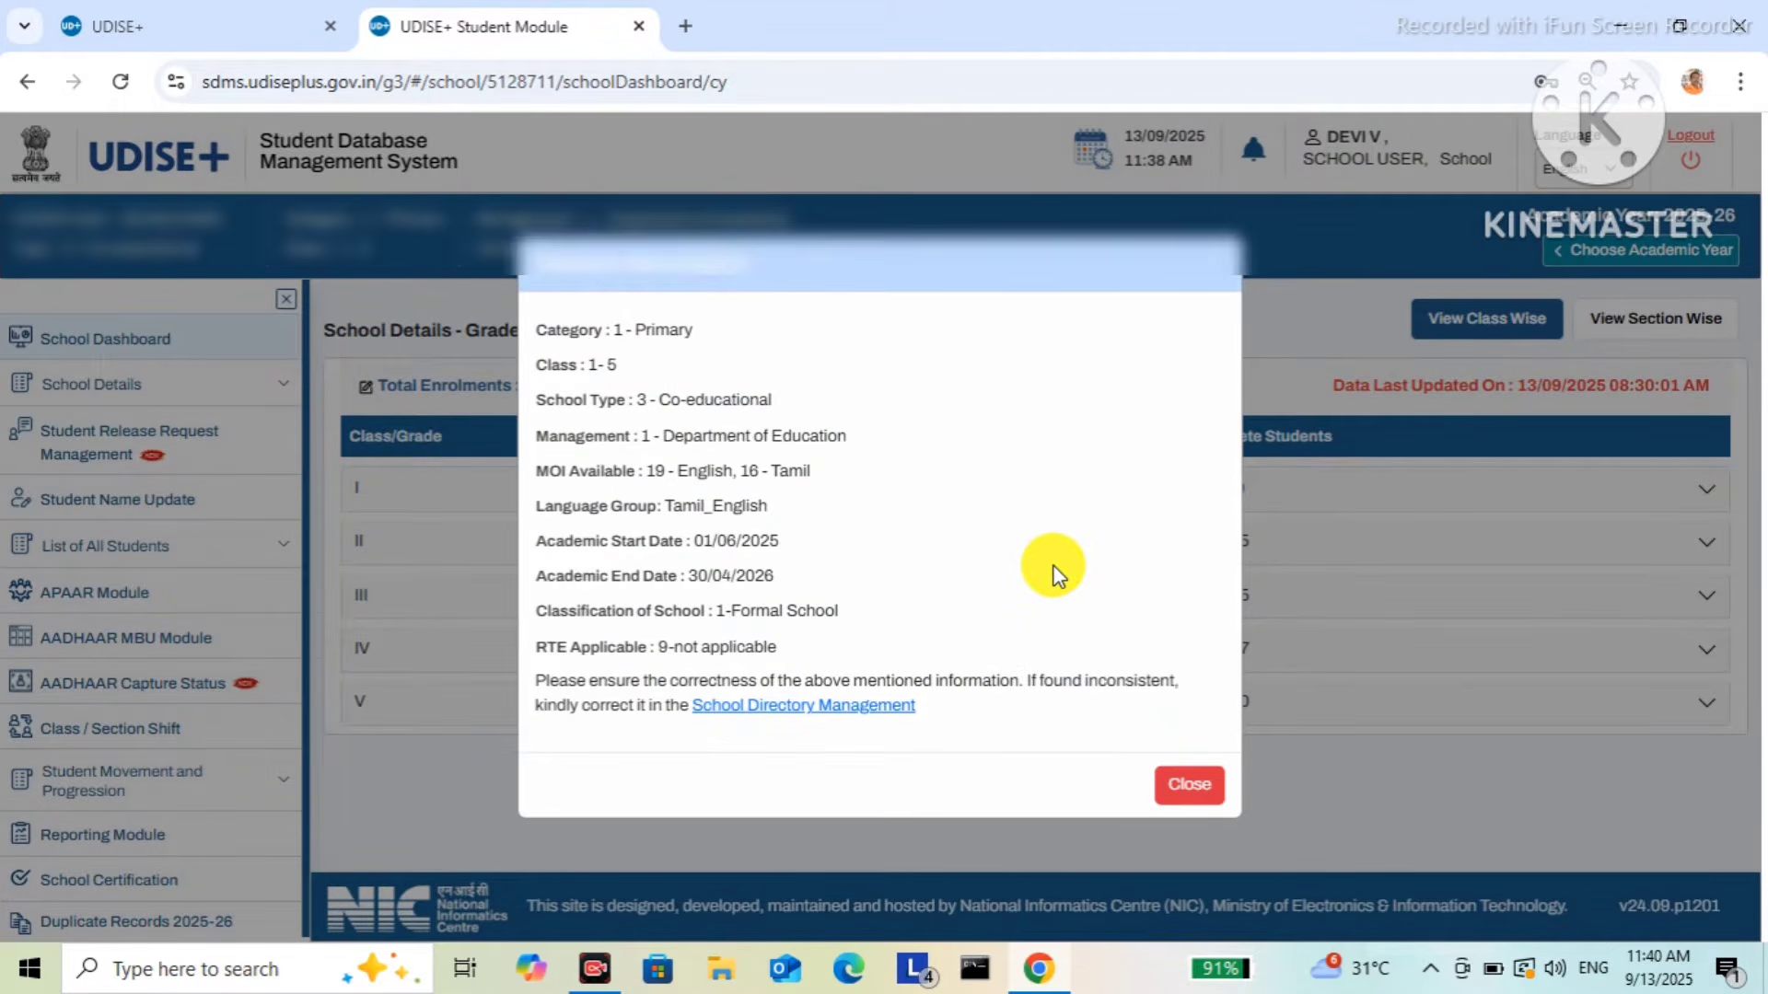
{"action": "left_click", "coordinate": [1206, 789]}
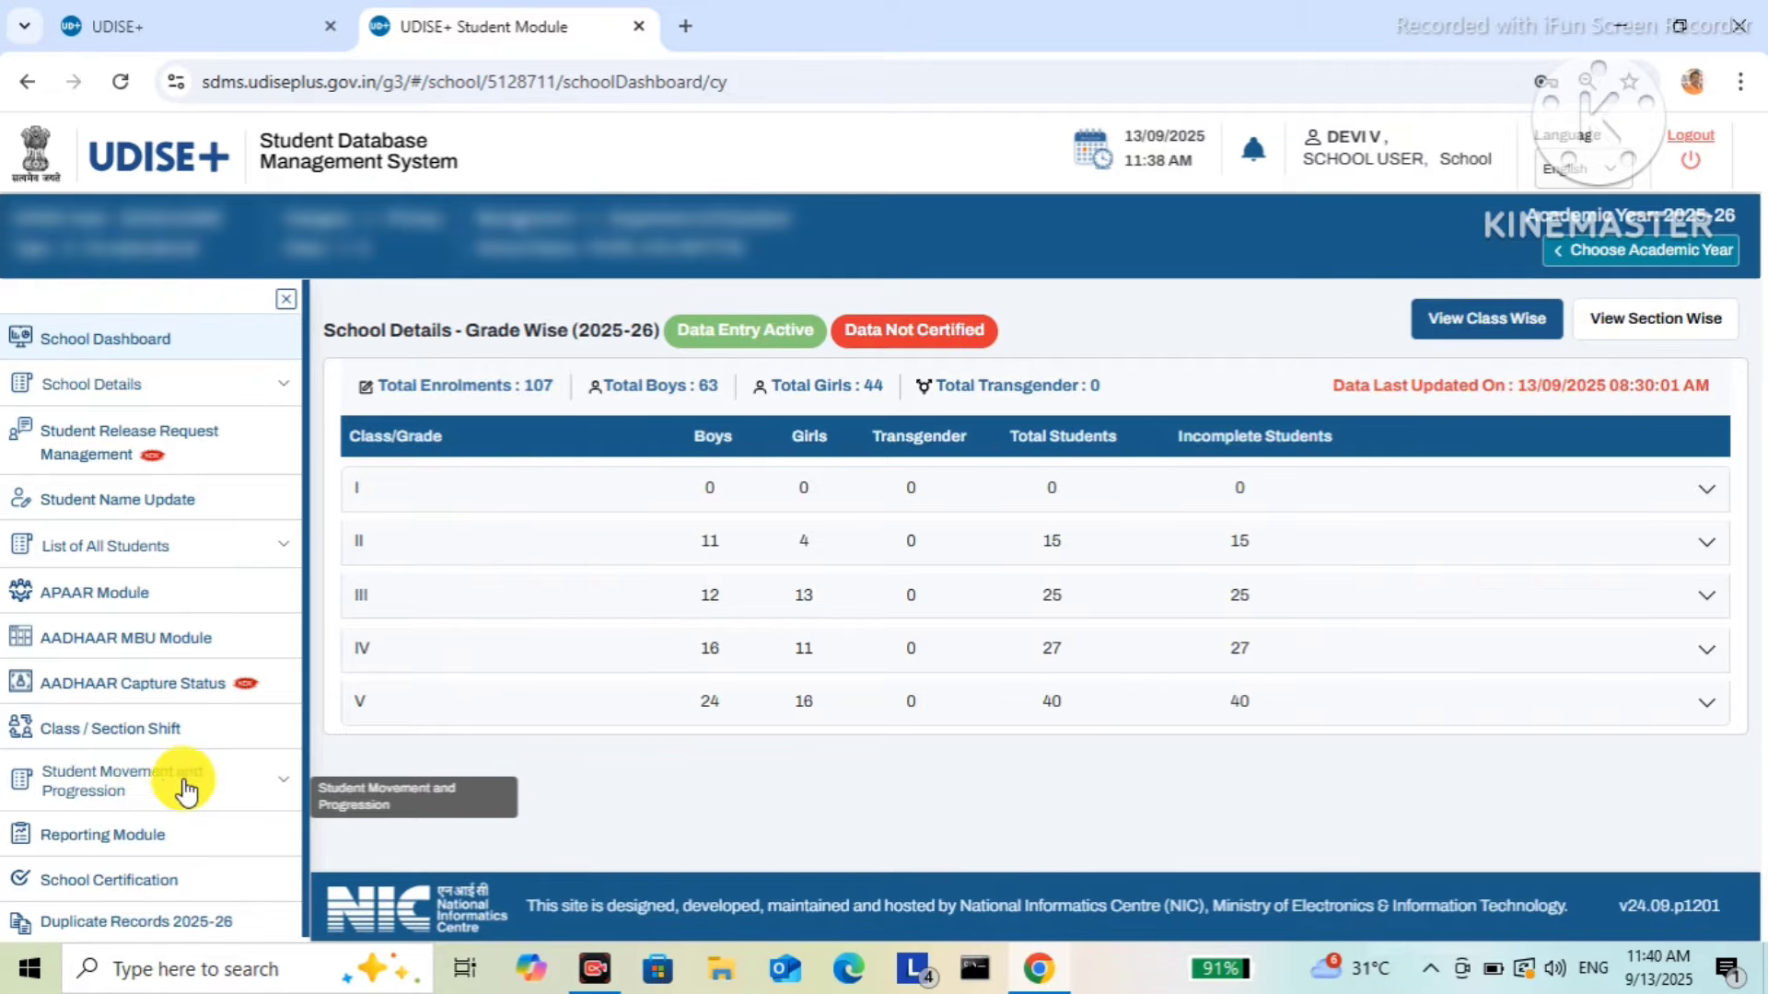
- Open the Within State student import in the Import Module under Student Movement and Progression
{"action": "left_click", "coordinate": [279, 793]}
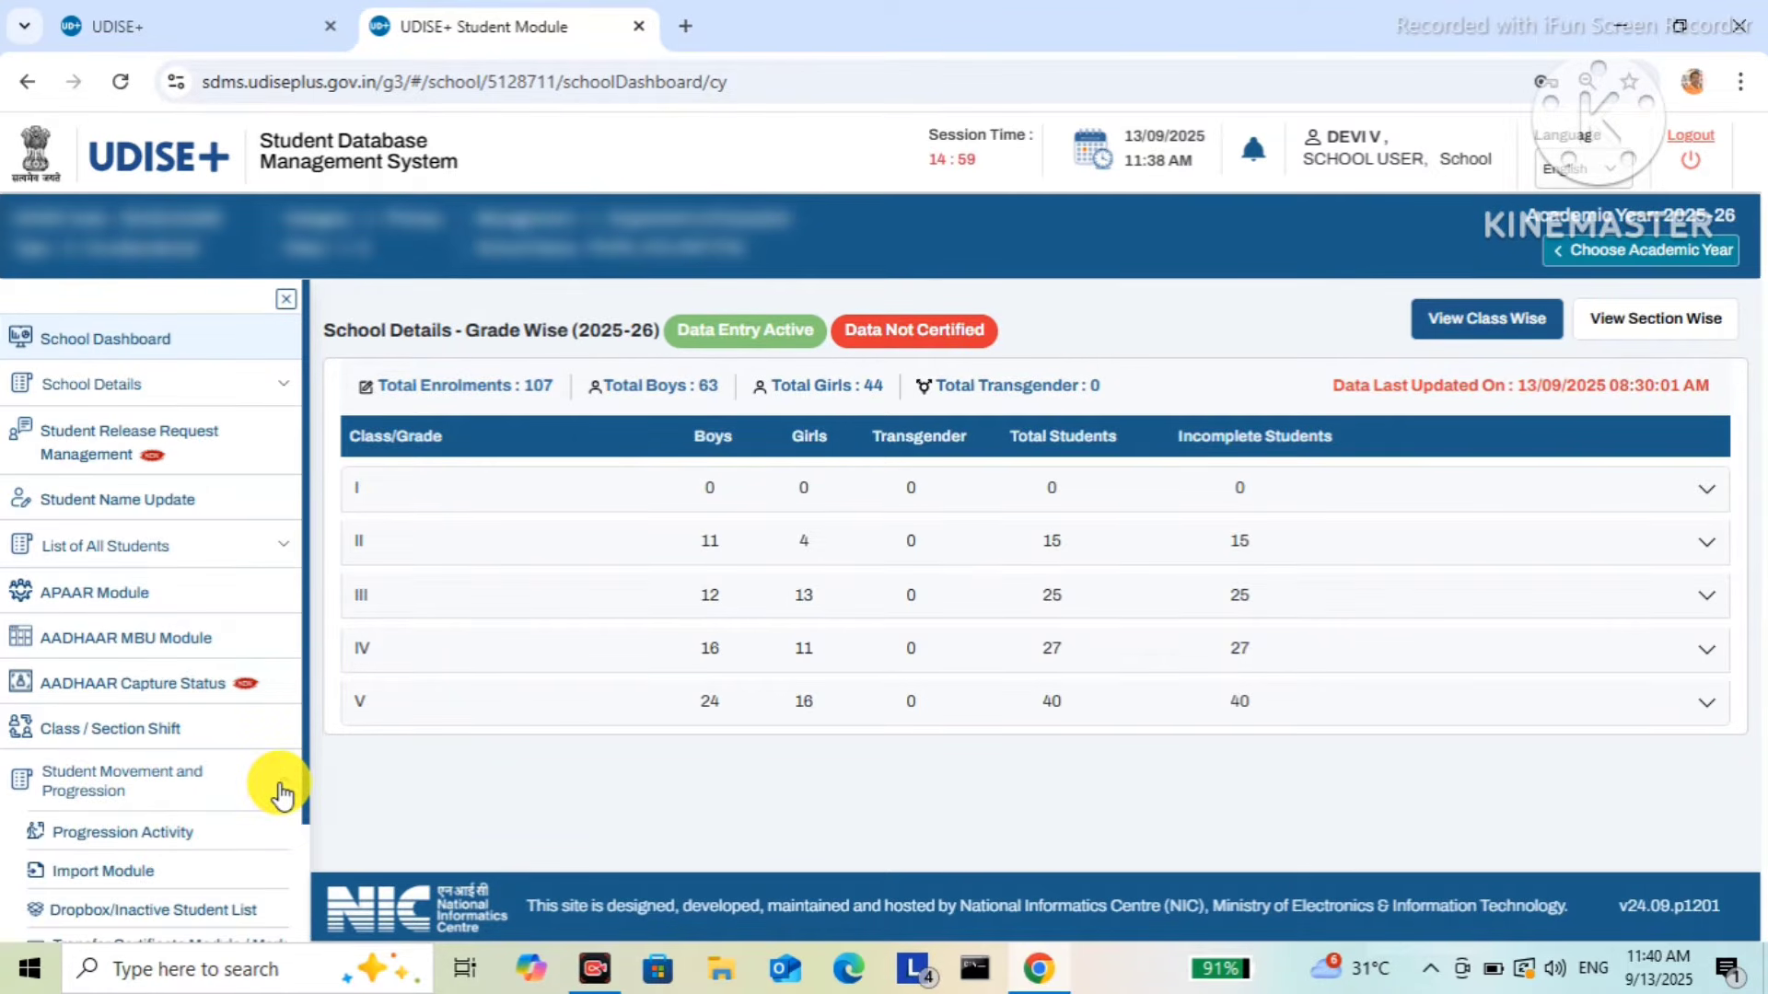
{"action": "left_click", "coordinate": [170, 872]}
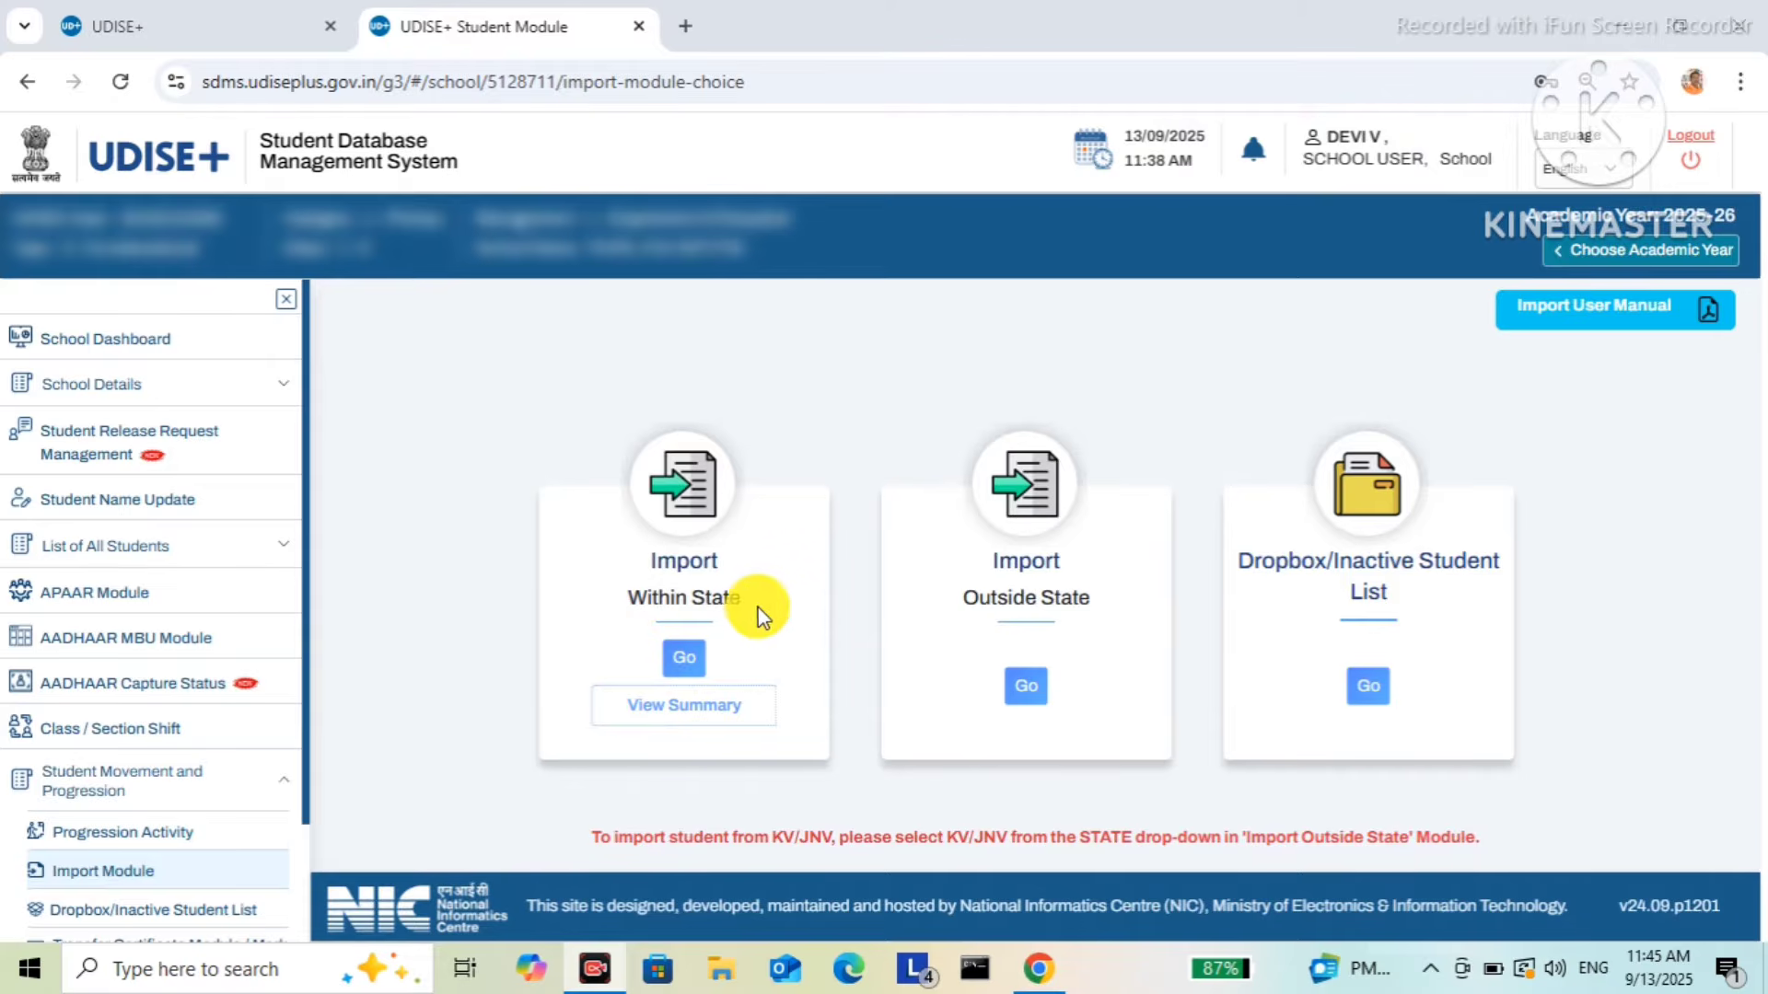
{"action": "left_click", "coordinate": [689, 661]}
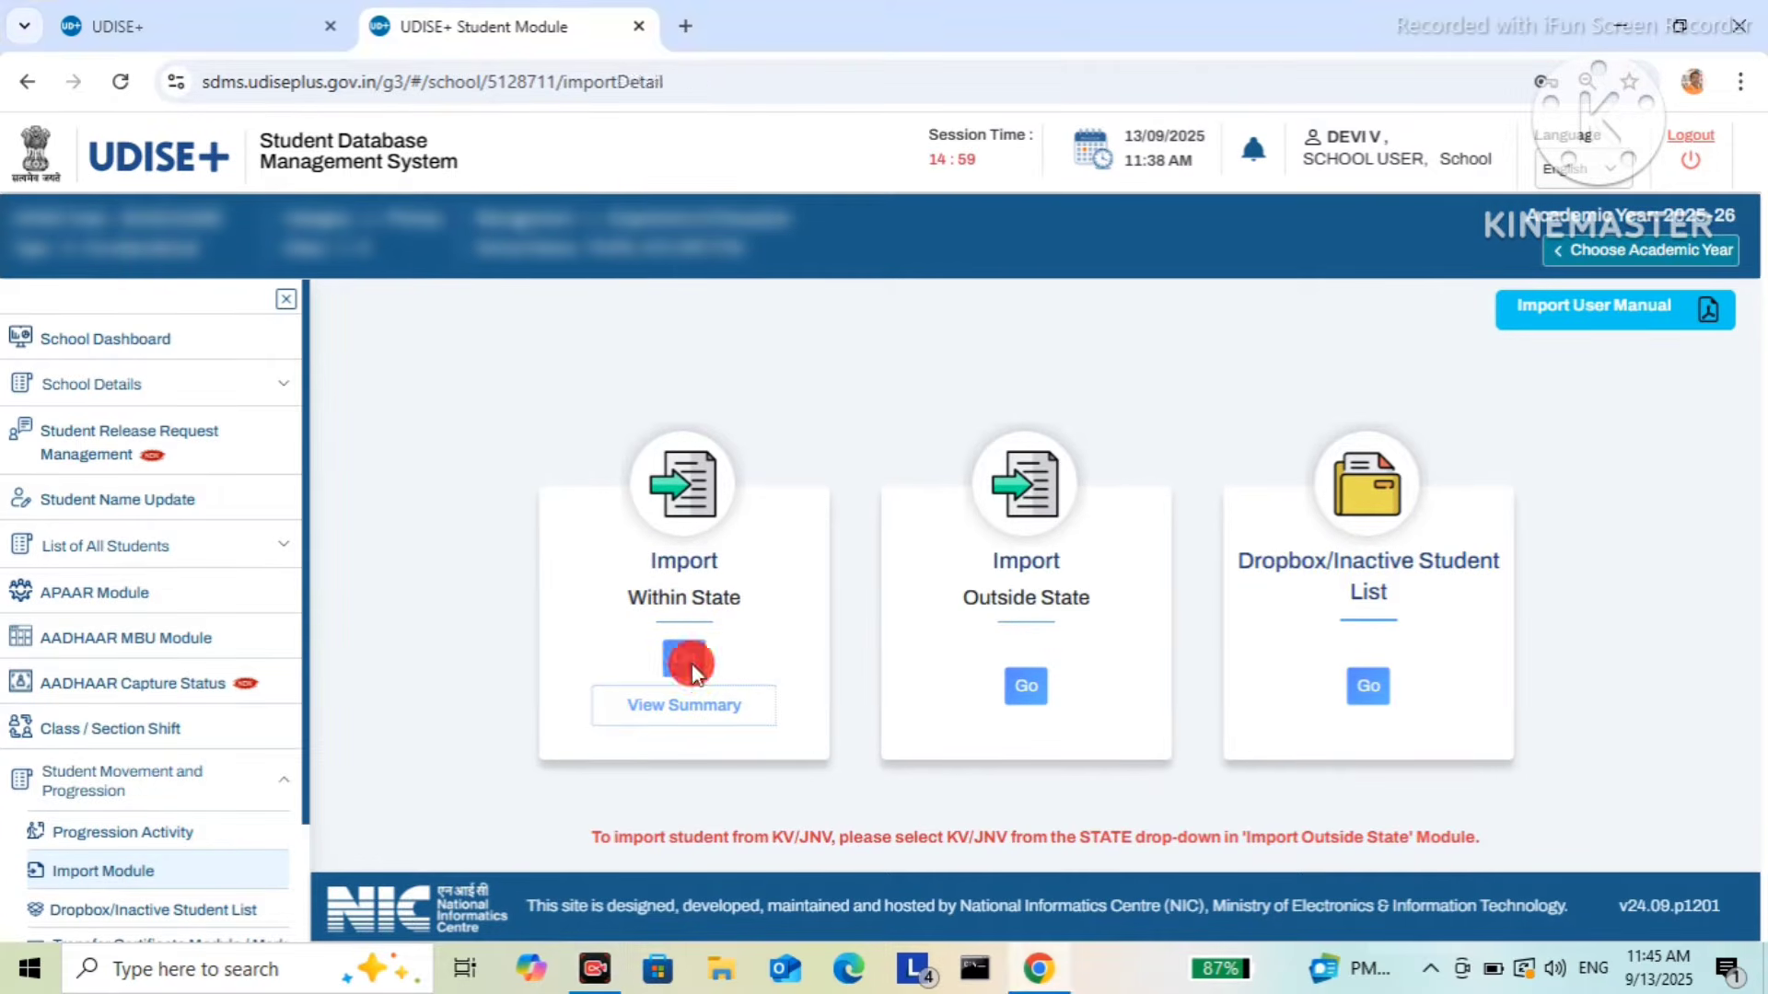
{"action": "left_click", "coordinate": [582, 519]}
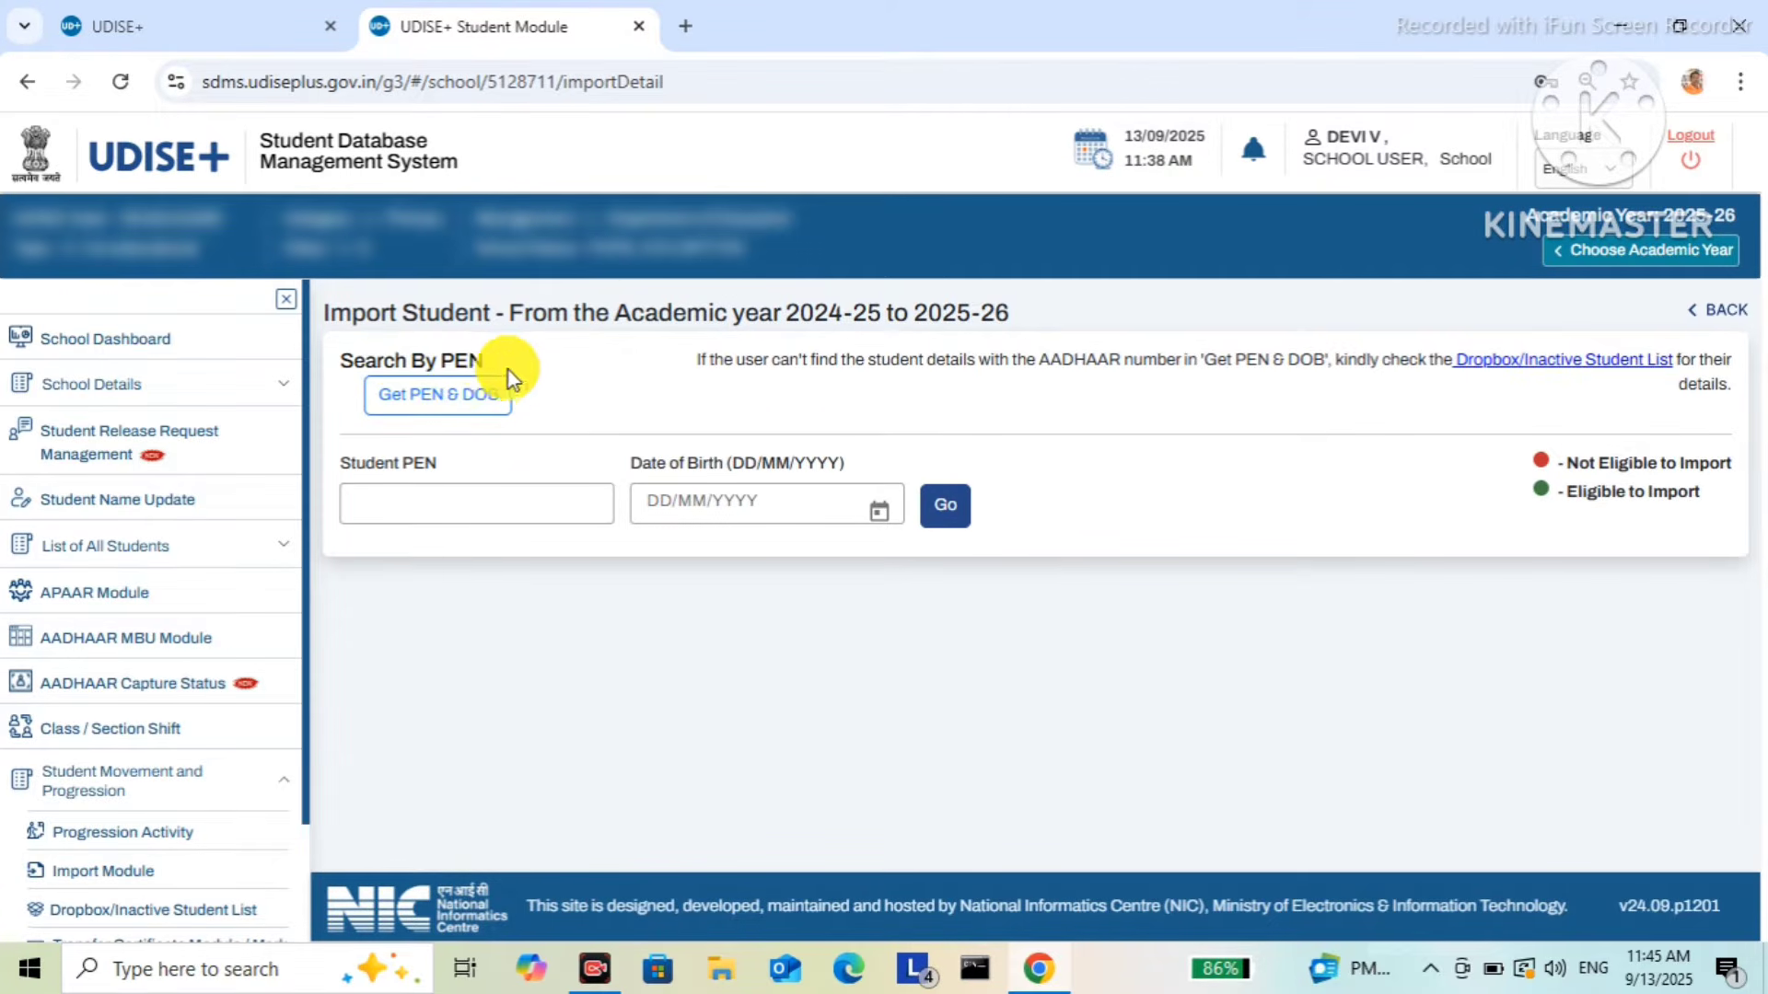
- Look up the student's PEN and date of birth using the student's AADHAAR number and year of birth
{"action": "left_click", "coordinate": [475, 403]}
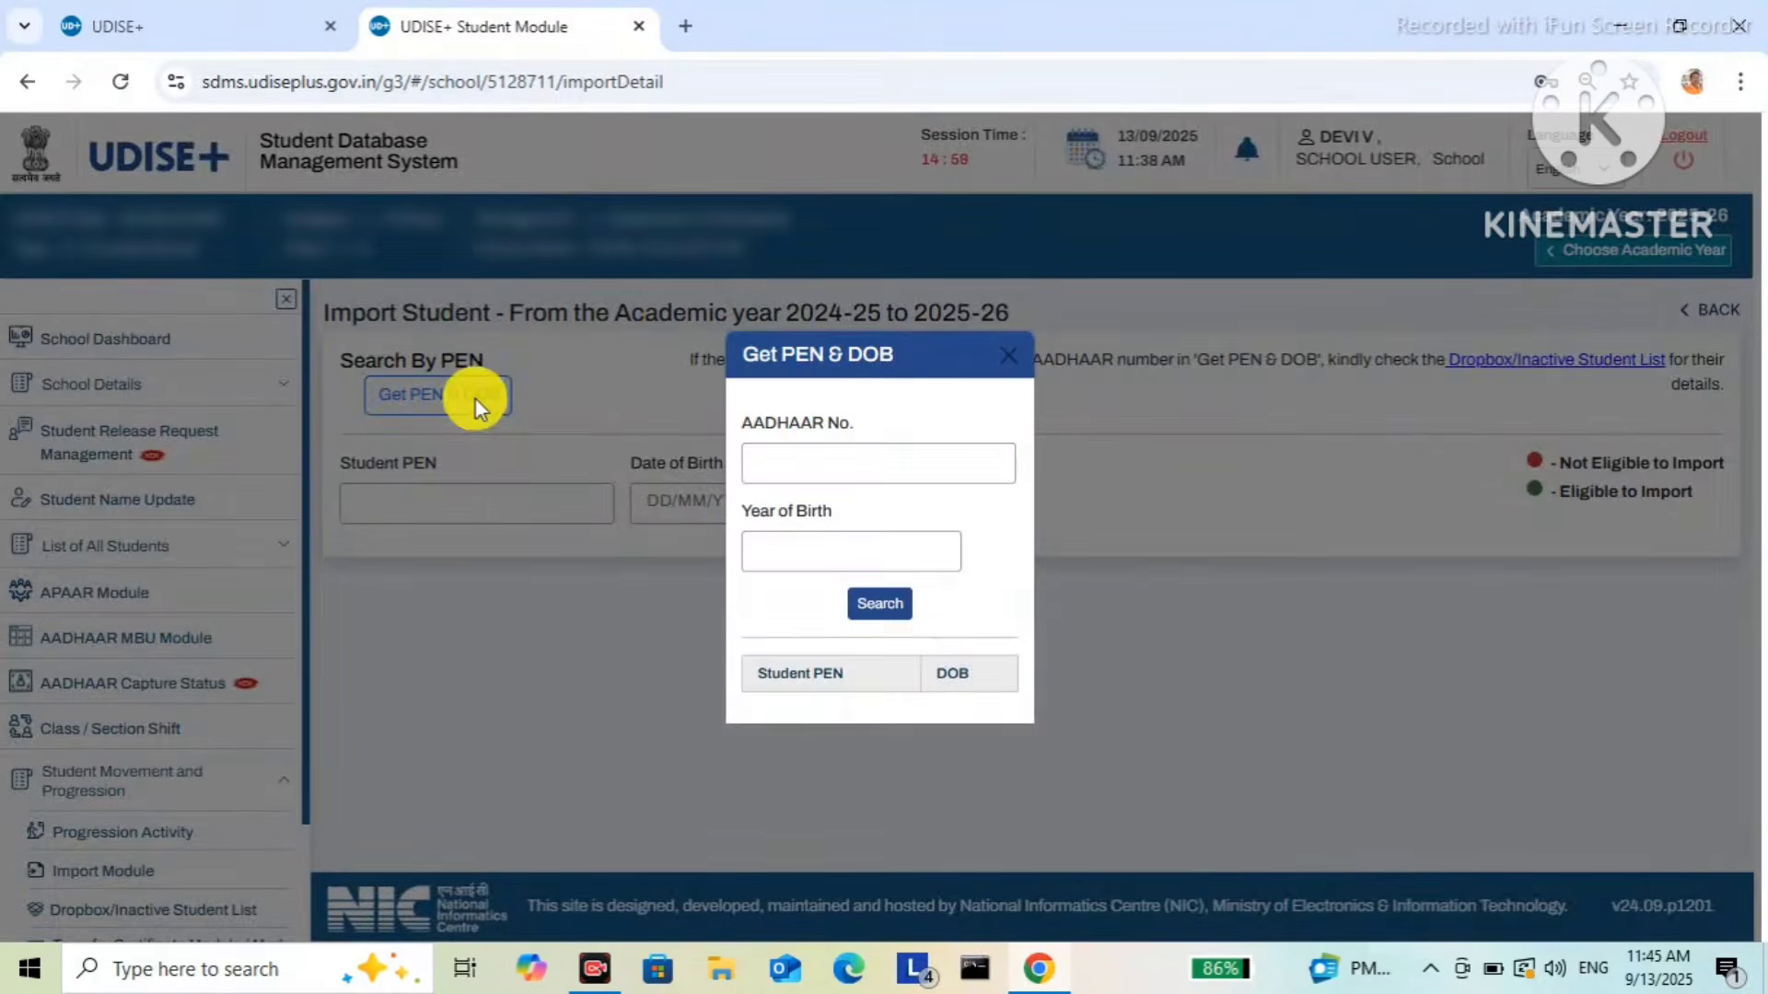
{"action": "left_click", "coordinate": [816, 456]}
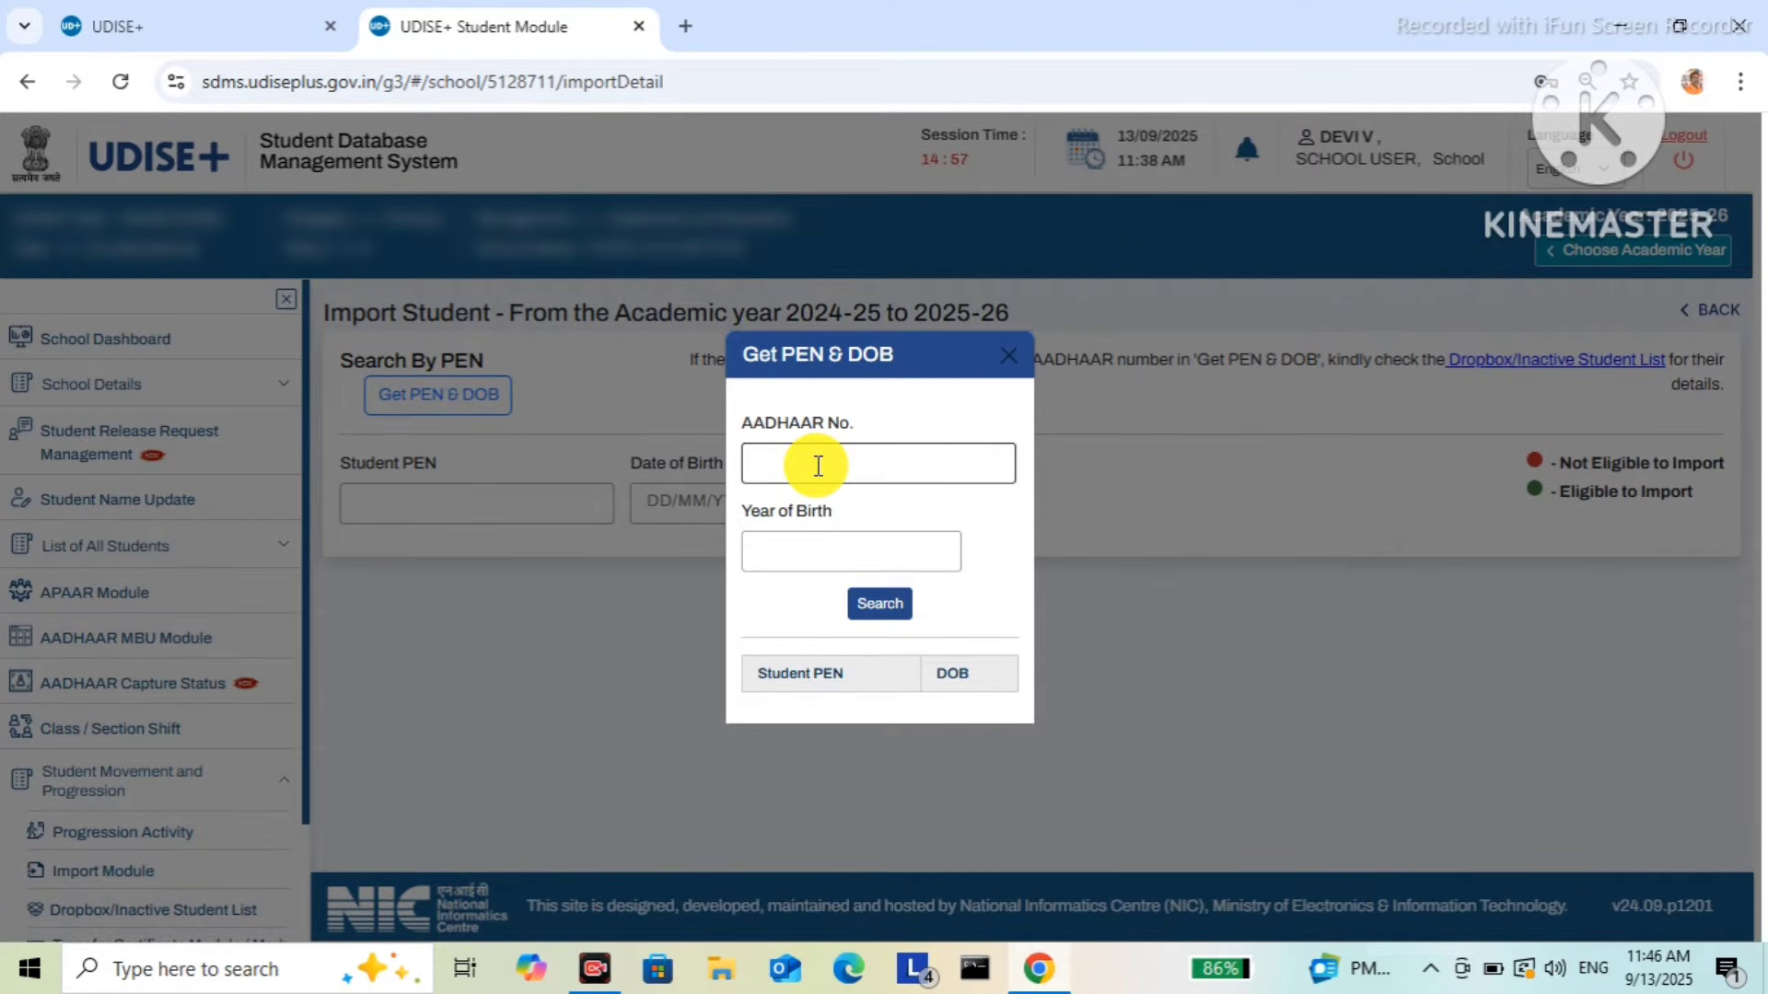
{"action": "key", "text": "ctrl+v"}
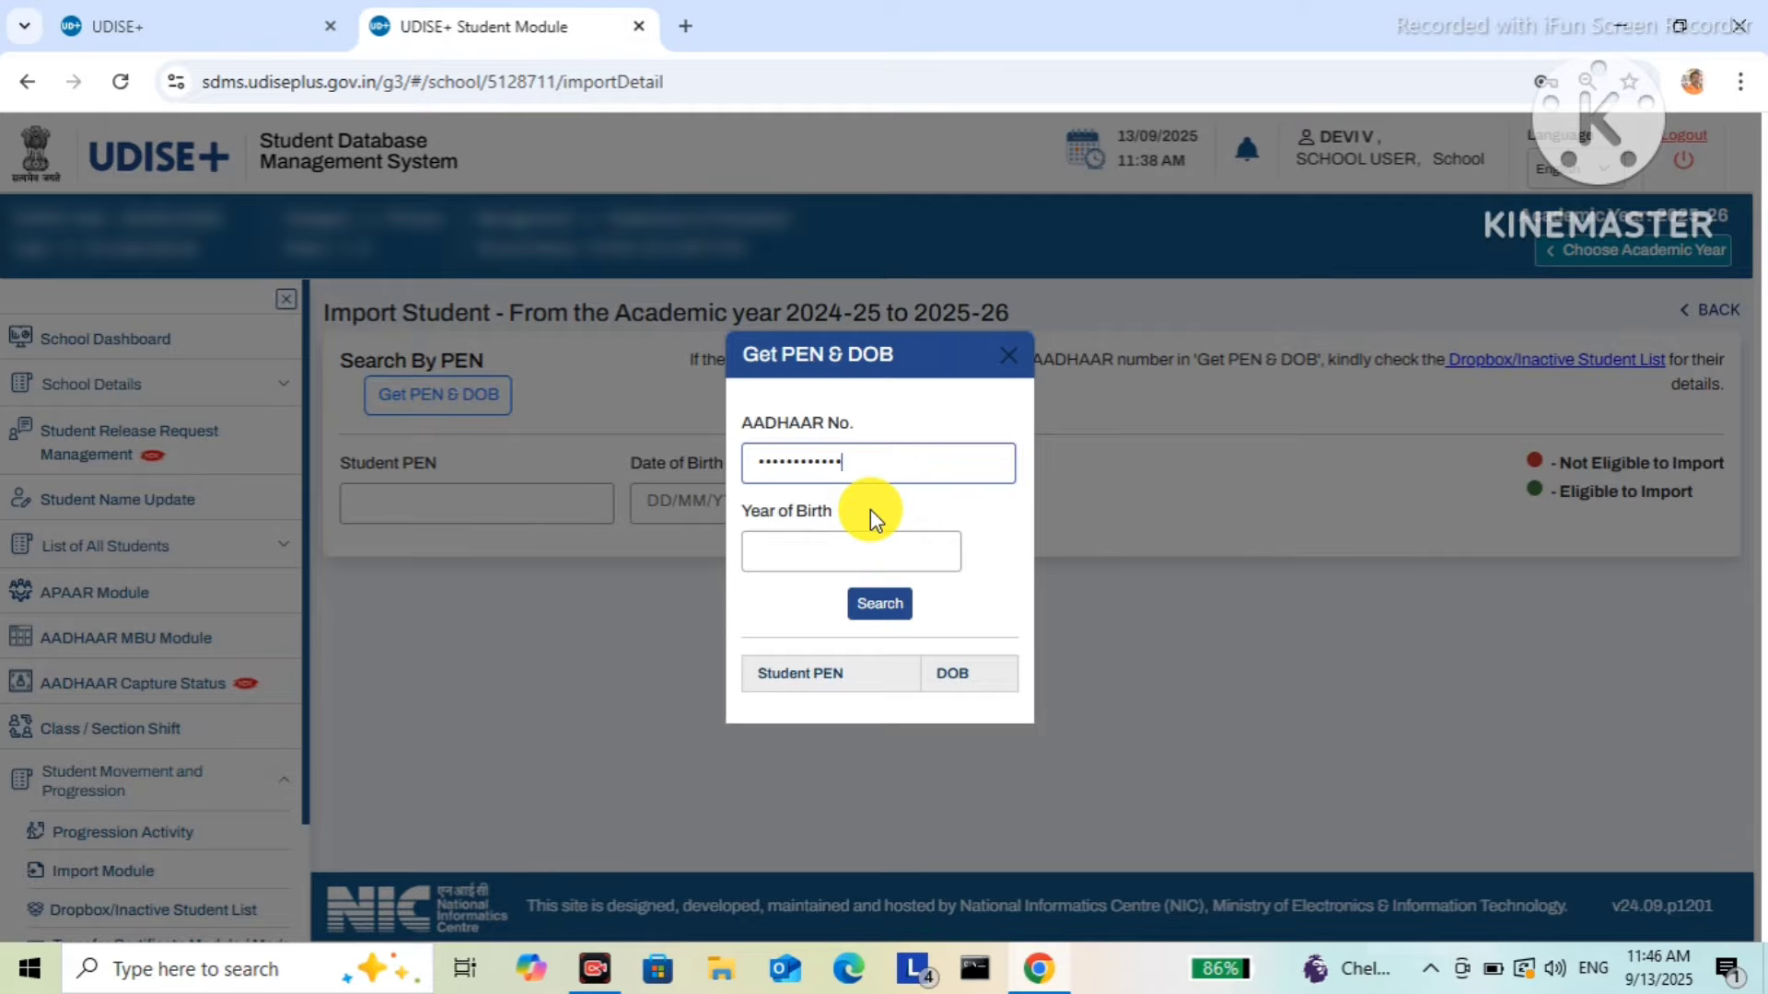
{"action": "left_click", "coordinate": [867, 552]}
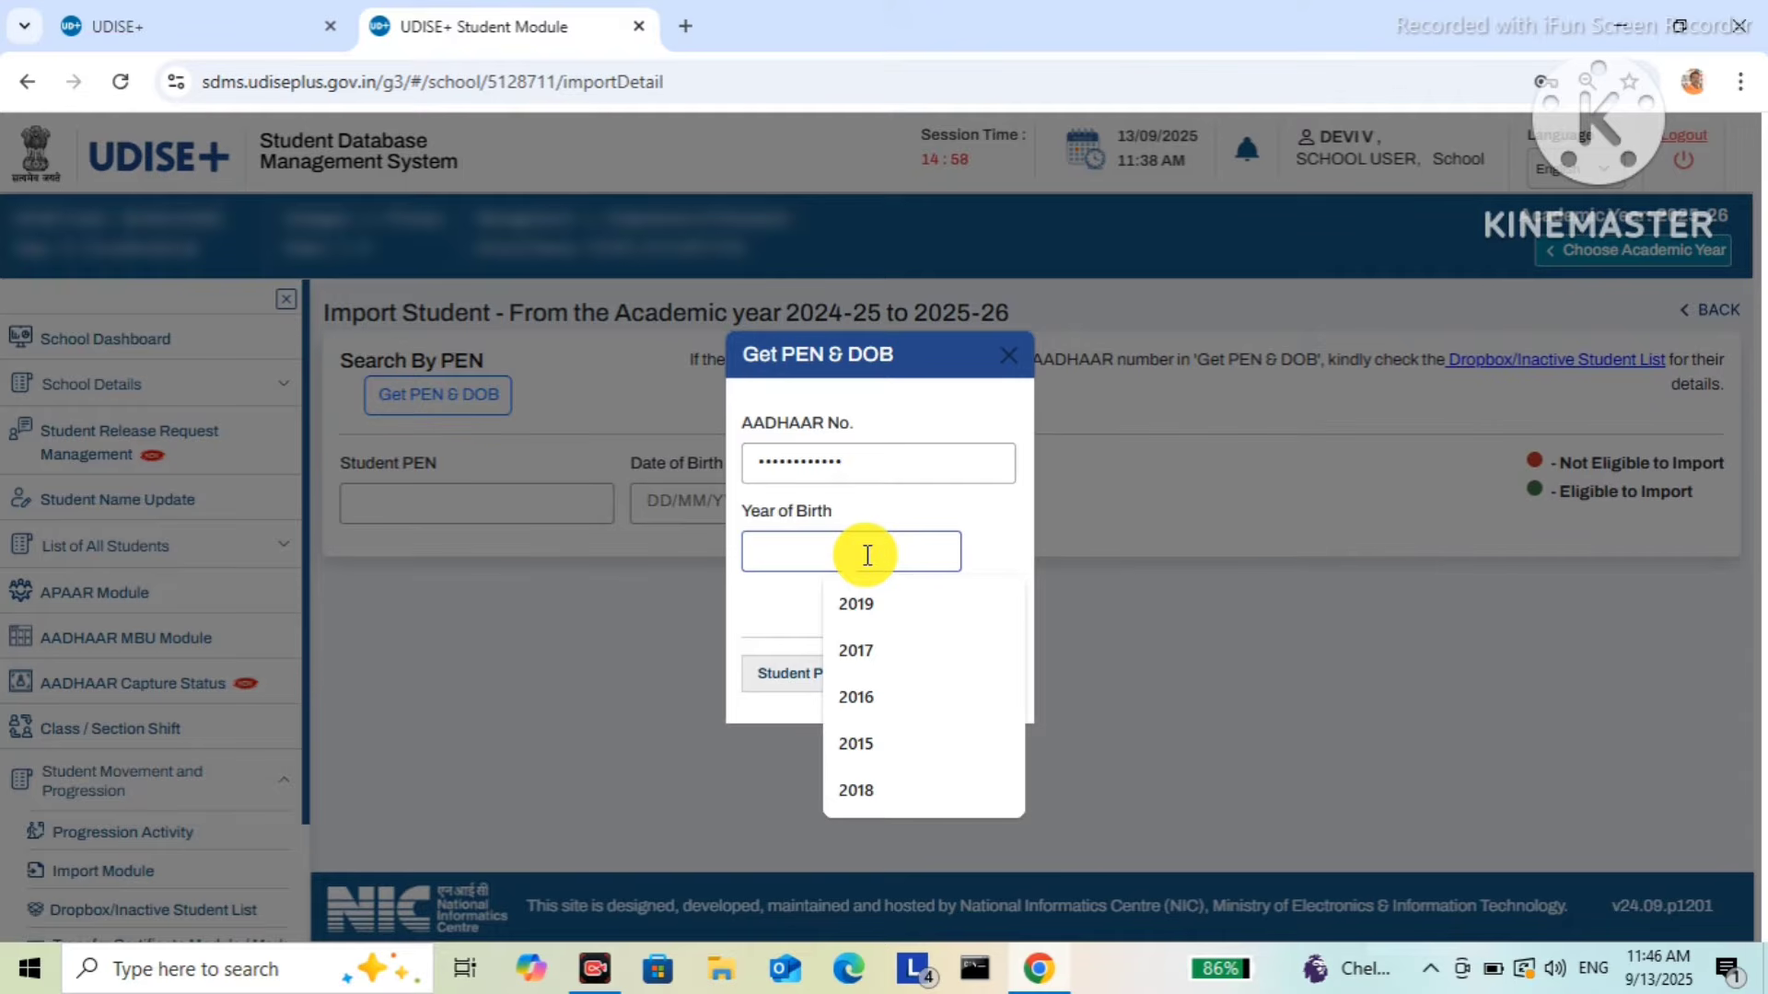
{"action": "type", "text": "2018"}
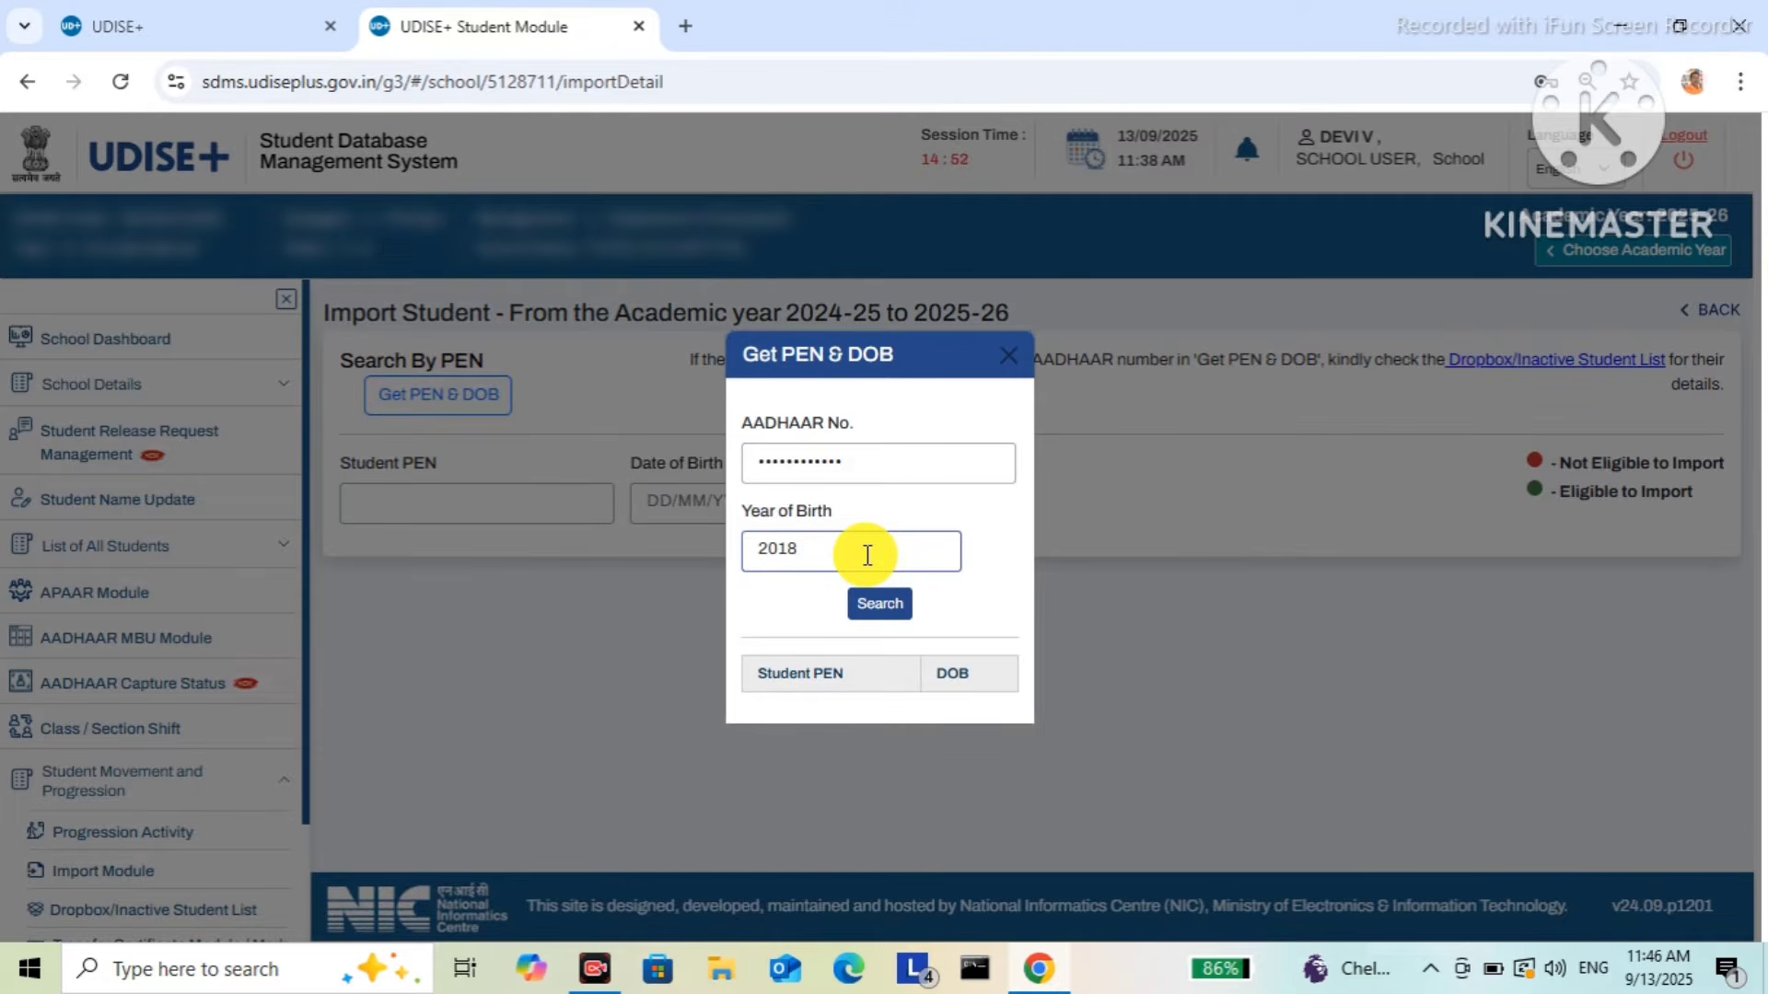
{"action": "left_click", "coordinate": [877, 601]}
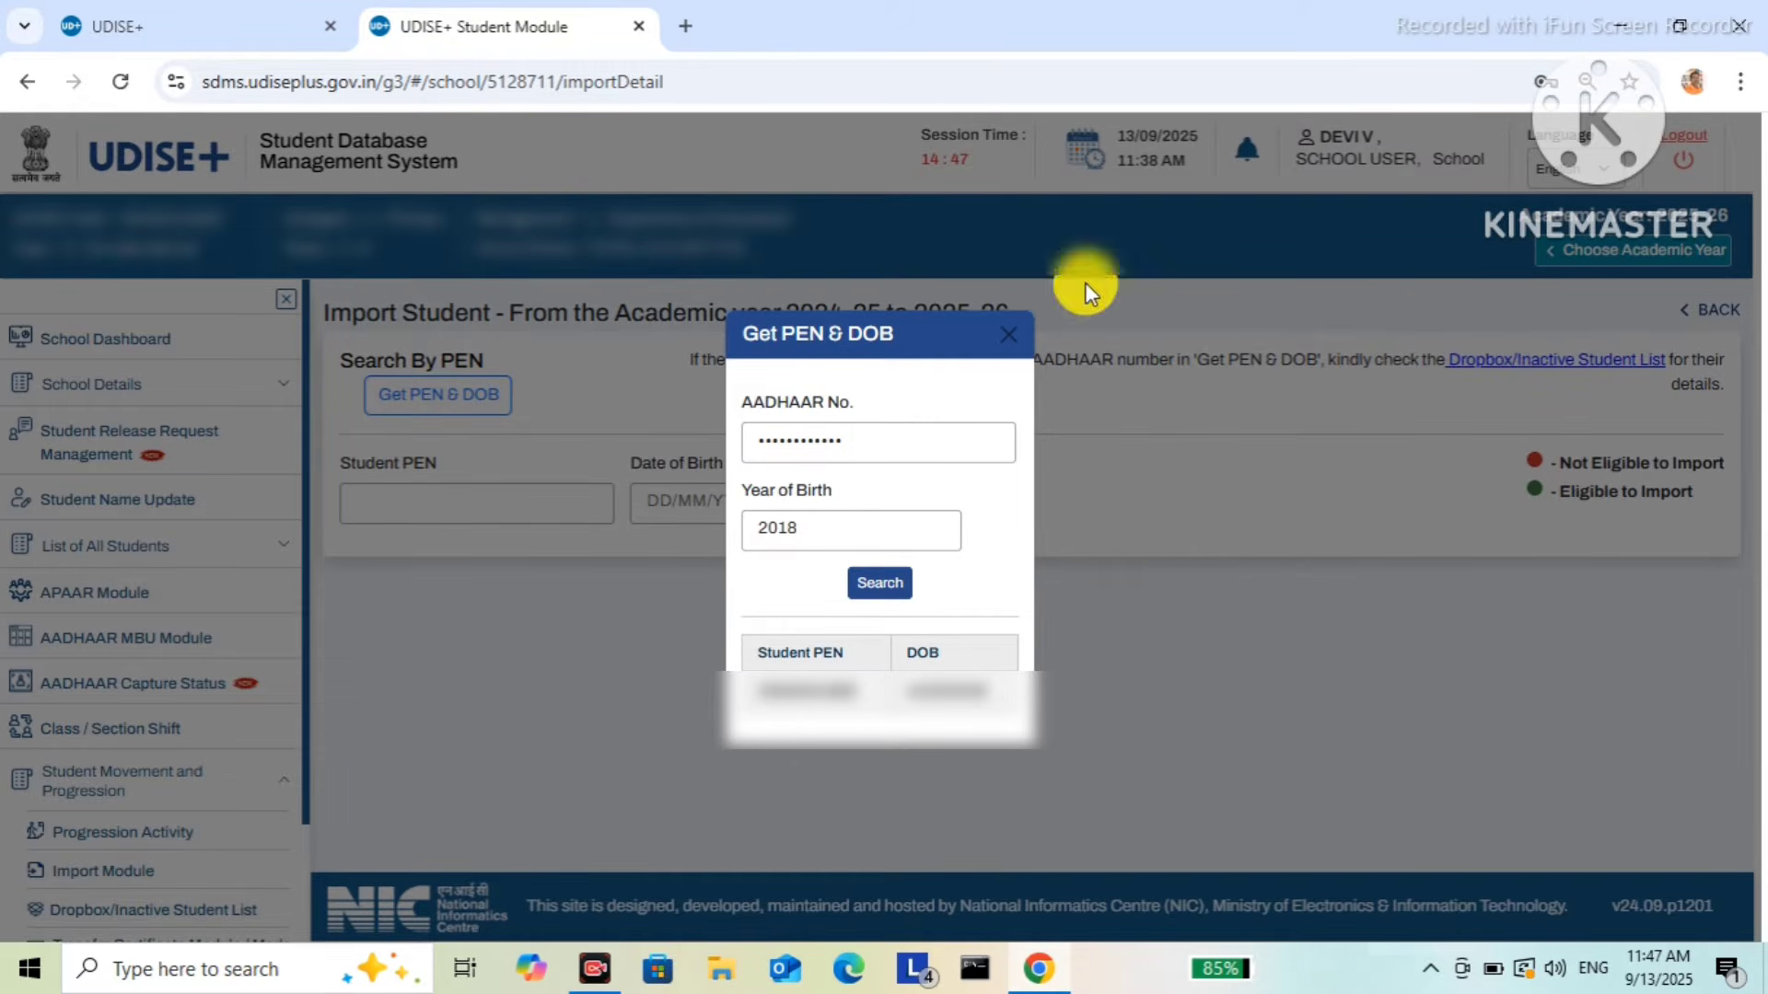
{"action": "left_click", "coordinate": [1005, 339]}
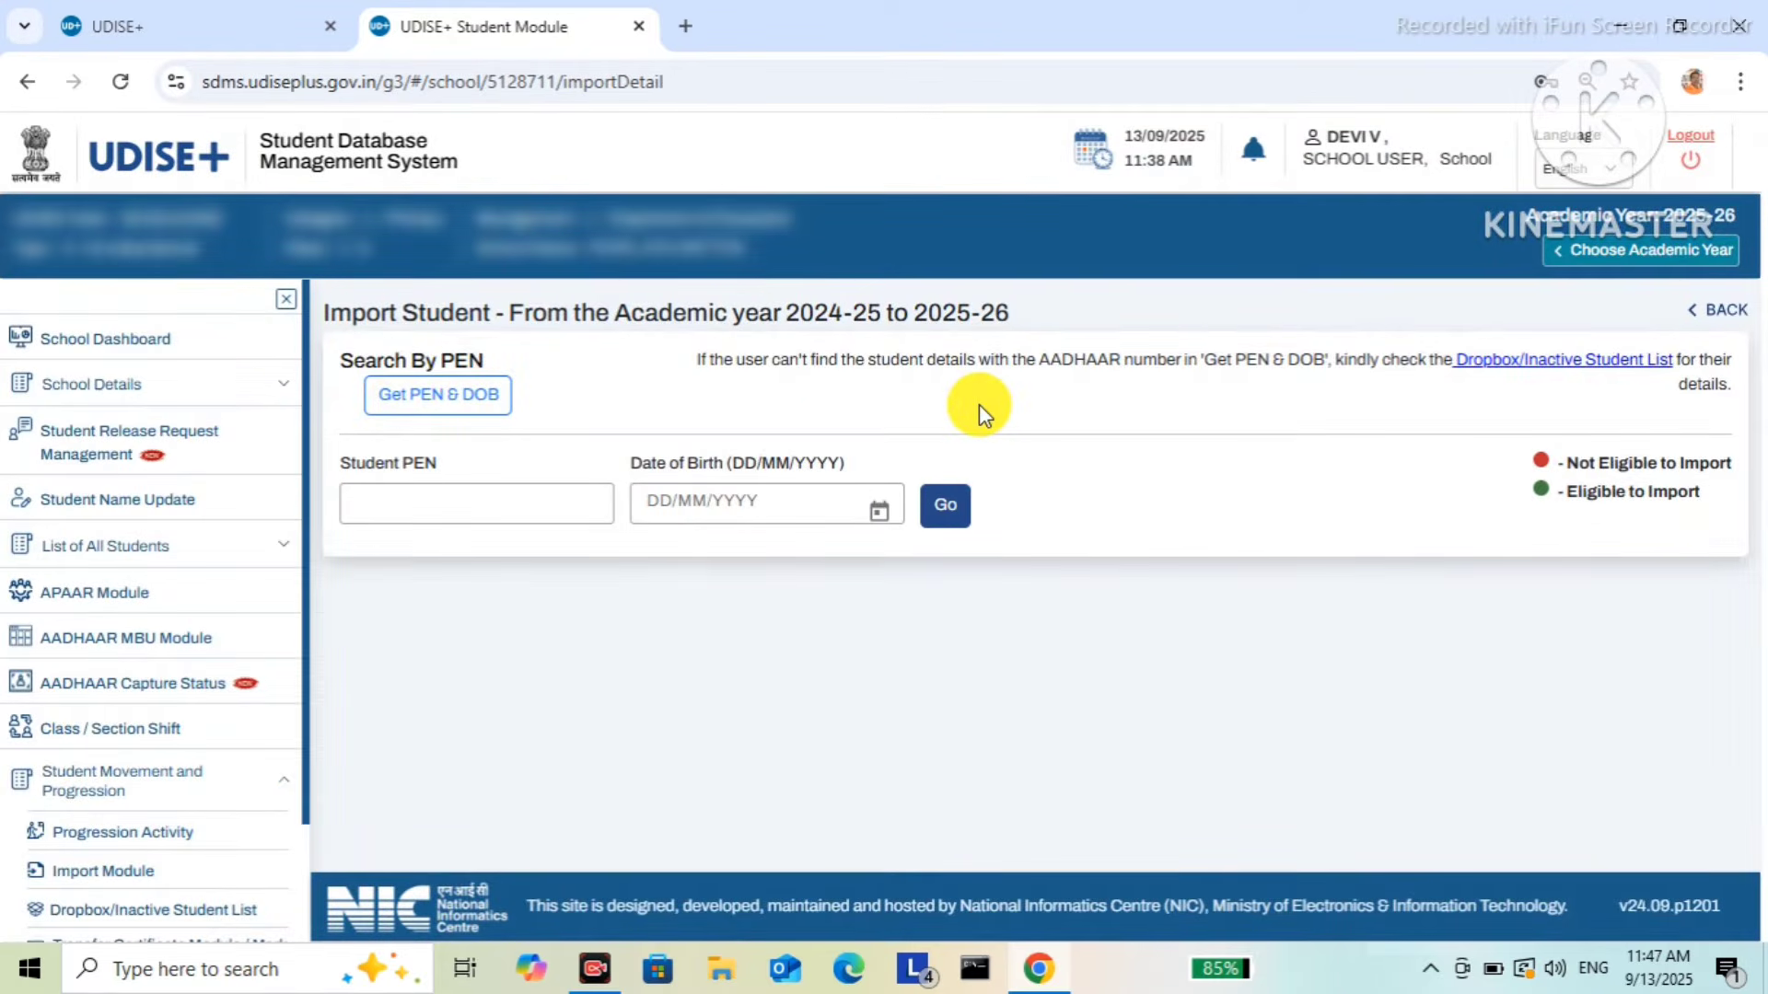
- Enter the student's PEN and date of birth and retrieve the student's record for import
{"action": "left_click", "coordinate": [471, 507]}
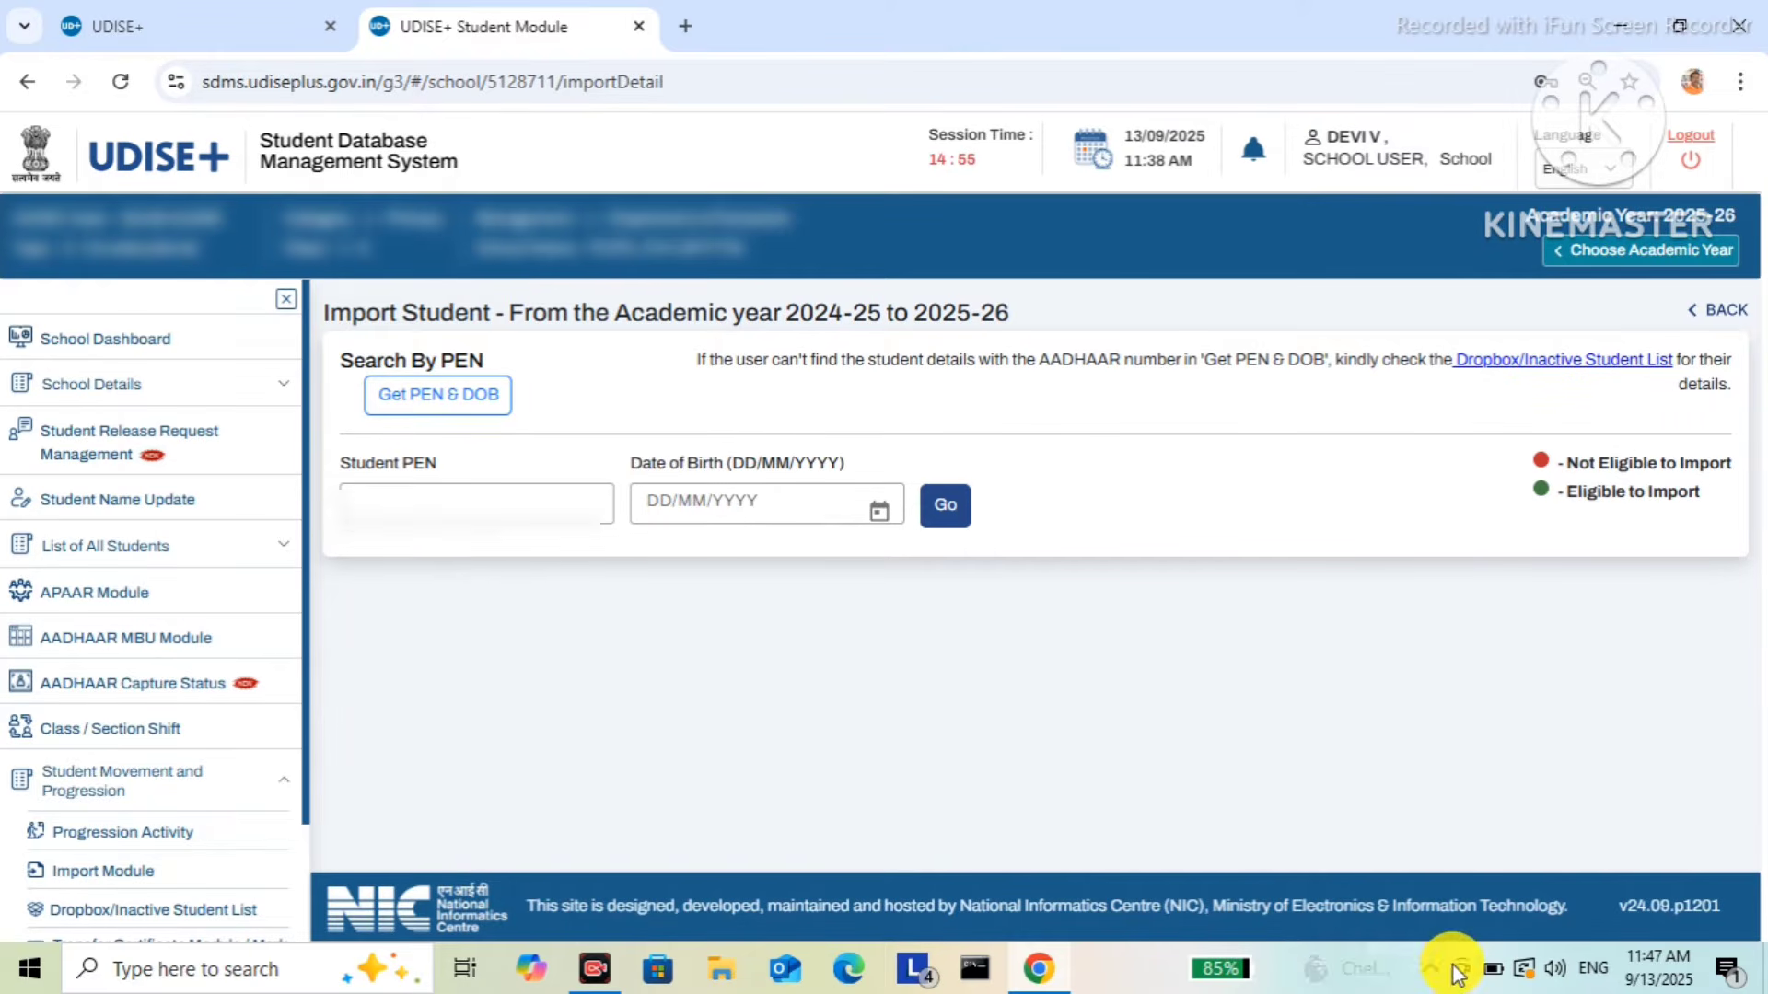
{"action": "key", "text": "ctrl+v"}
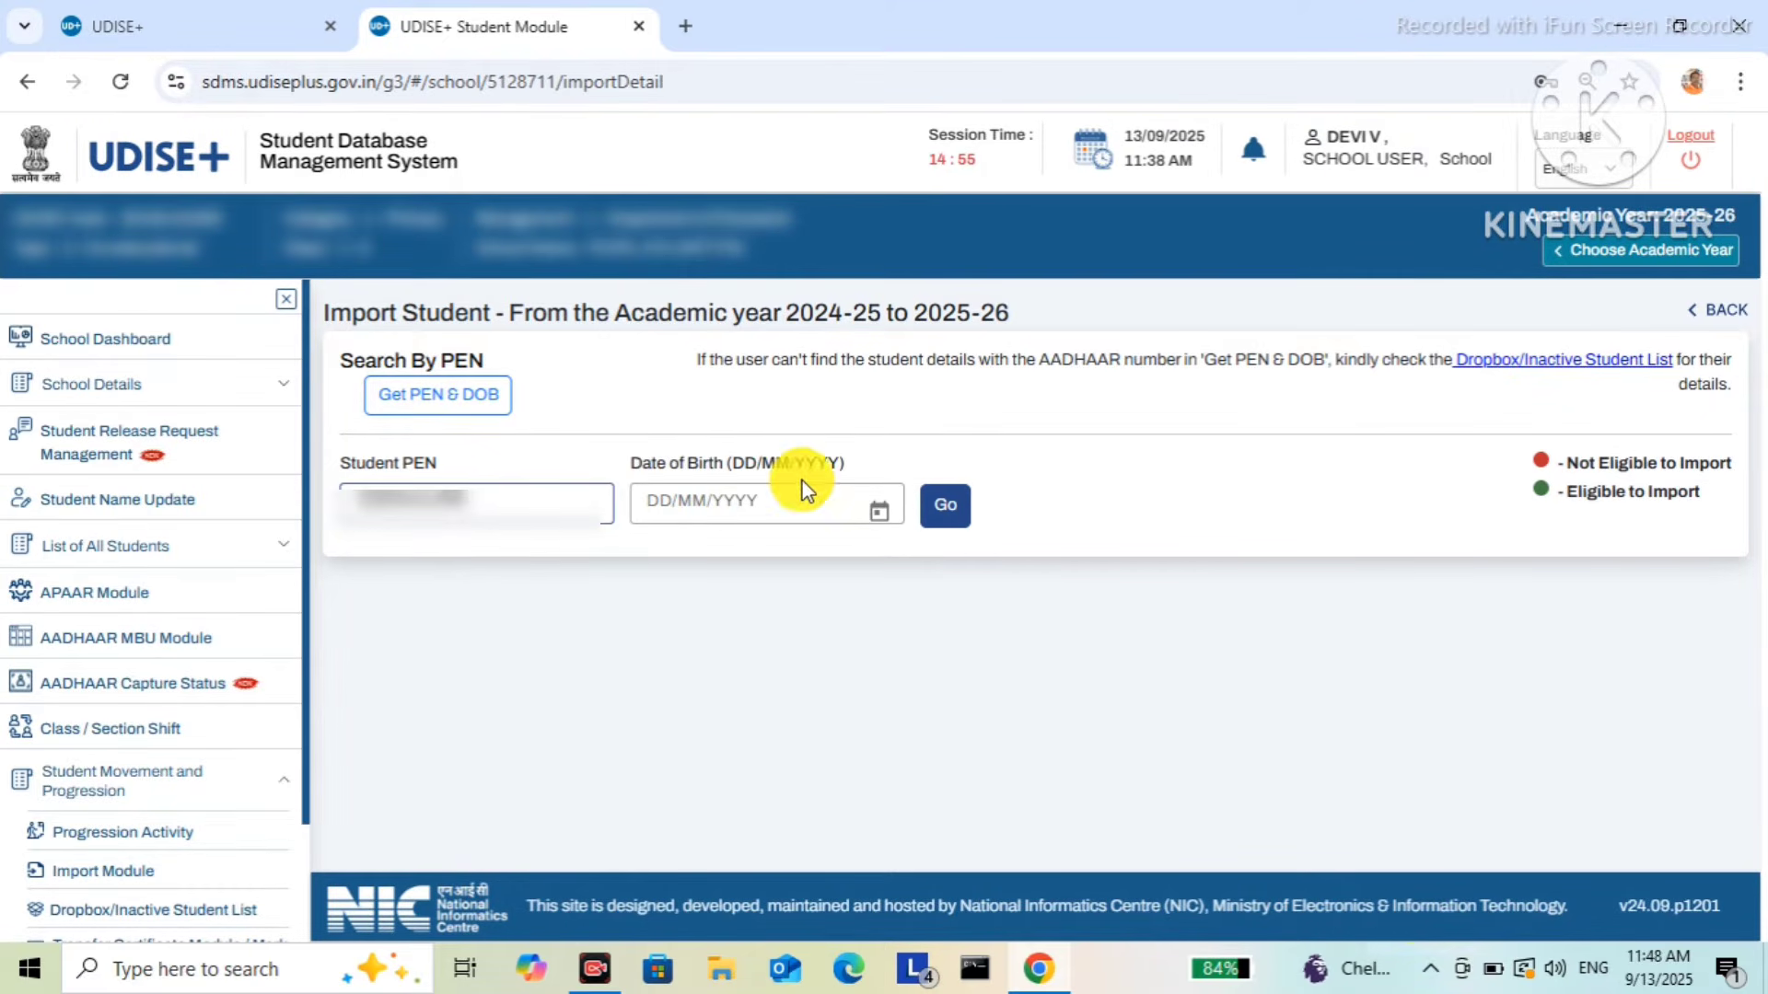
{"action": "left_click", "coordinate": [737, 508]}
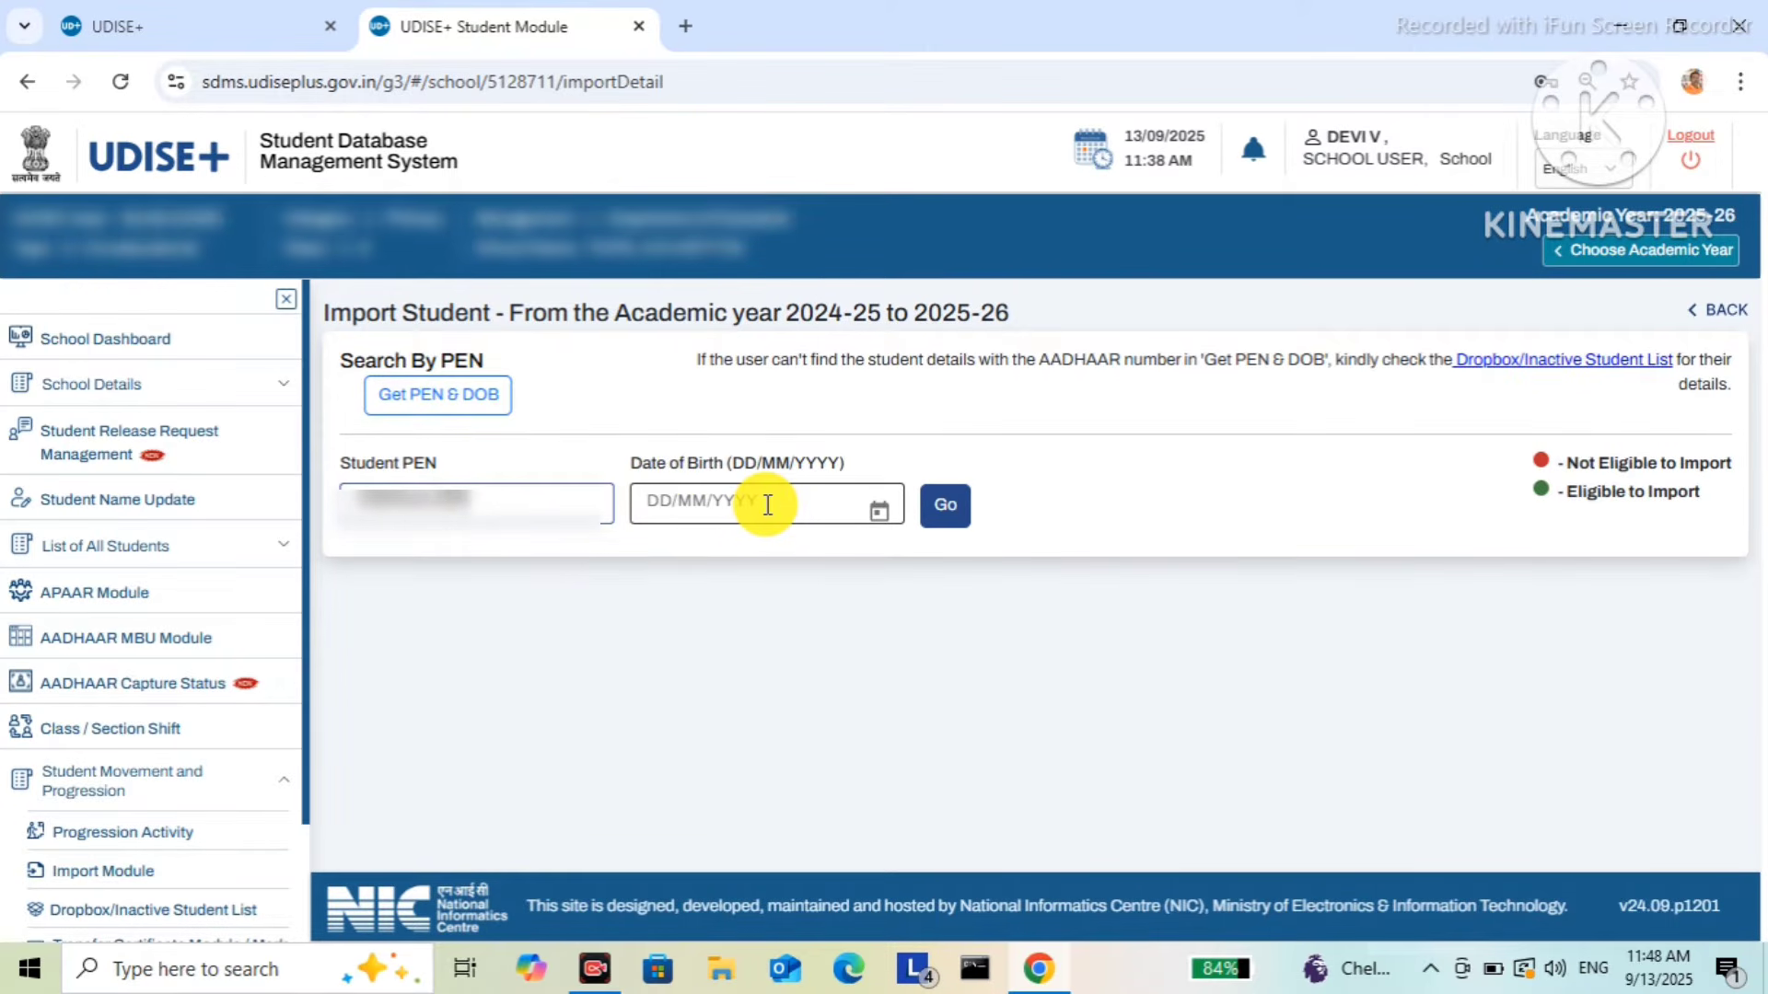
{"action": "left_click", "coordinate": [882, 515]}
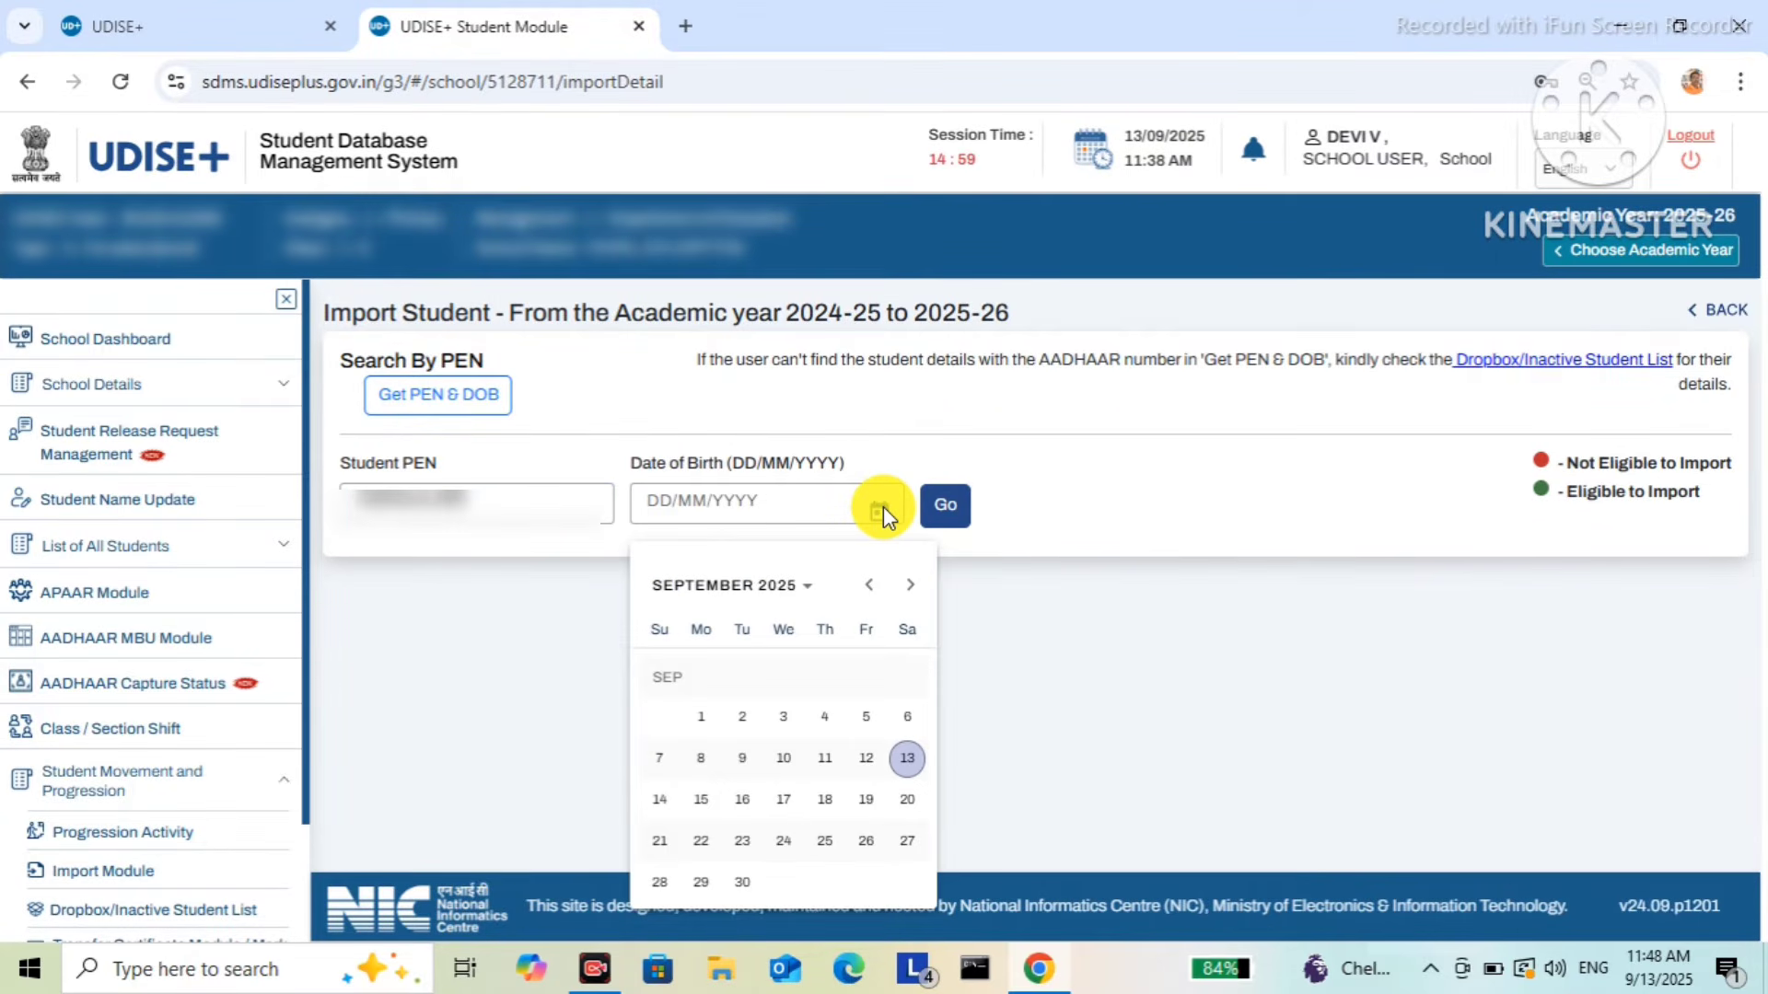
{"action": "left_click", "coordinate": [795, 589]}
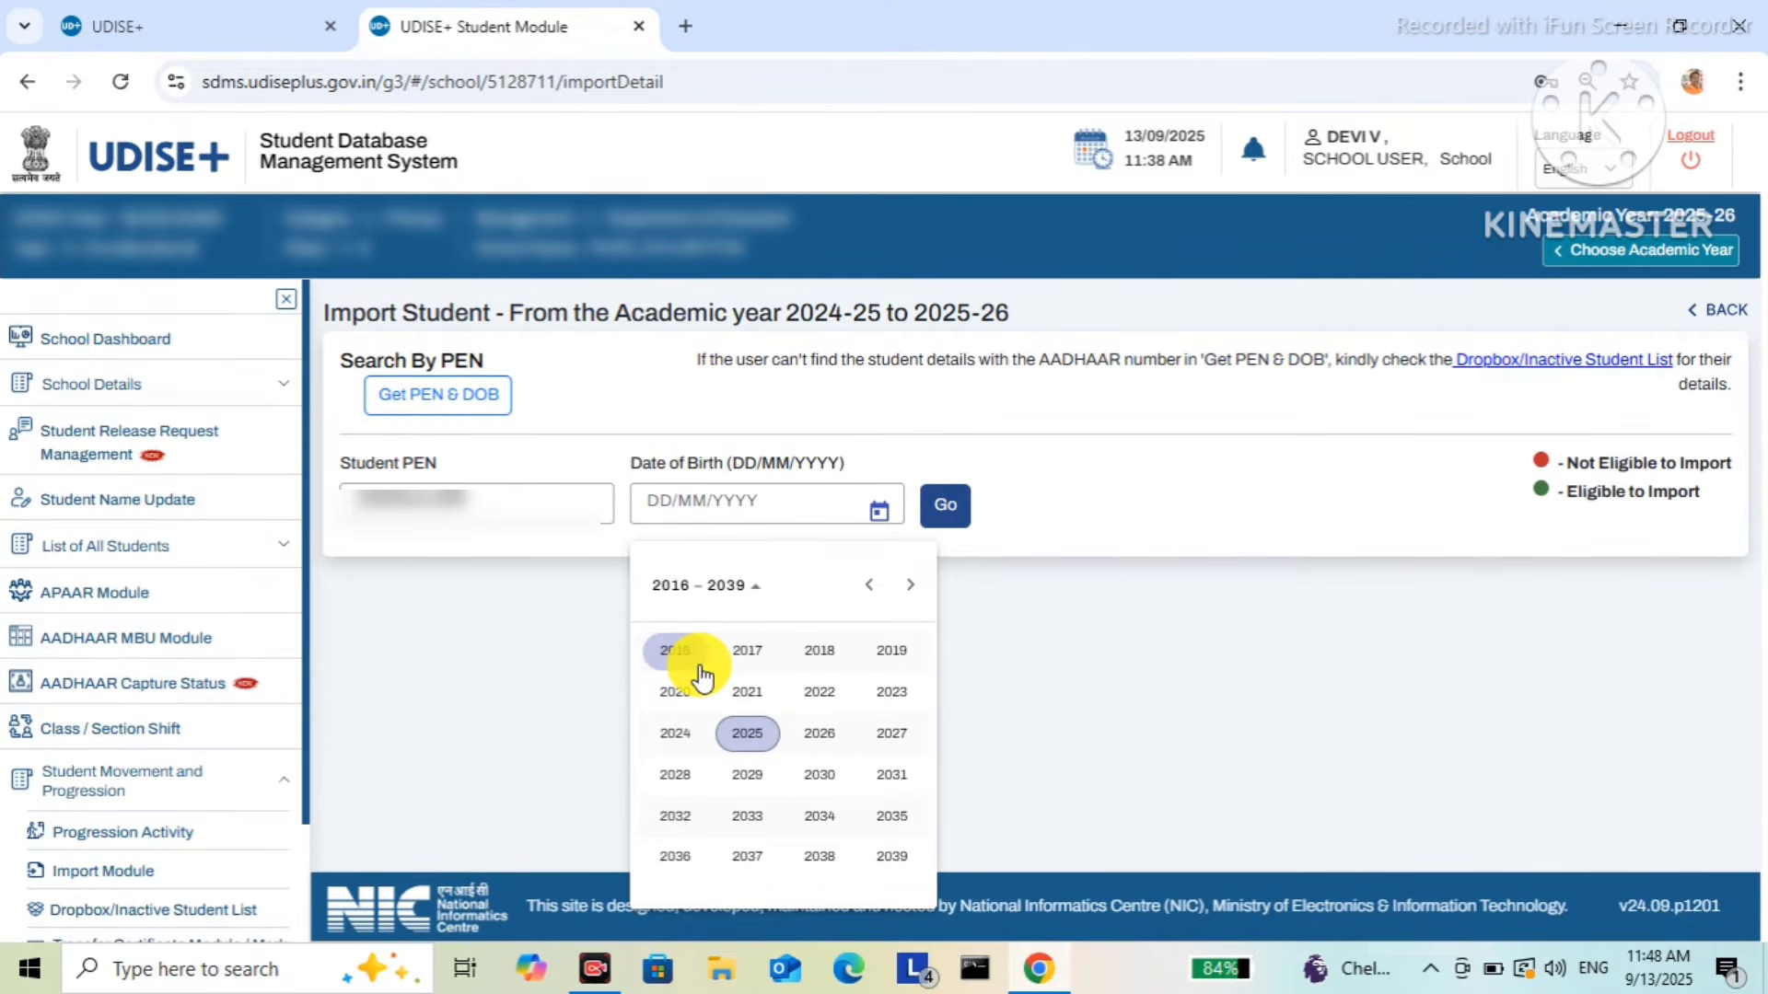
{"action": "left_click", "coordinate": [810, 663]}
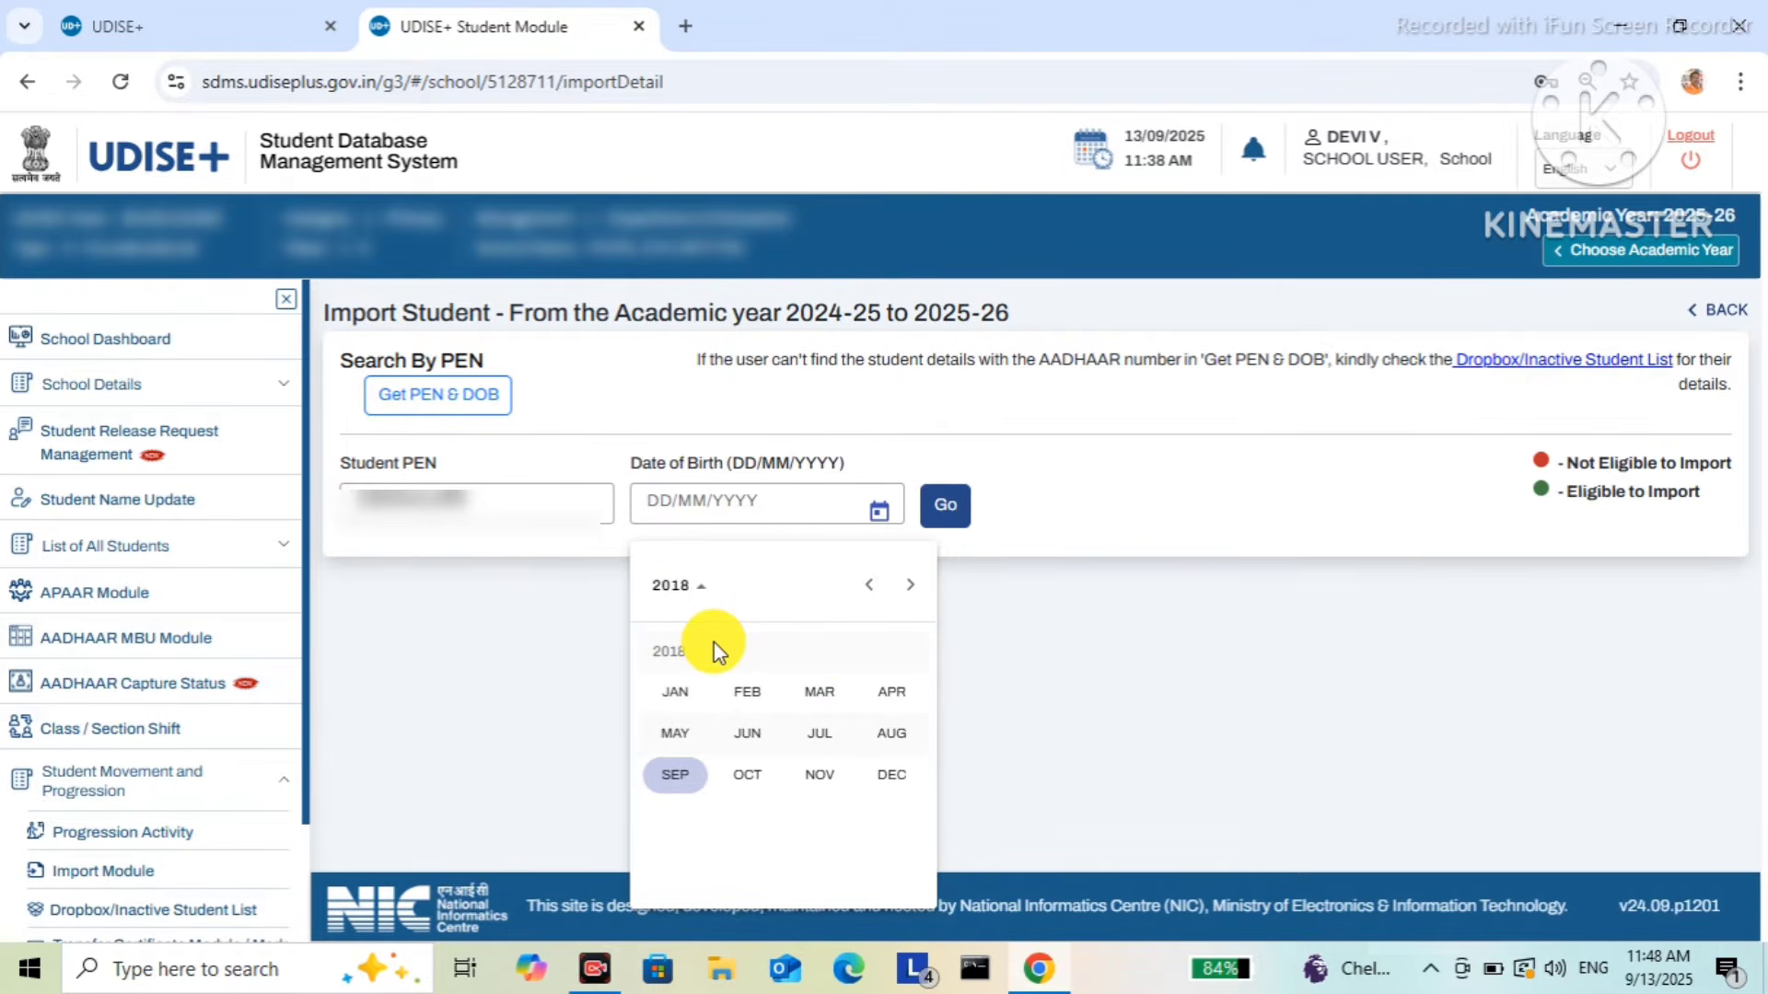
{"action": "left_click", "coordinate": [677, 734]}
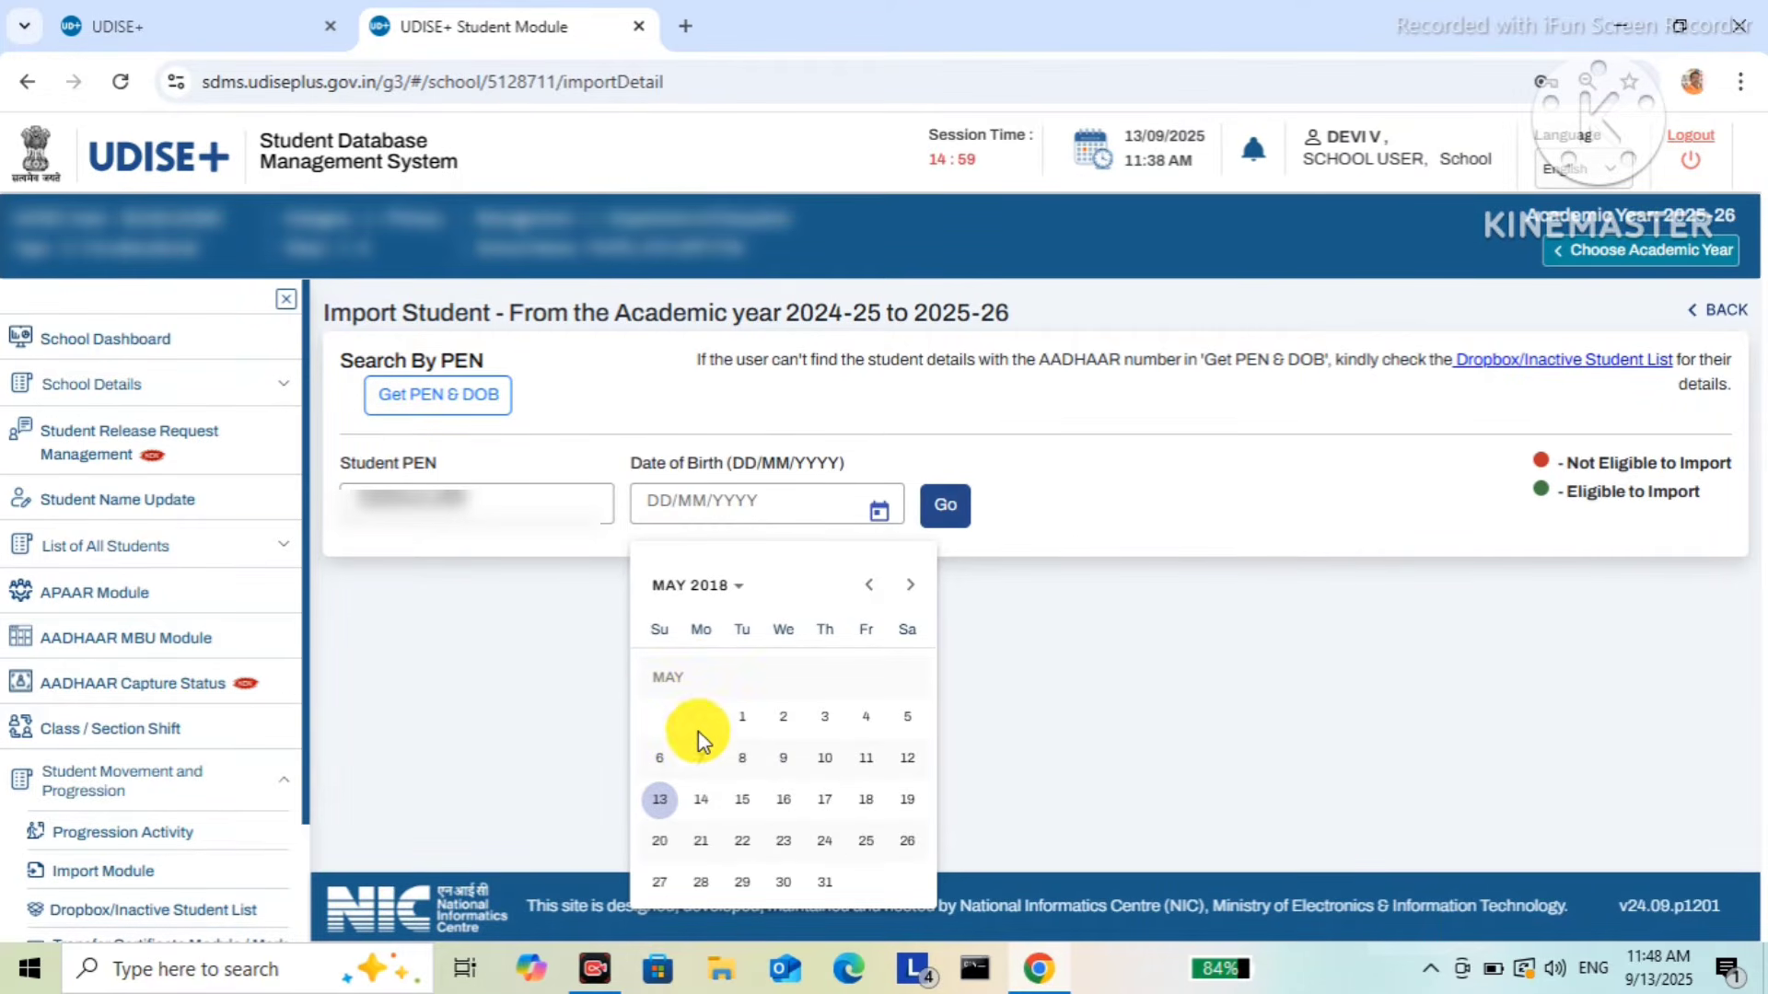
{"action": "left_click", "coordinate": [866, 763]}
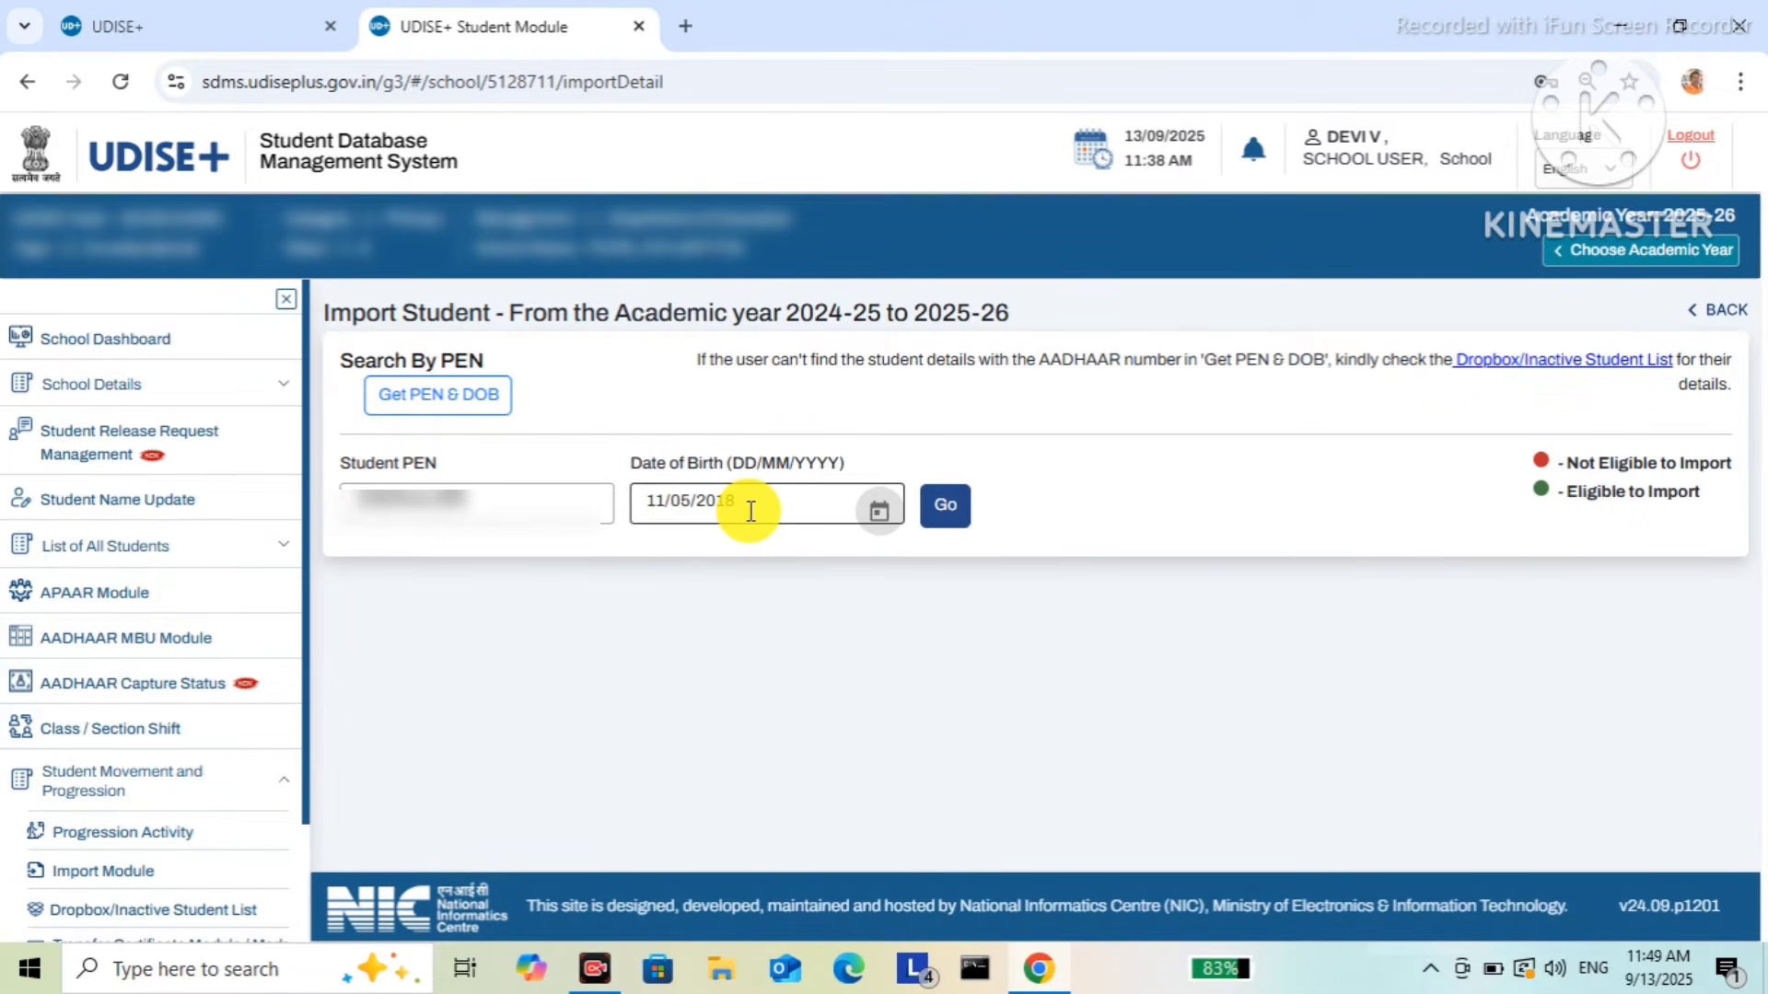
{"action": "left_click", "coordinate": [958, 518]}
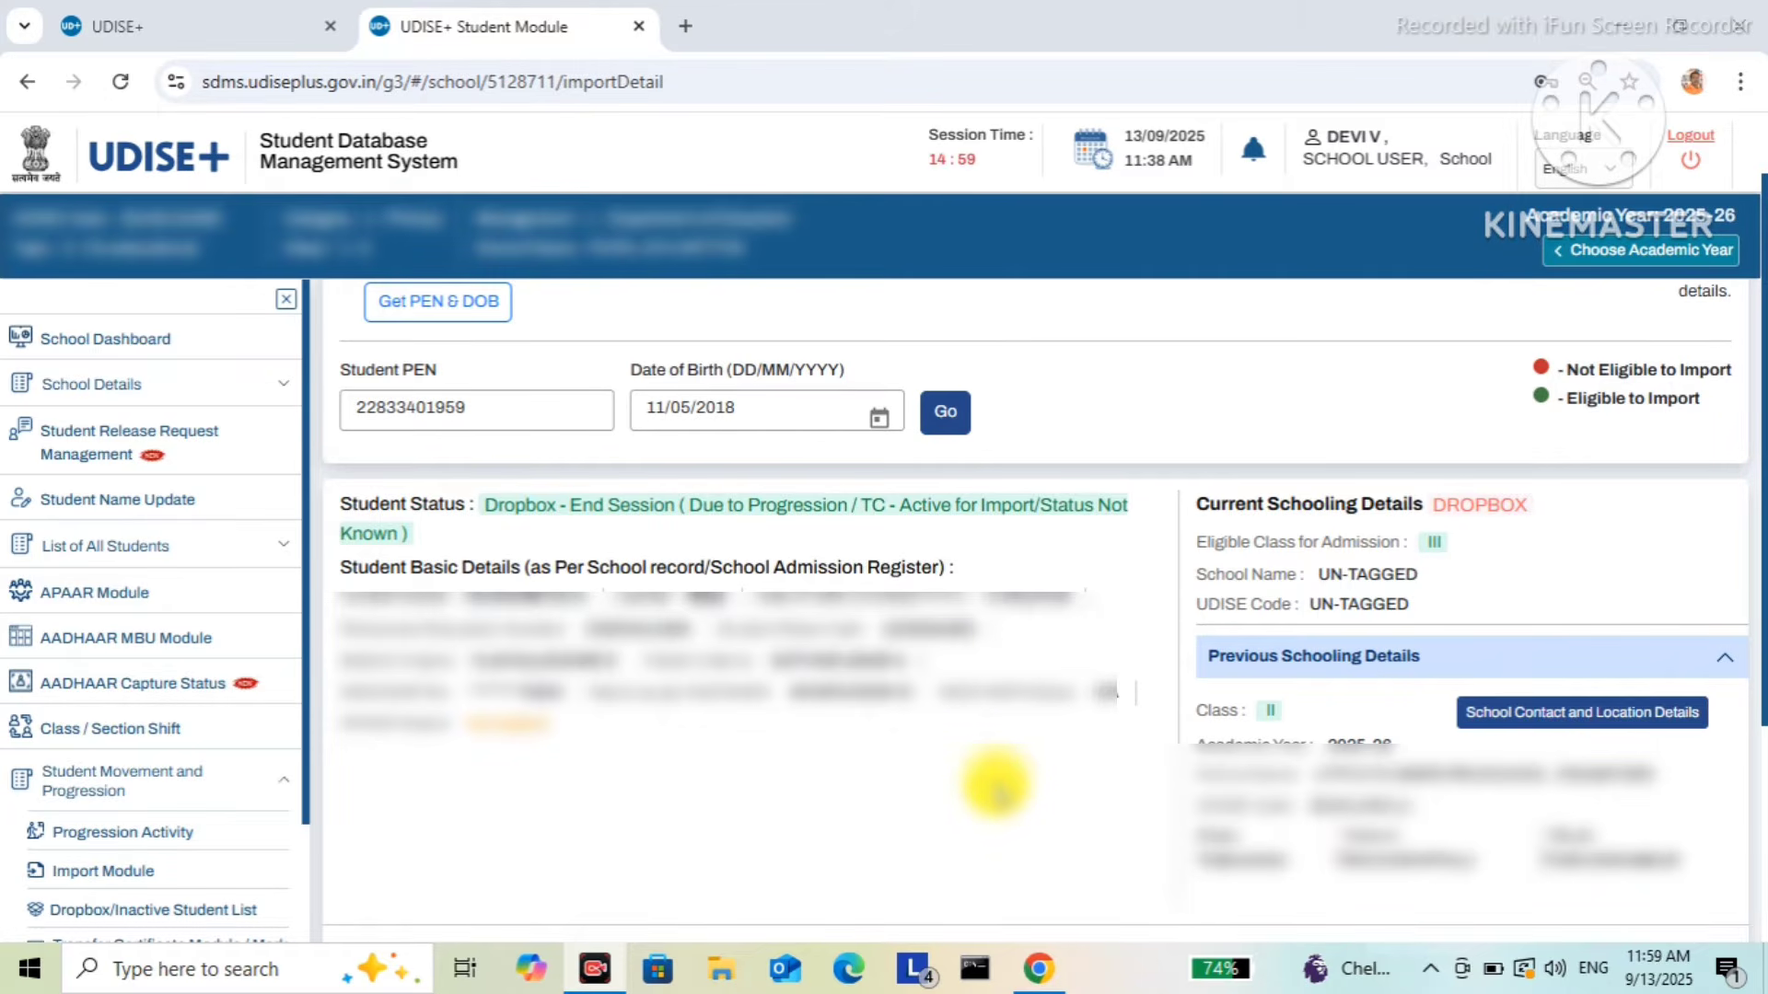
- Choose section B as the import section and set the date of admission to 11/06/2025
{"action": "left_click_drag", "start_coordinate": [1758, 552], "coordinate": [1732, 782]}
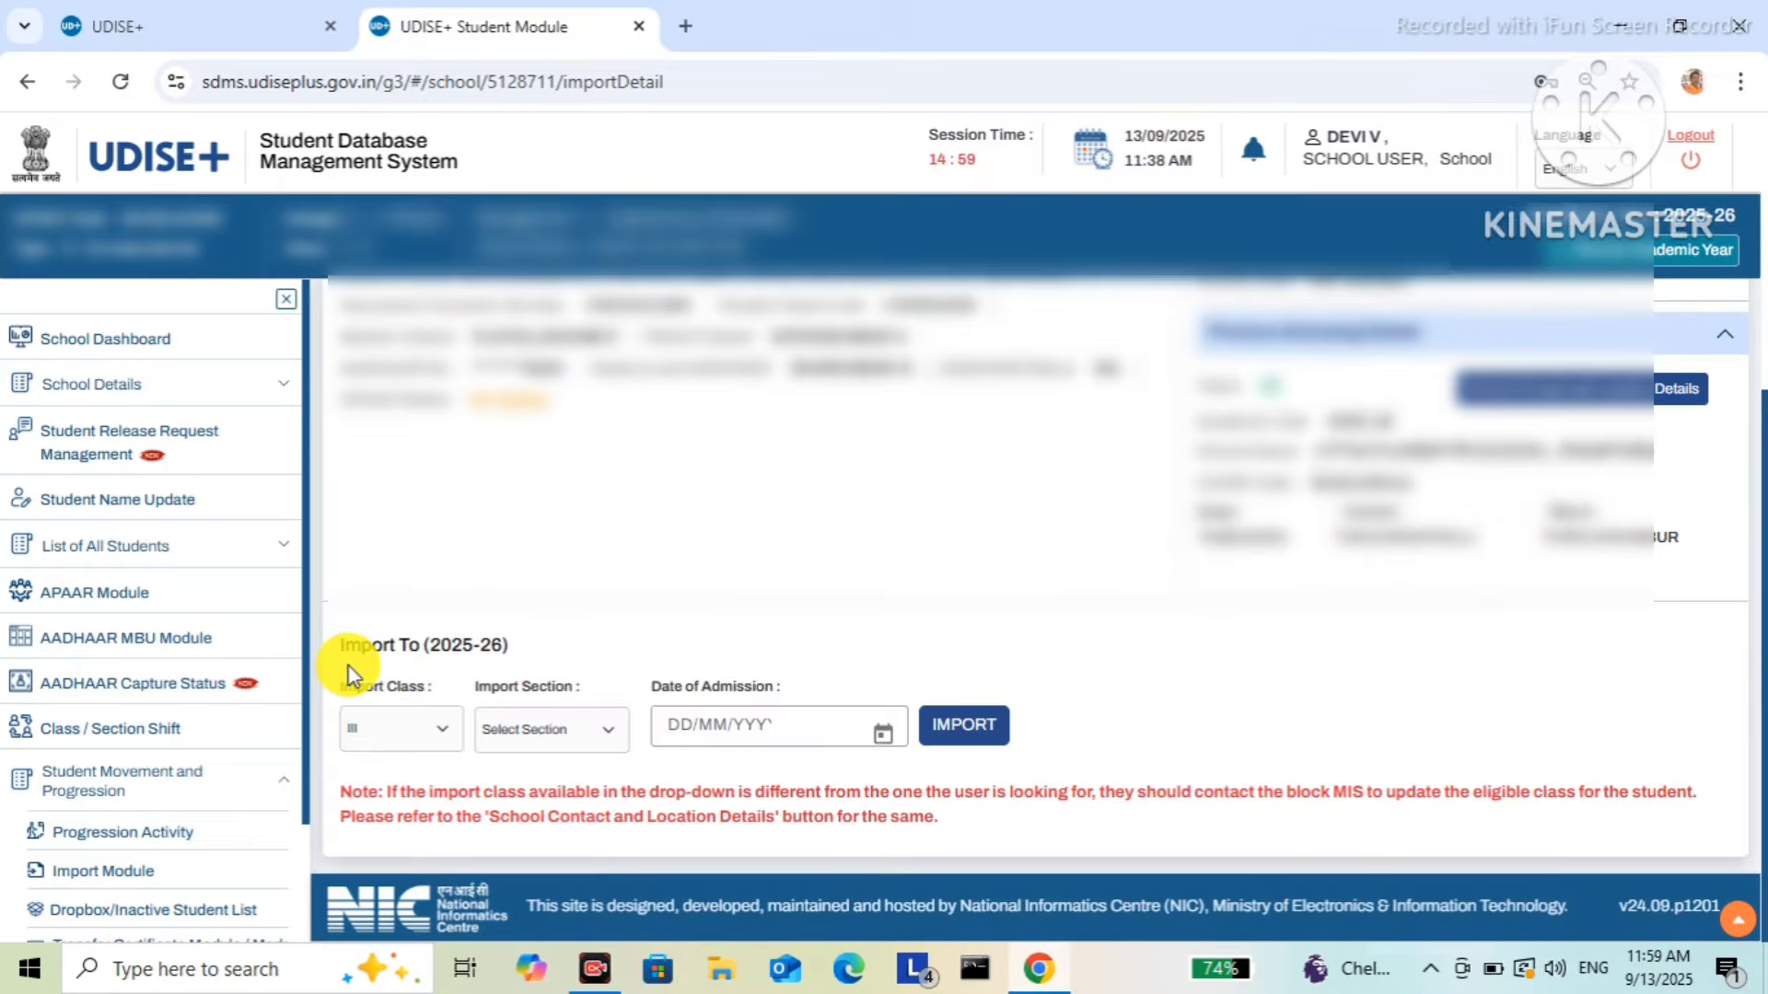
{"action": "left_click", "coordinate": [543, 736]}
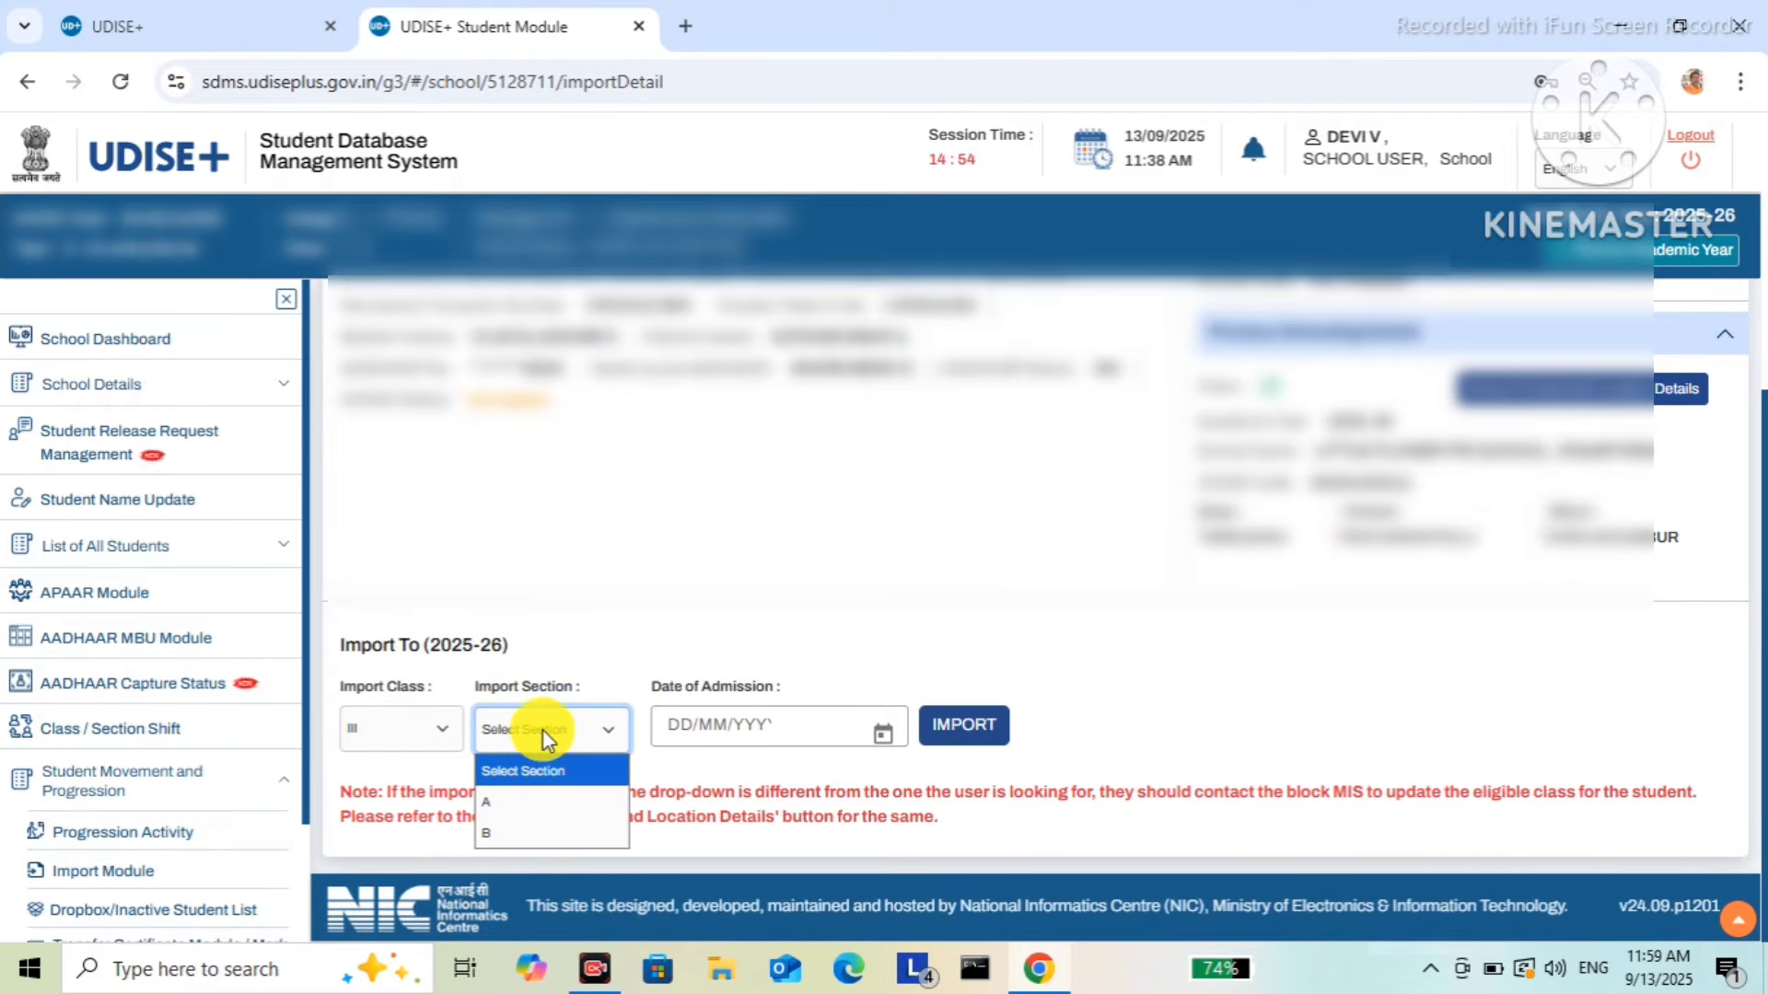
{"action": "left_click", "coordinate": [522, 834]}
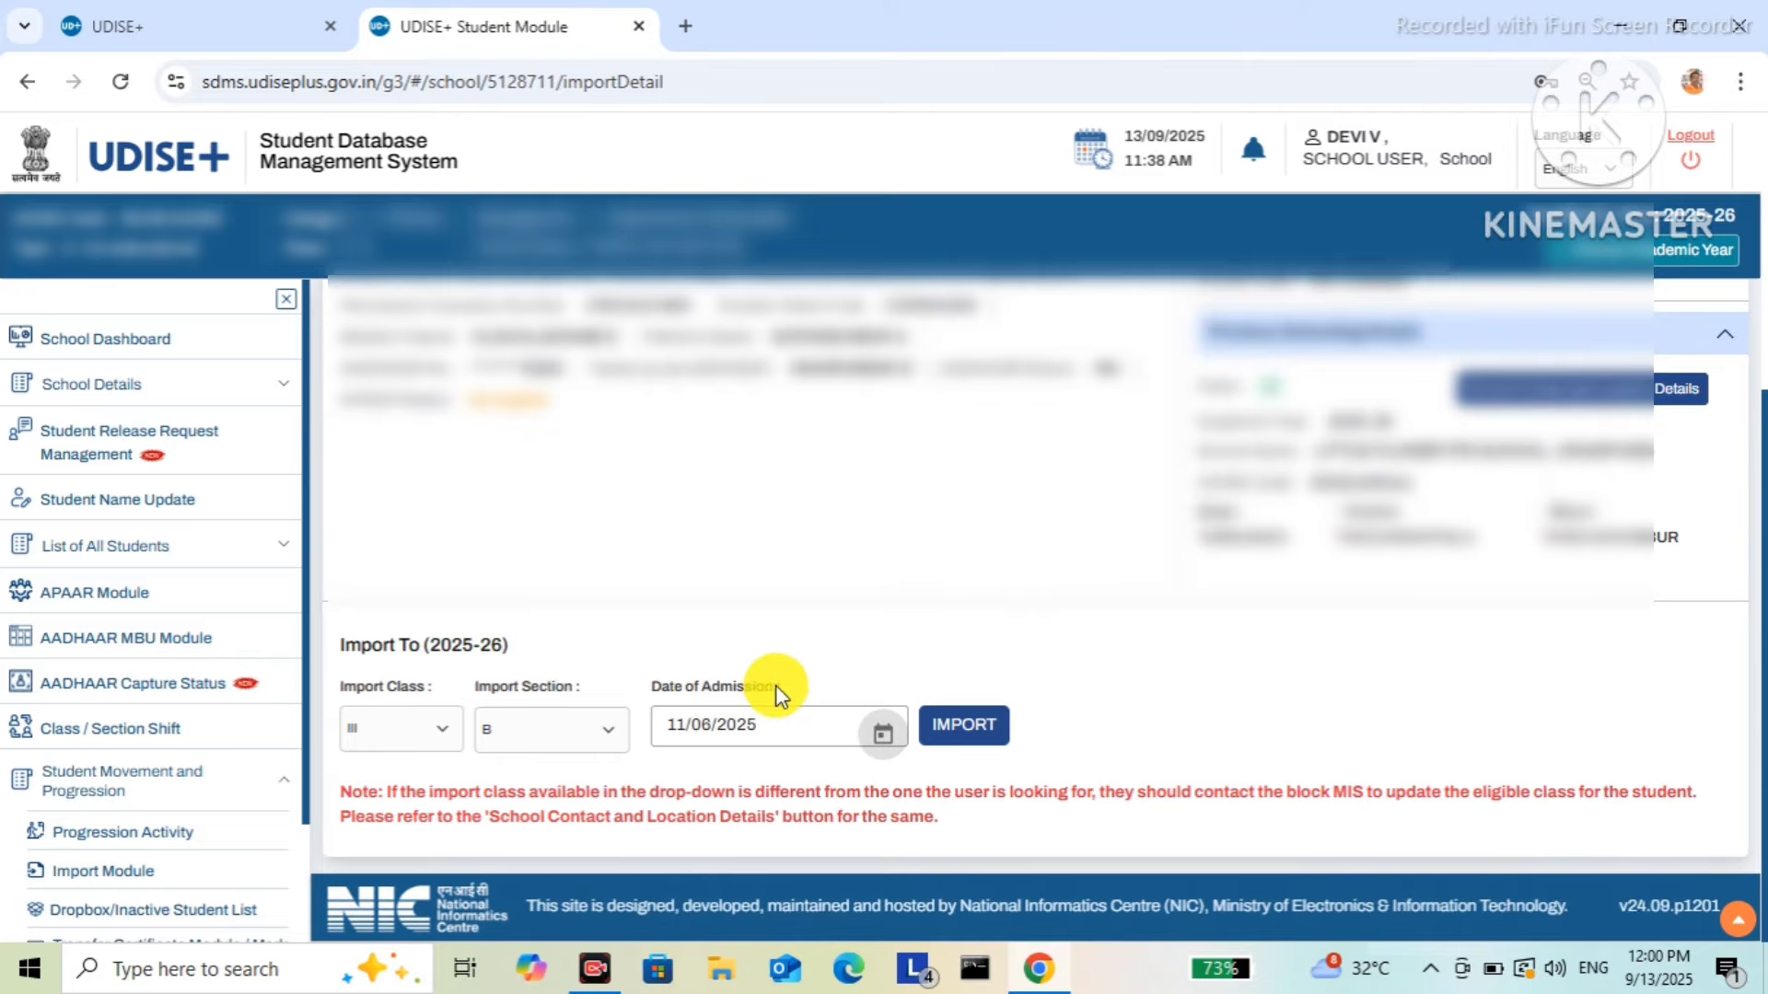
- Import the student into the selected class and section B for 2025-26 and acknowledge the import
{"action": "left_click", "coordinate": [960, 730]}
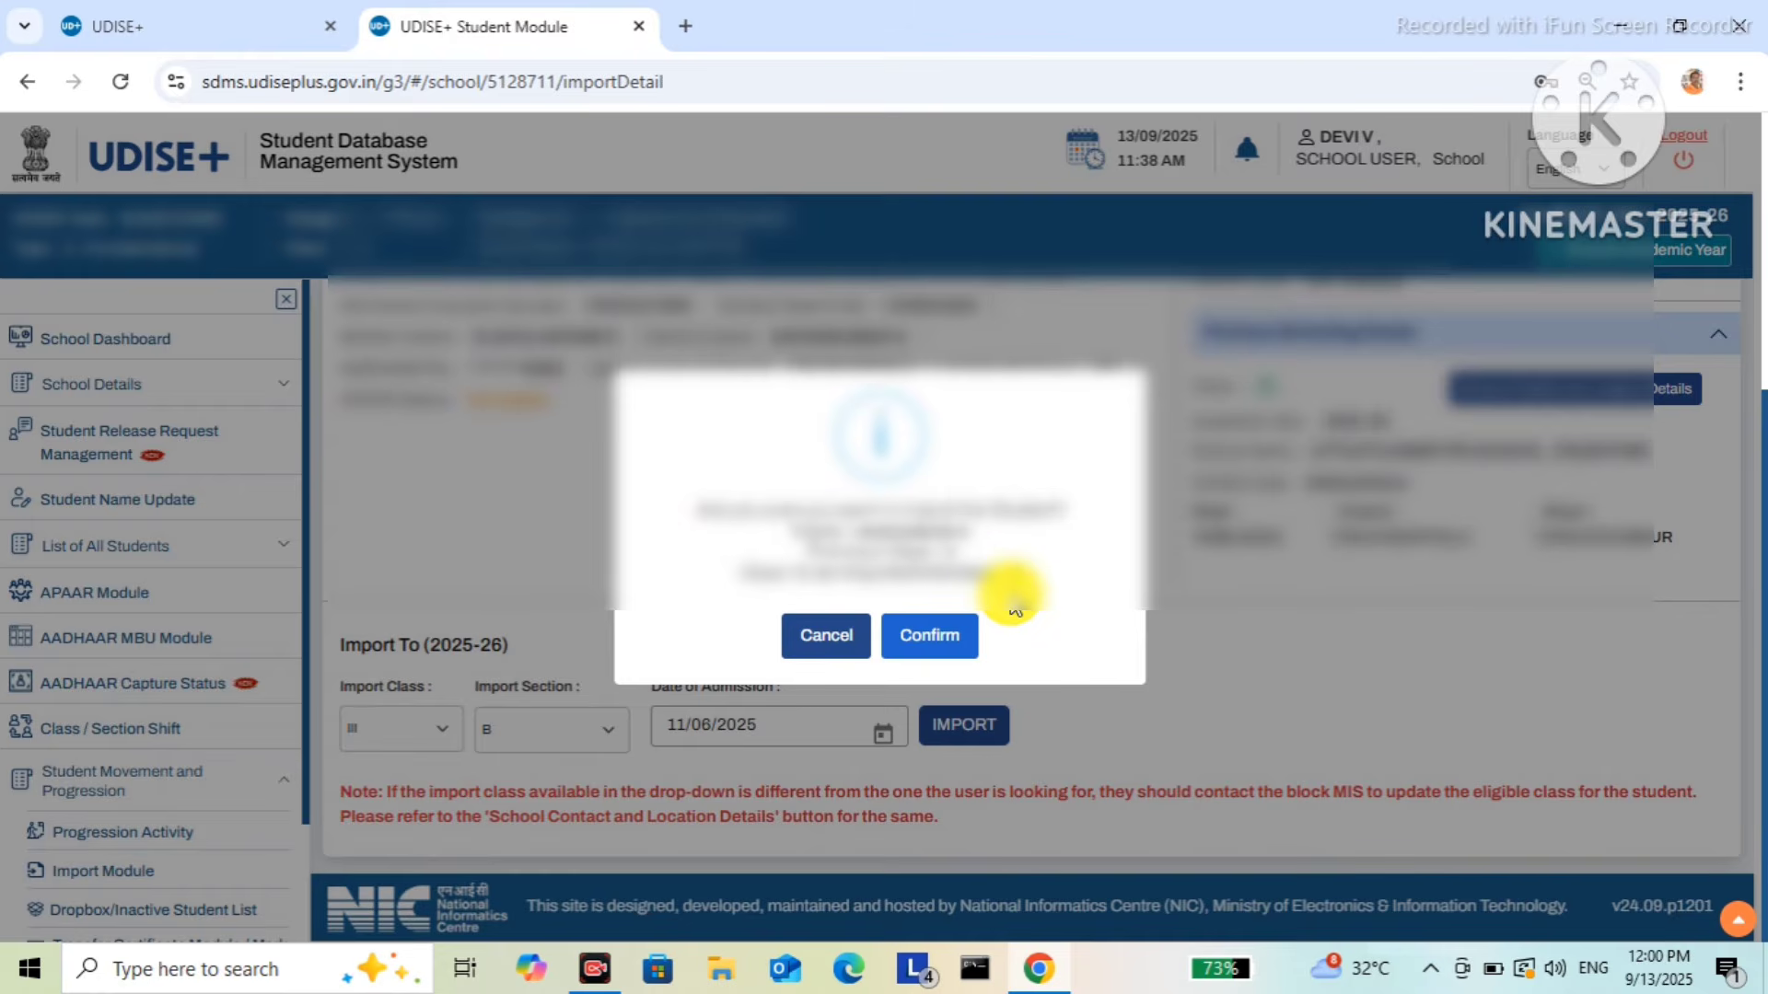
{"action": "left_click", "coordinate": [921, 644]}
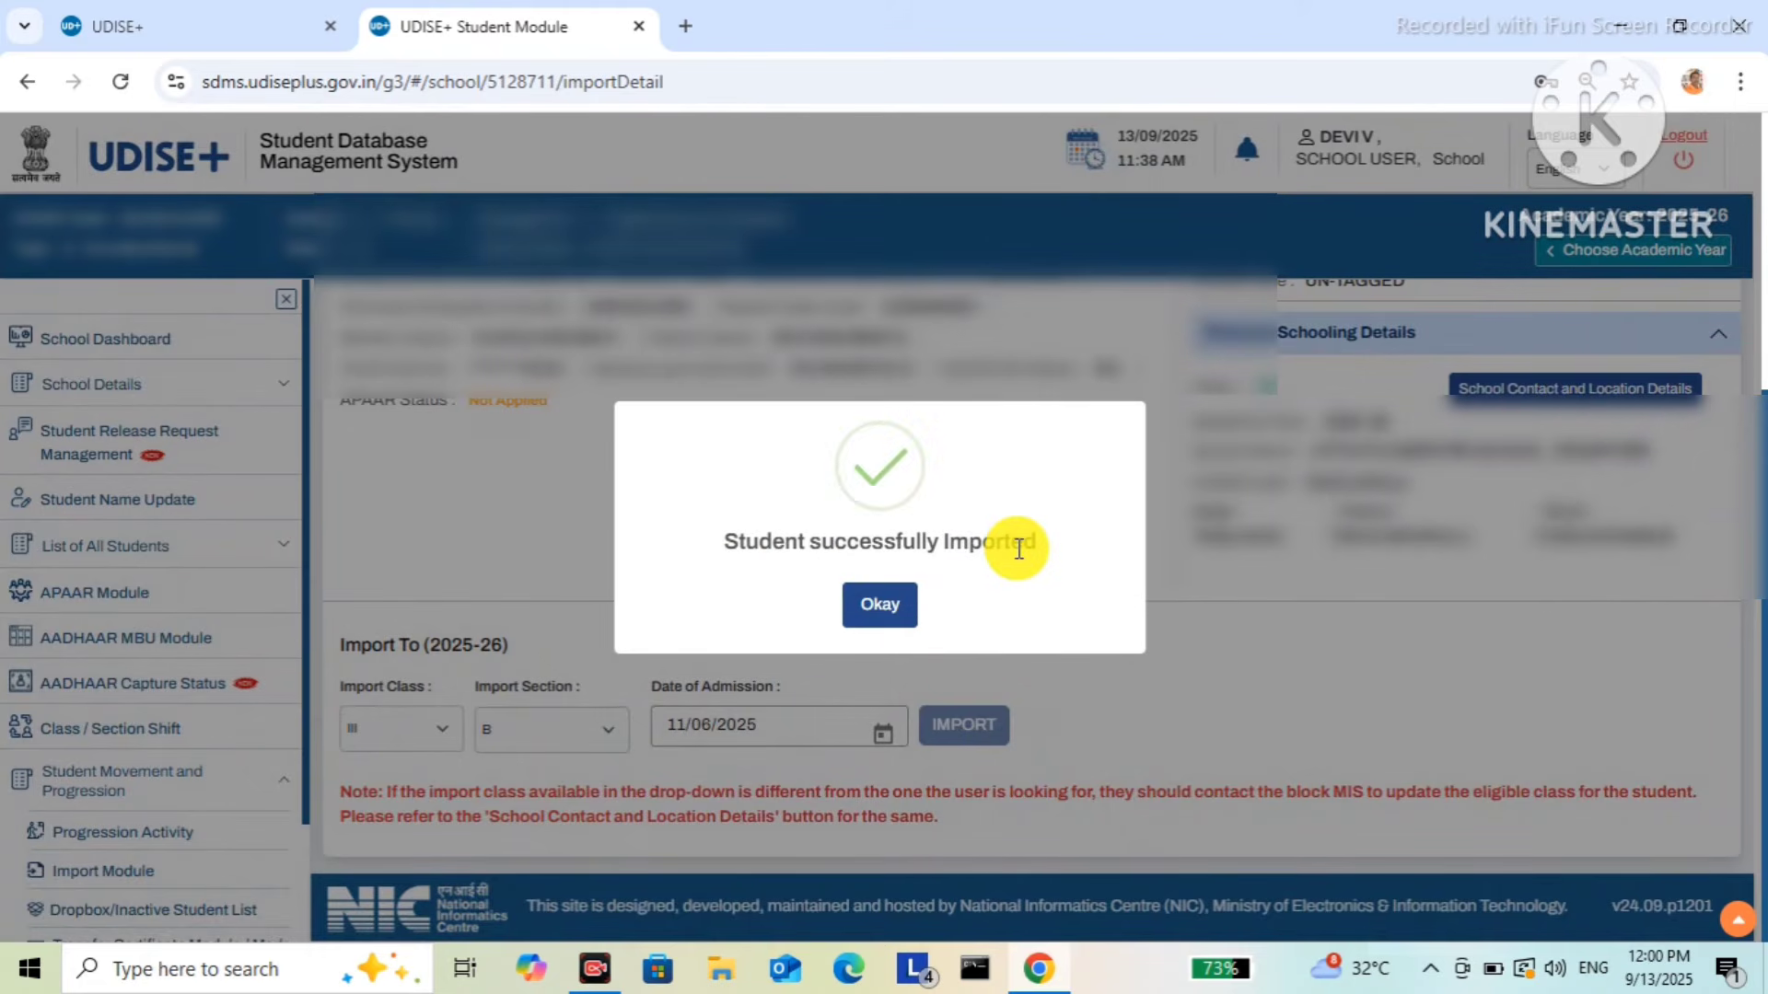
{"action": "left_click", "coordinate": [882, 606]}
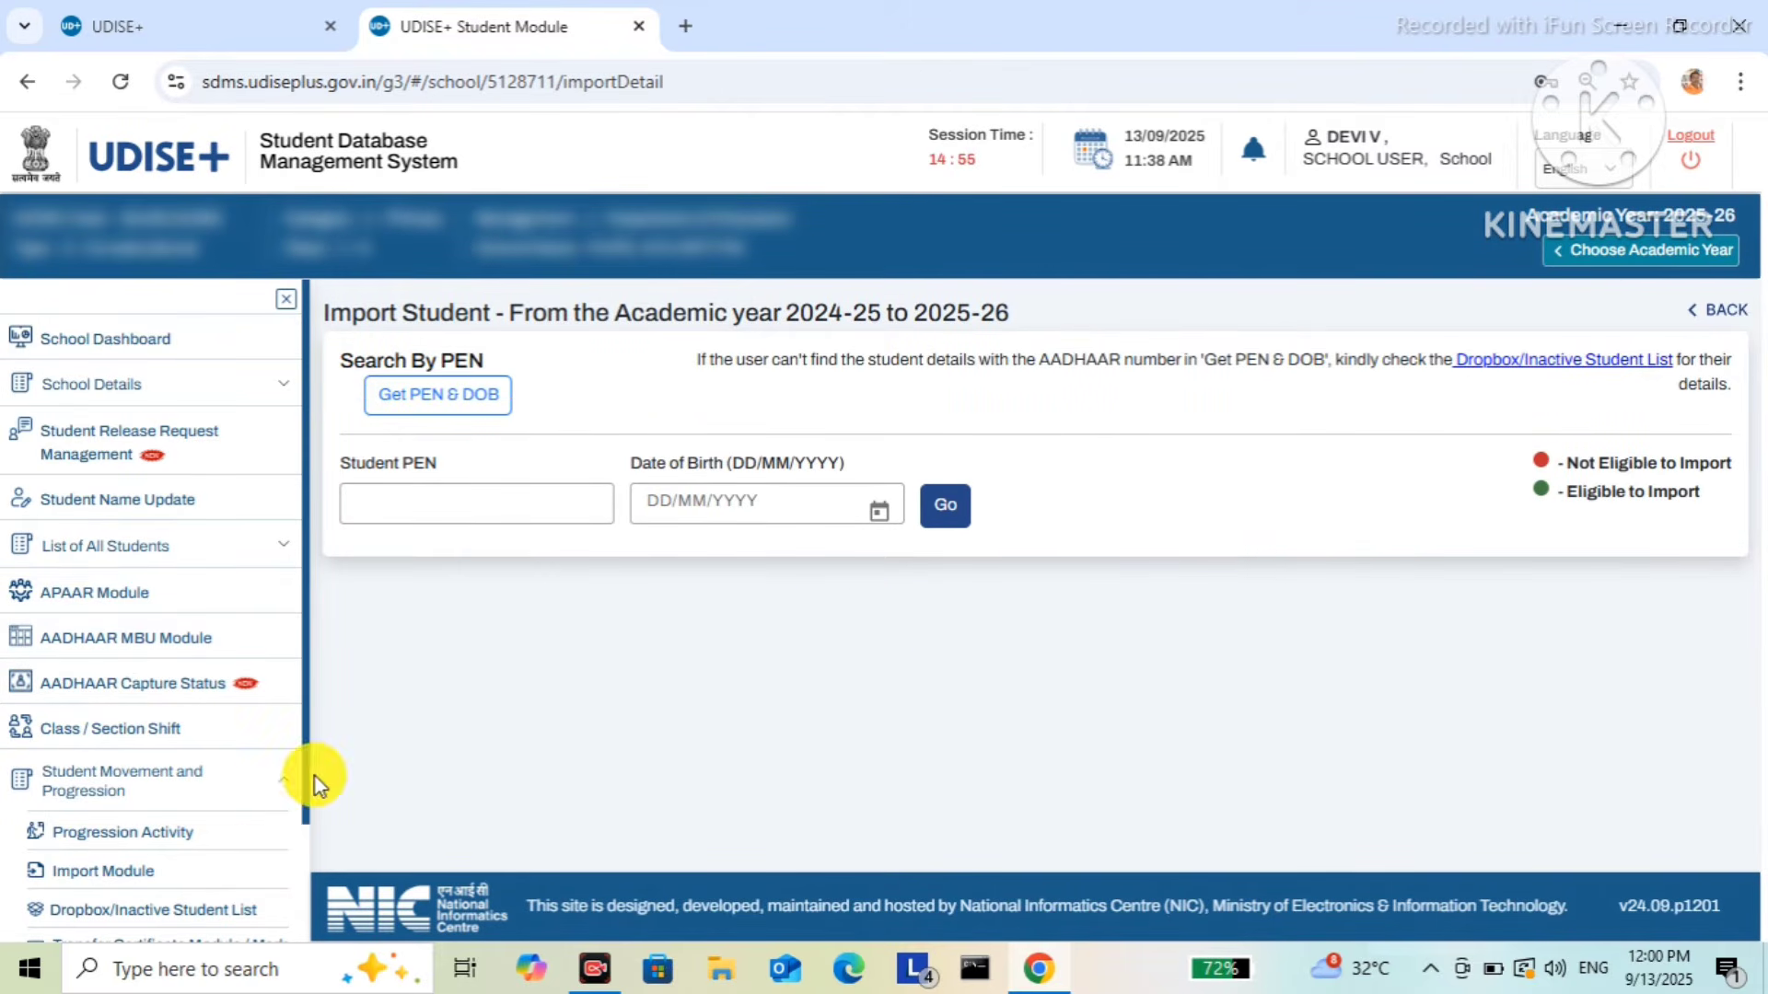
- View the summary of students imported within the state in the Import Module
{"action": "left_click", "coordinate": [208, 880]}
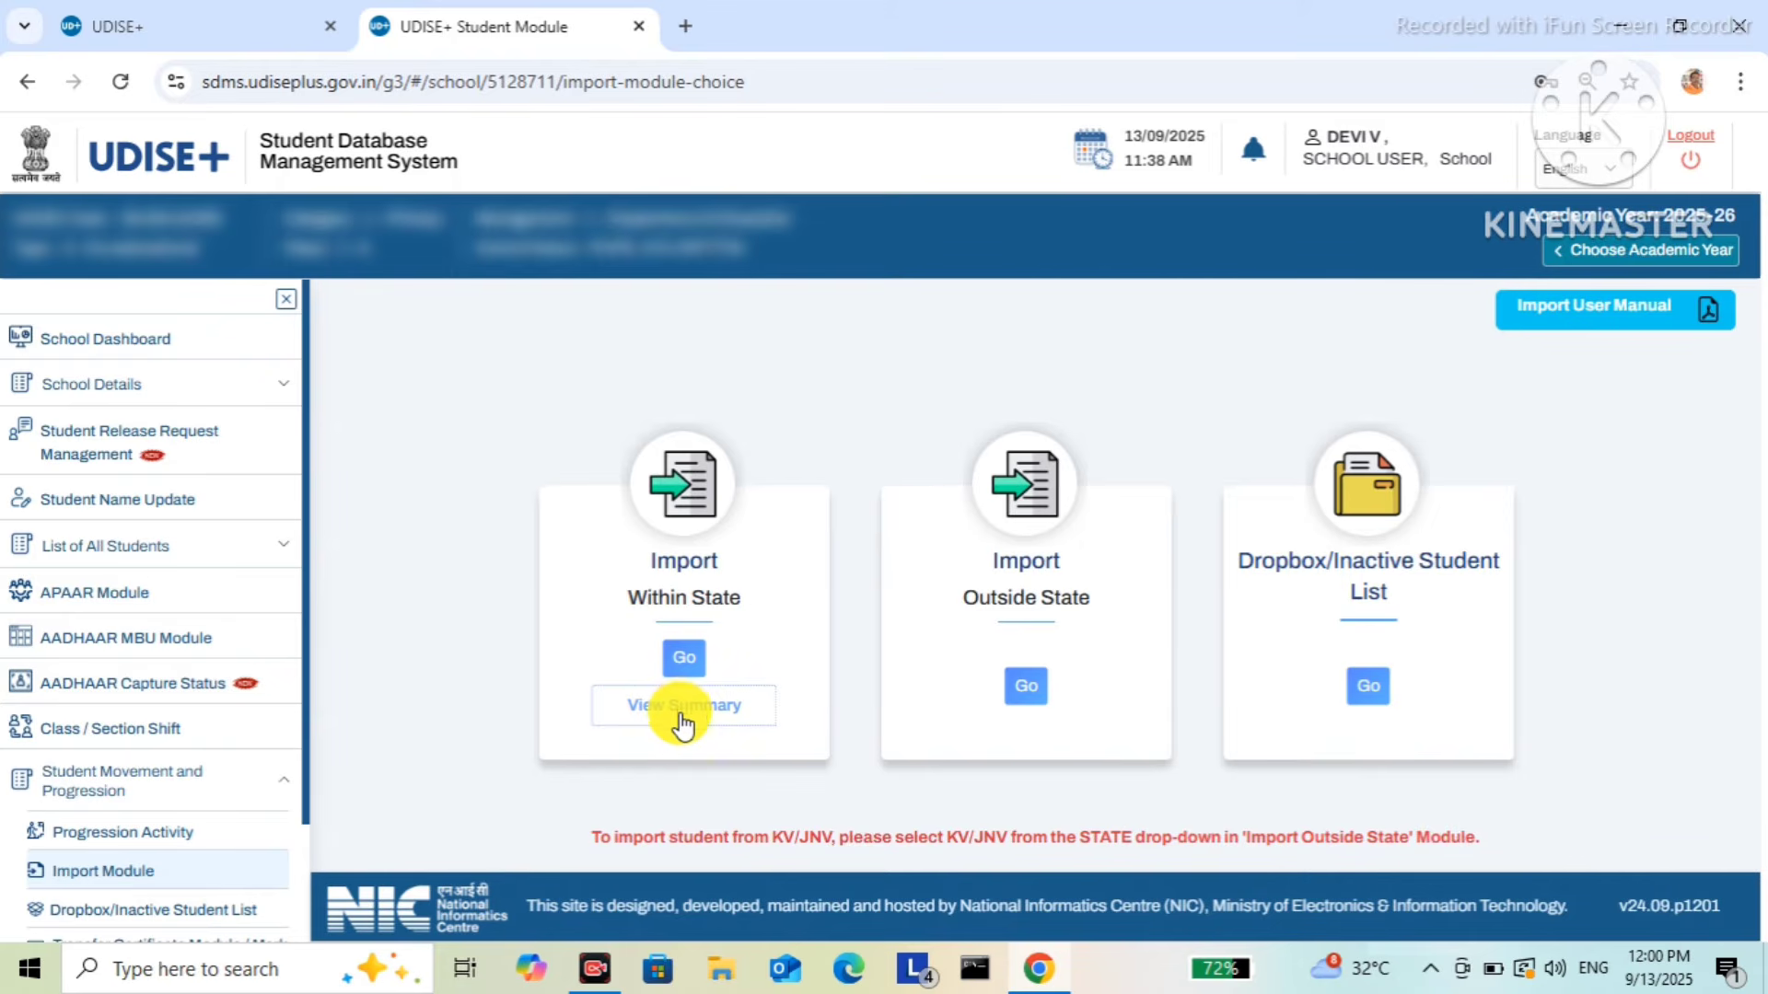
{"action": "left_click", "coordinate": [709, 726]}
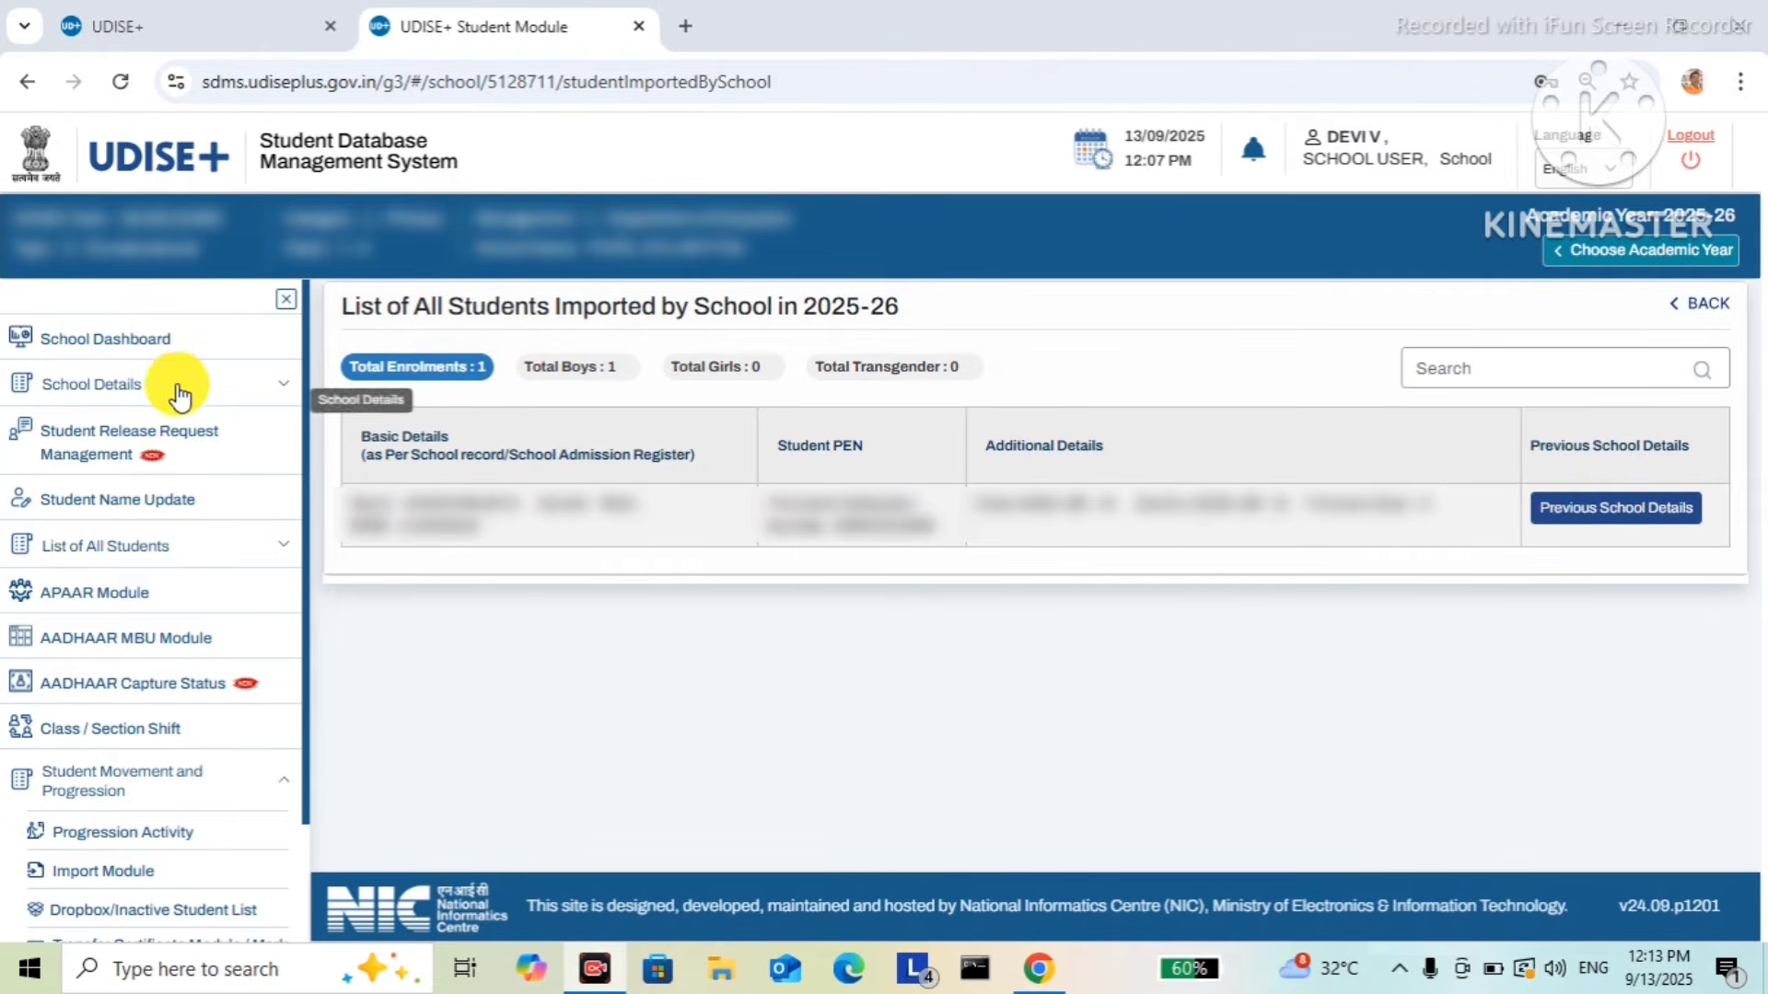
- Open the student list of class III section B (English) from the School Dashboard
{"action": "left_click", "coordinate": [195, 340]}
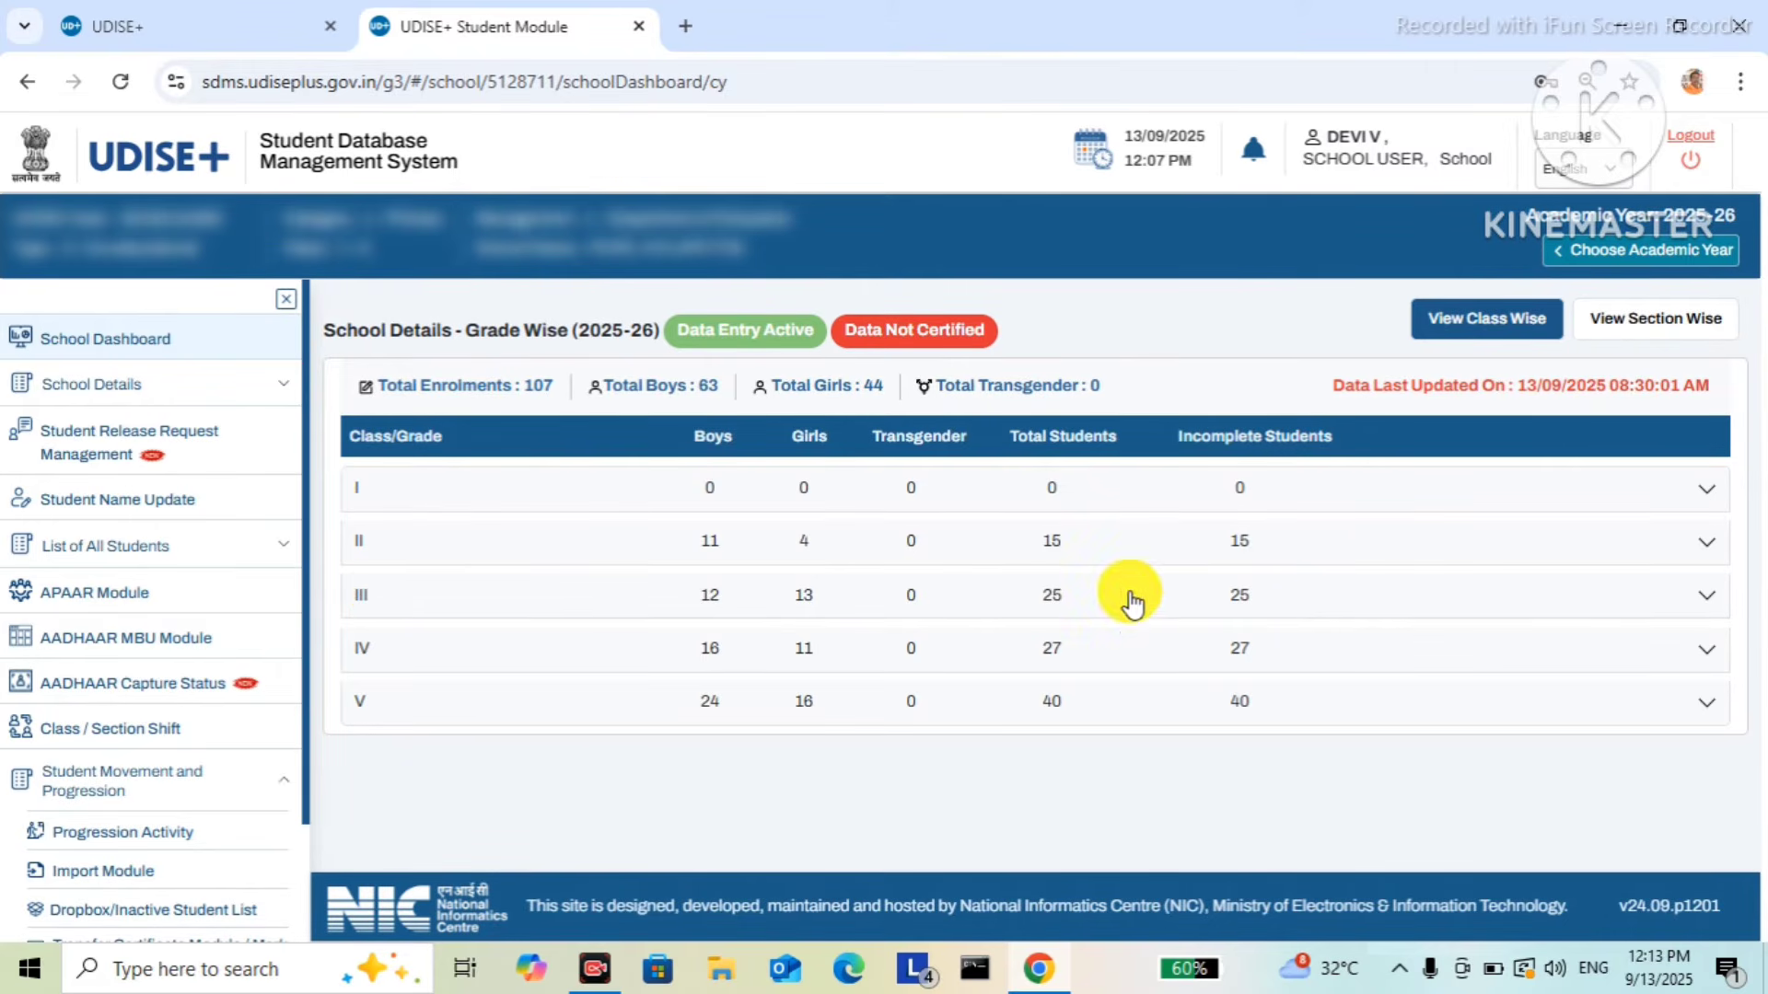
{"action": "left_click", "coordinate": [1323, 598]}
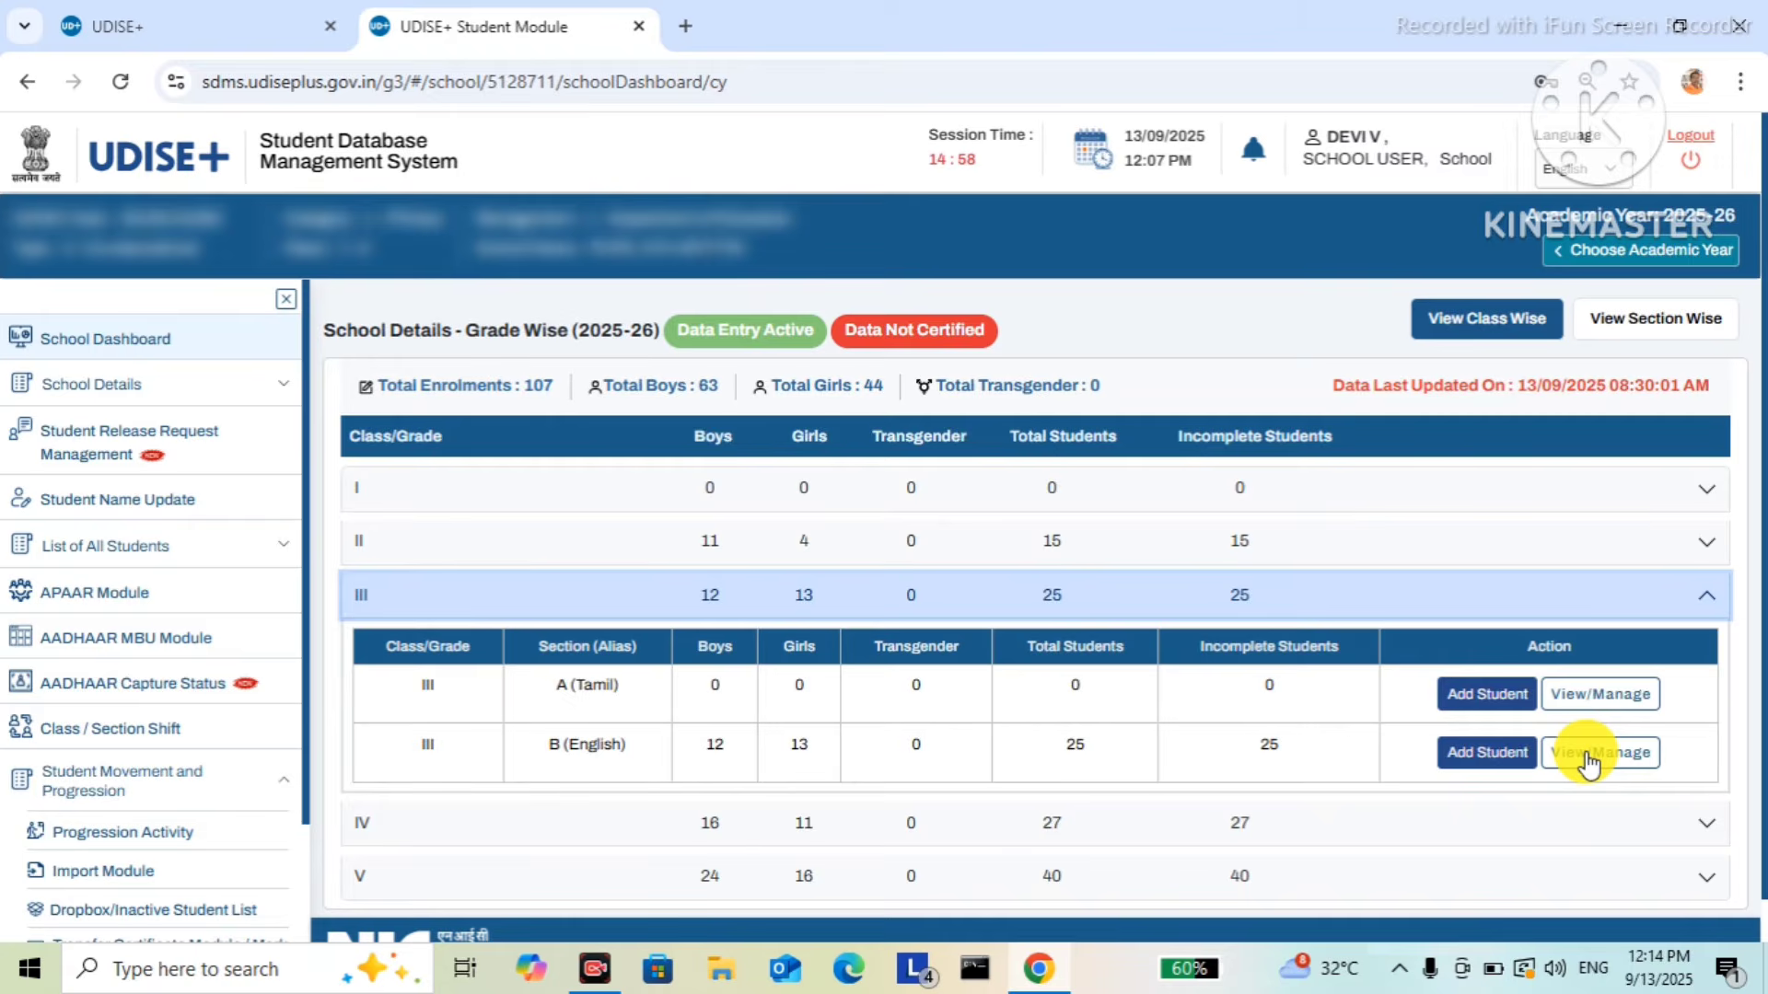
{"action": "left_click", "coordinate": [1588, 756]}
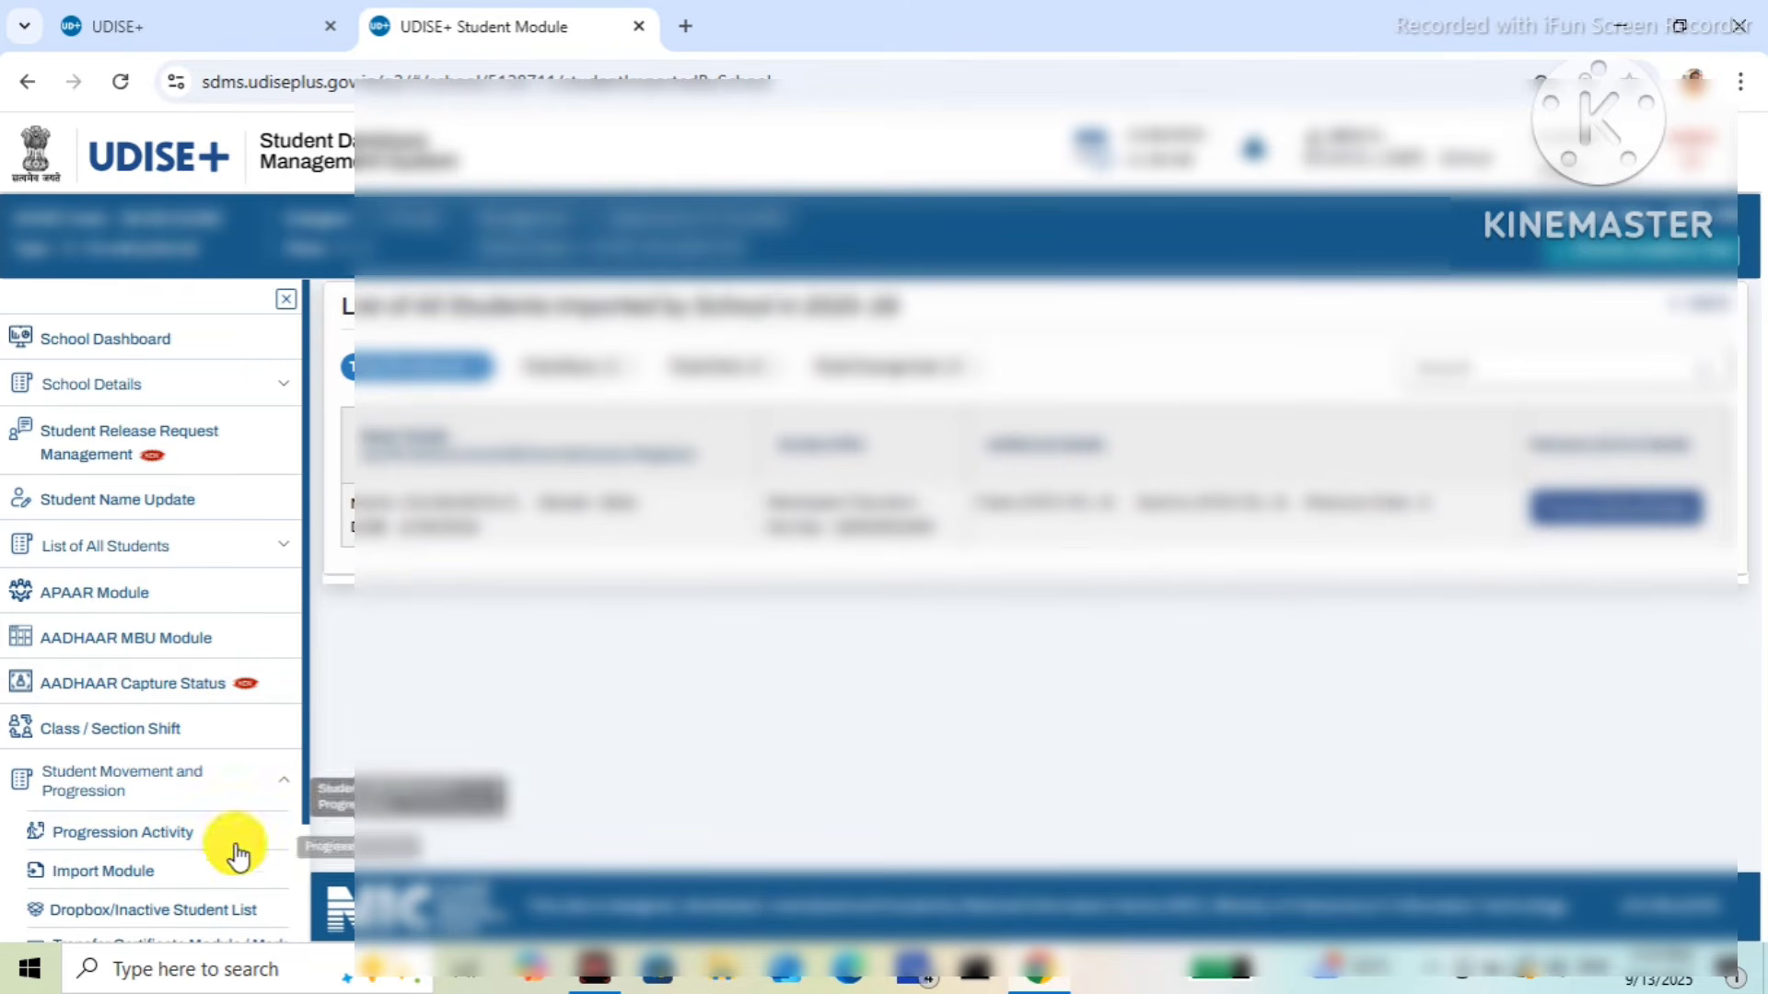
- Look up another student's PEN and date of birth in the Within State import using the AADHAAR number and year of birth, then close the lookup
{"action": "left_click", "coordinate": [188, 880]}
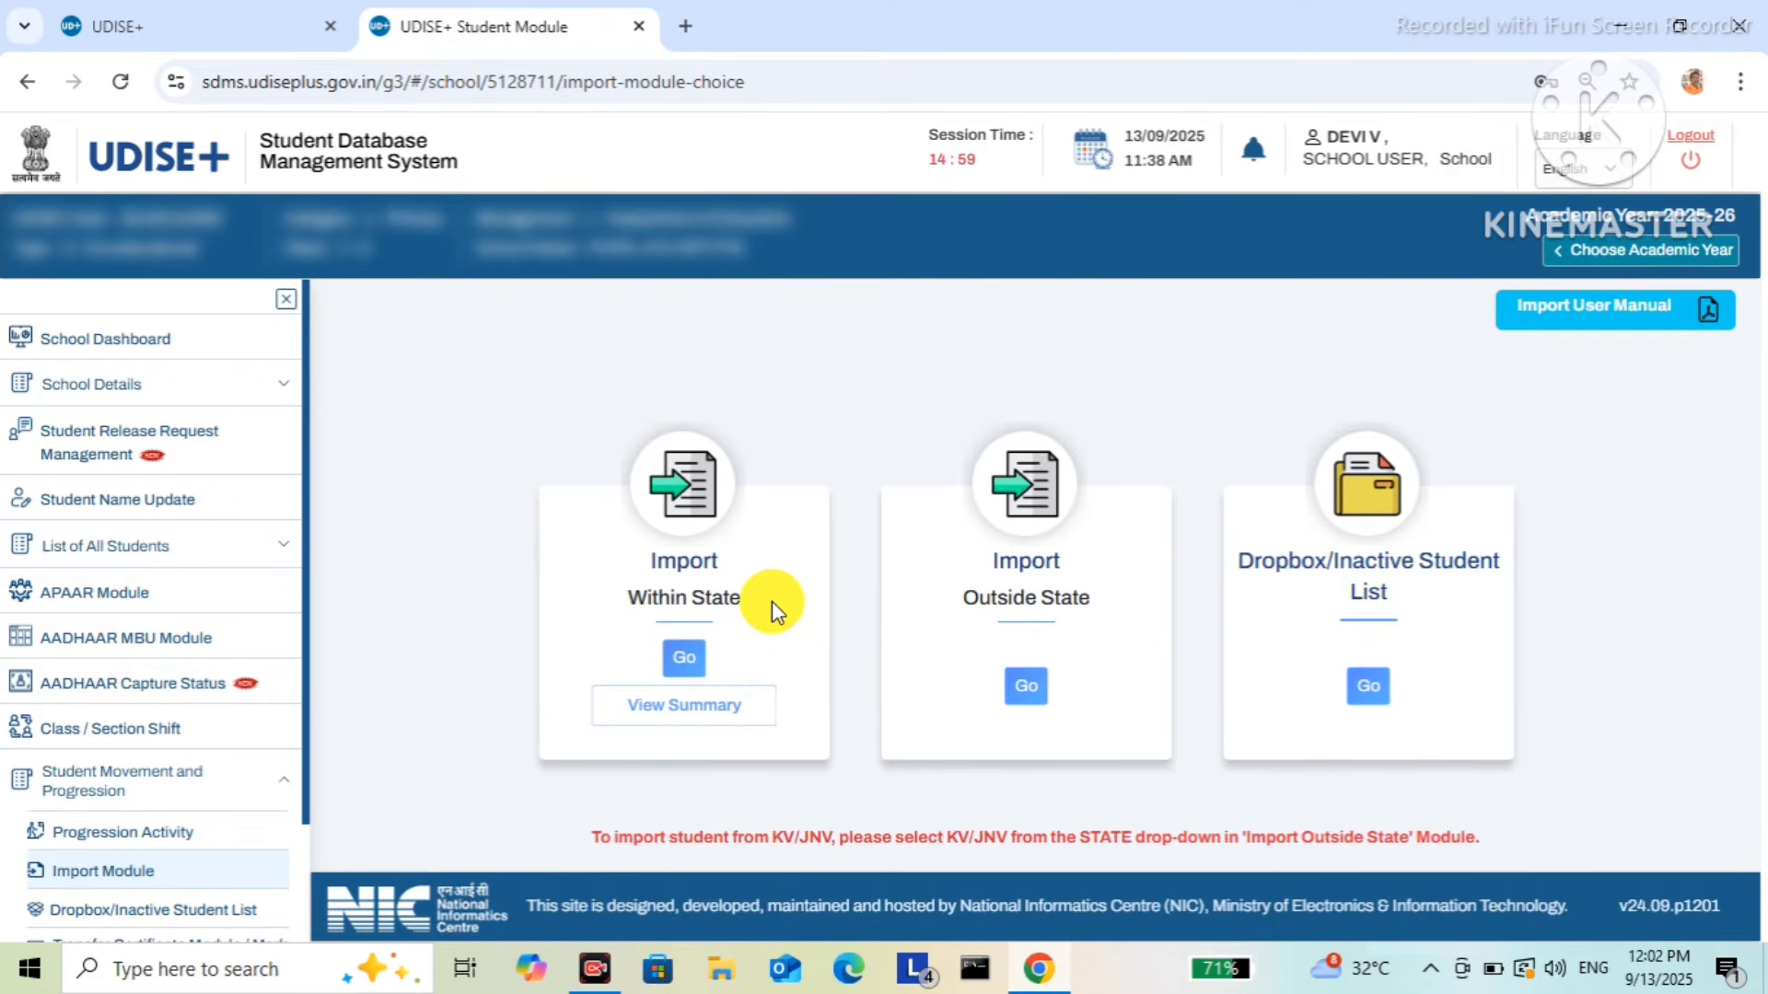
{"action": "left_click", "coordinate": [694, 660]}
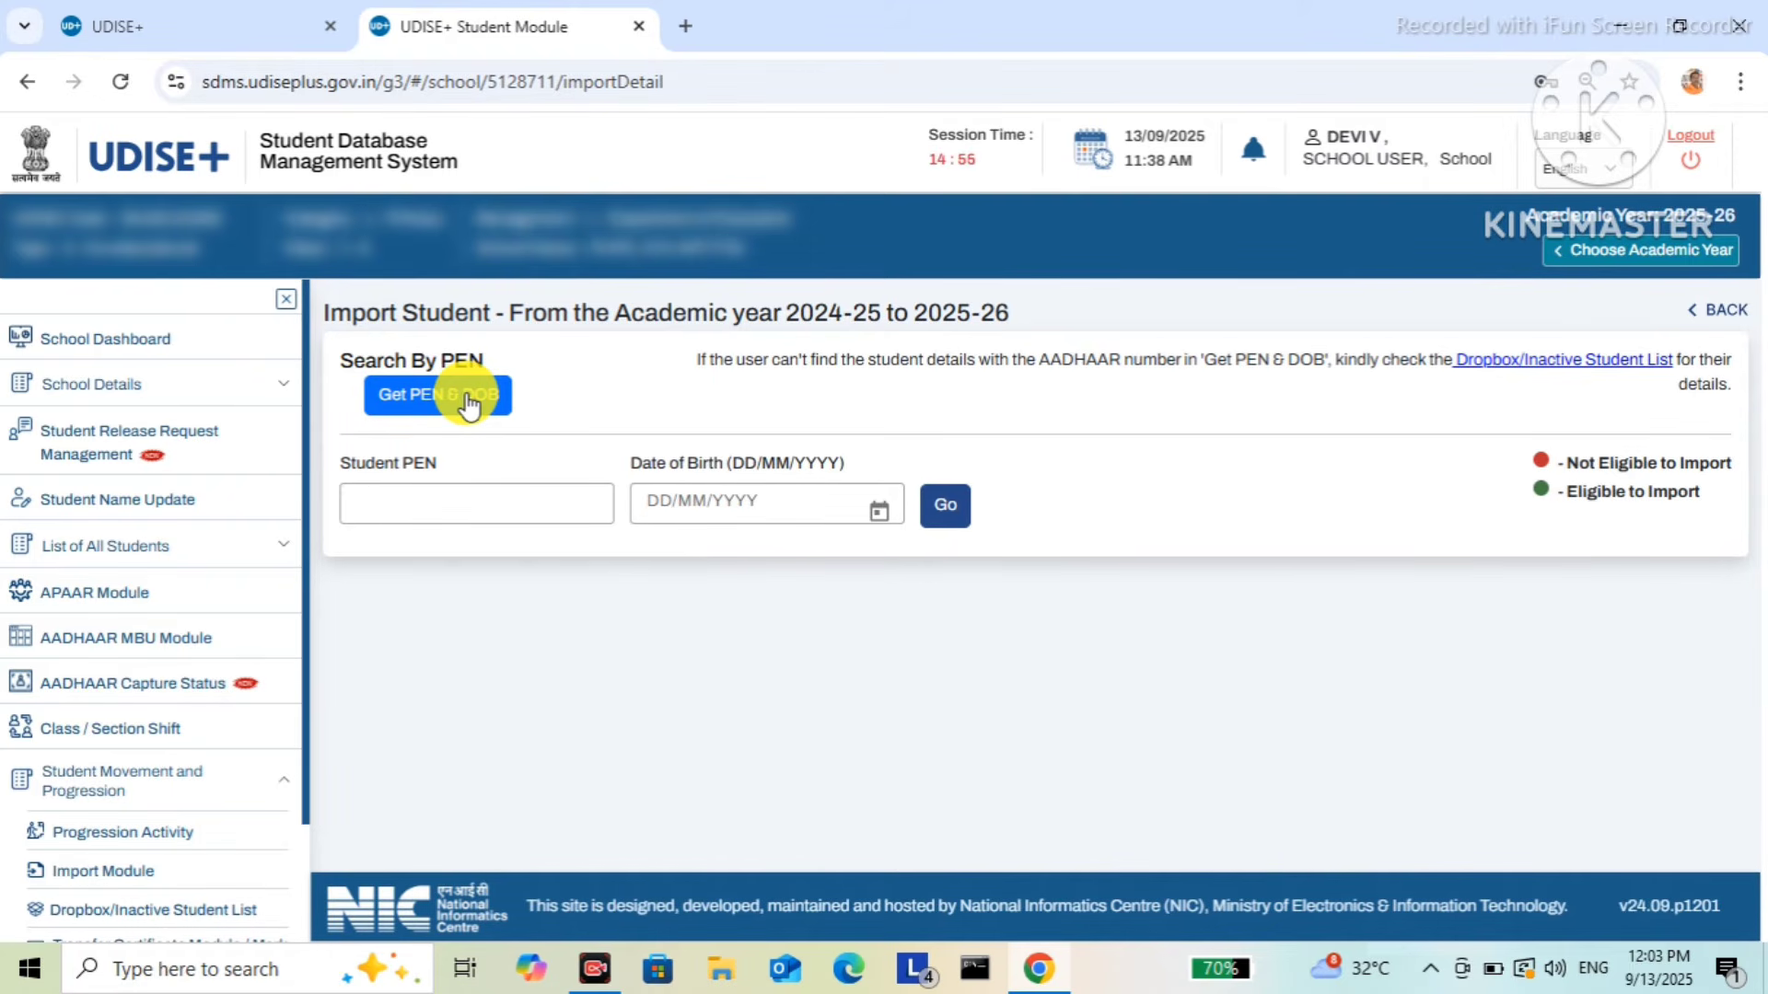
{"action": "left_click", "coordinate": [467, 402]}
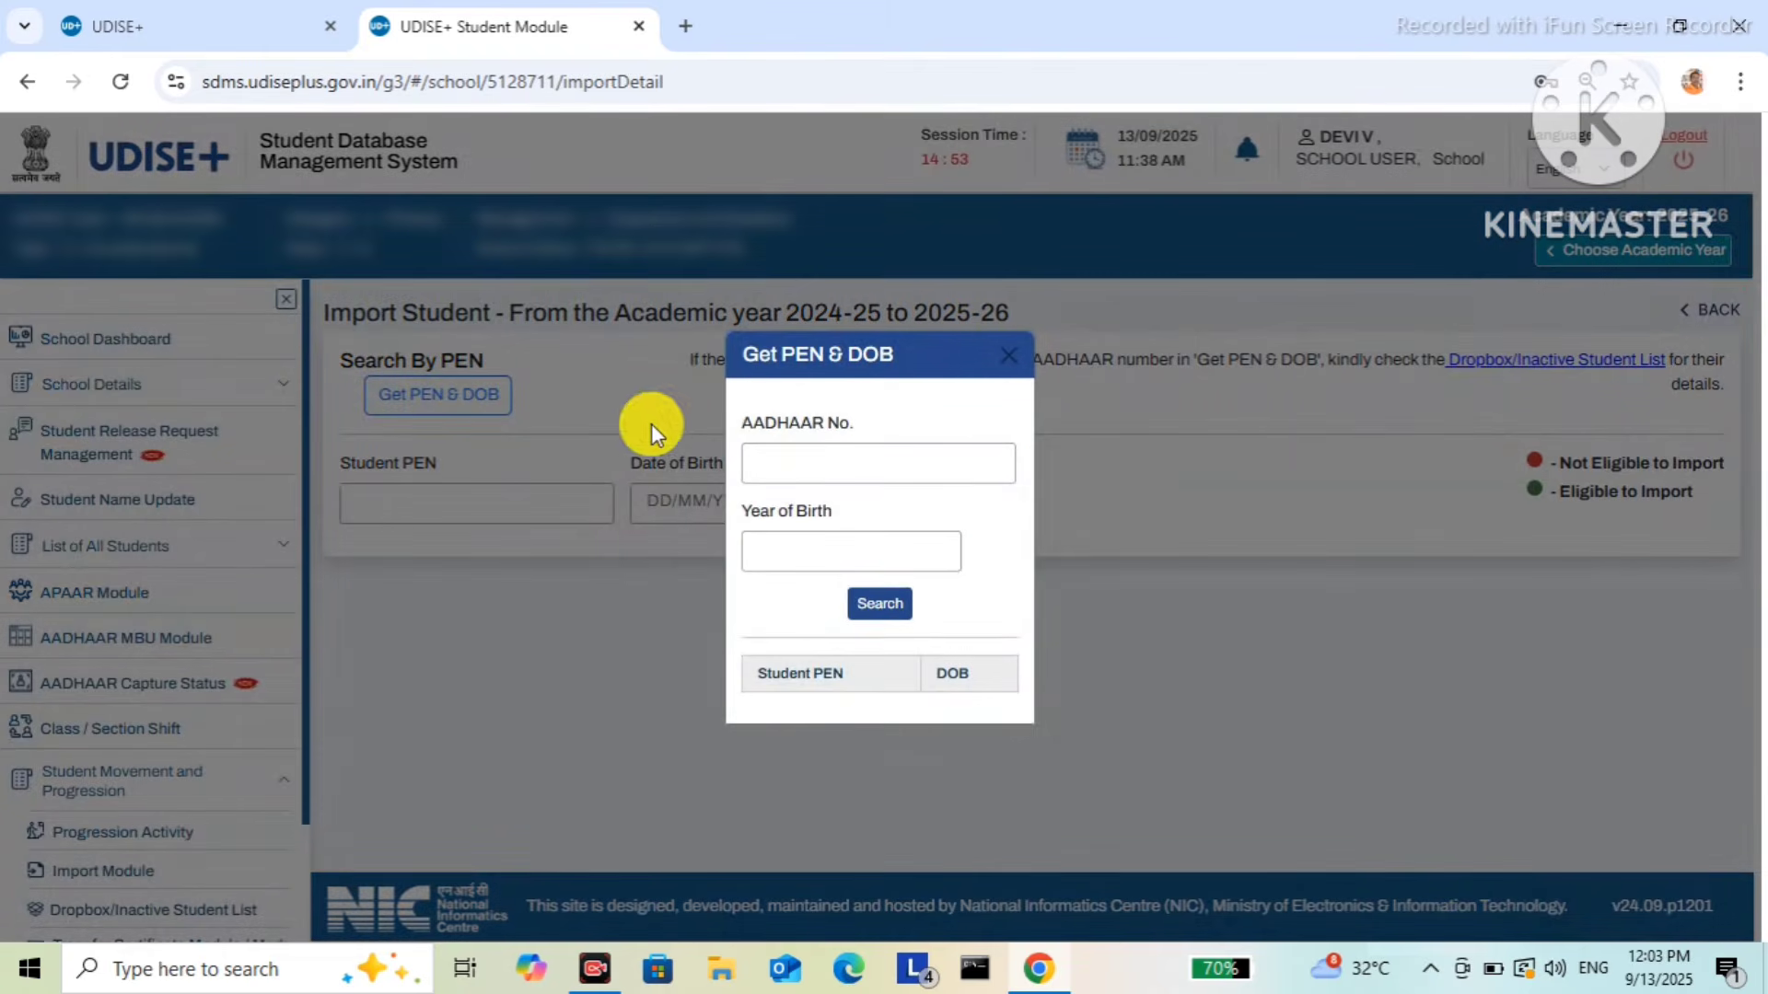
{"action": "left_click", "coordinate": [754, 468]}
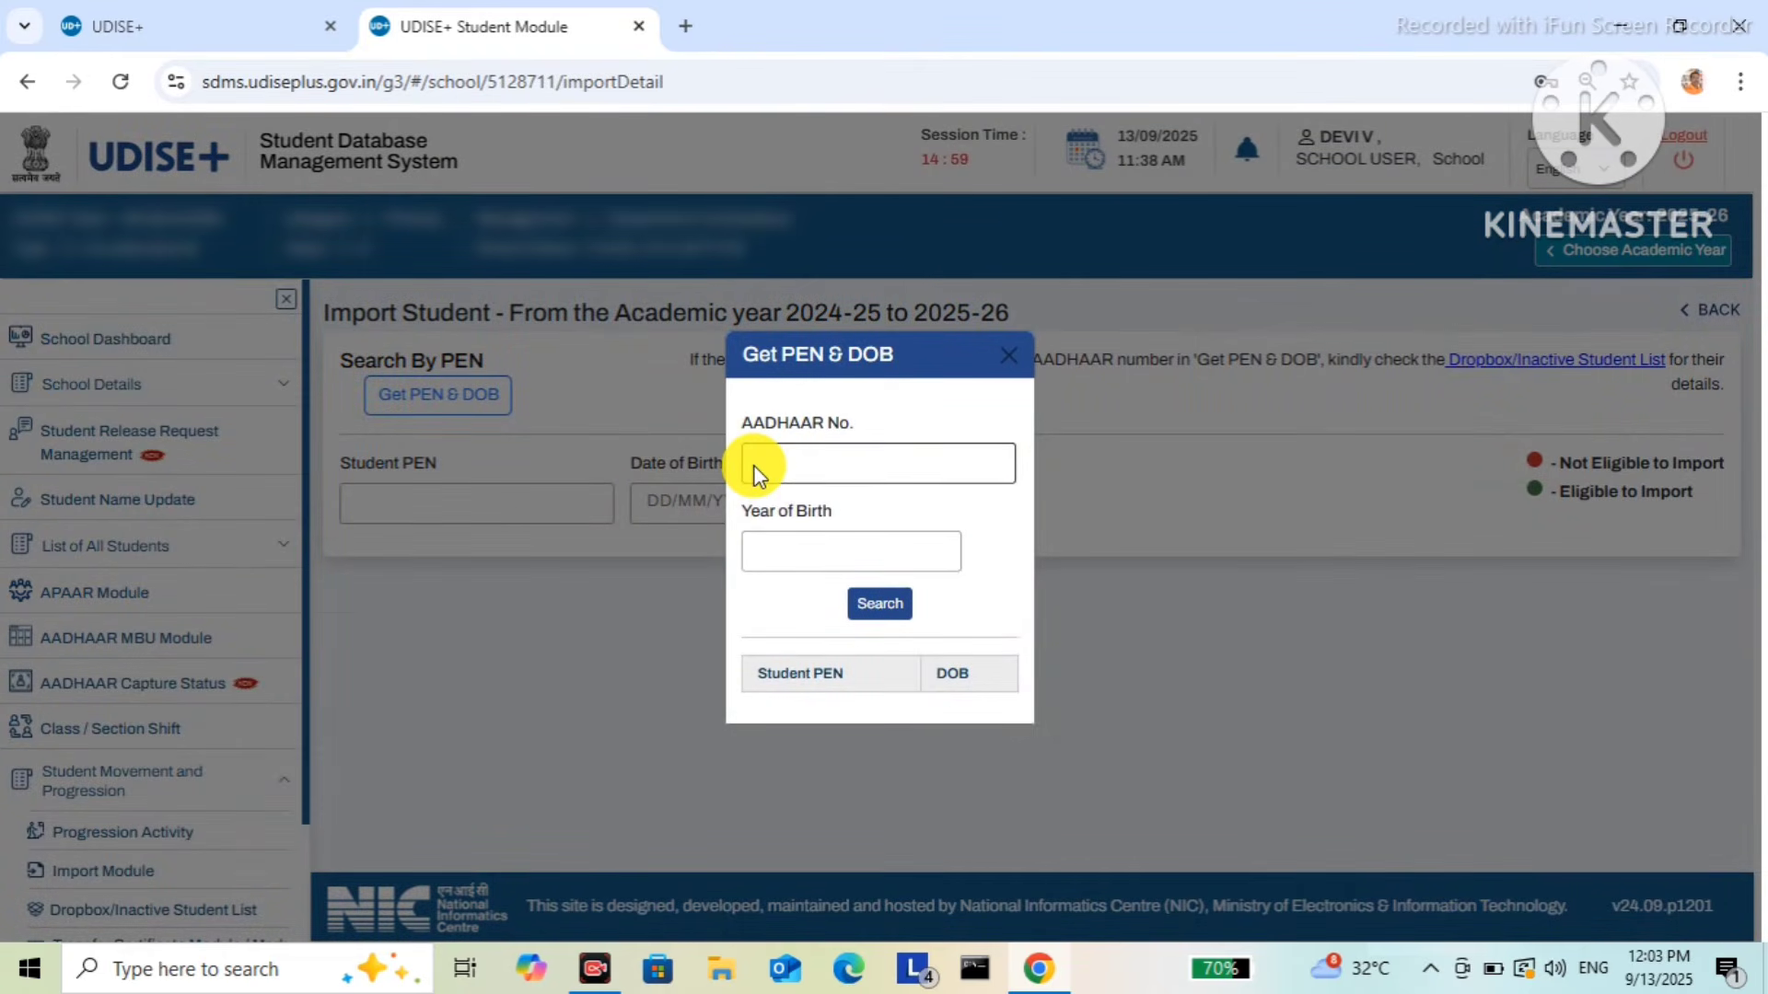
{"action": "left_click", "coordinate": [766, 552]}
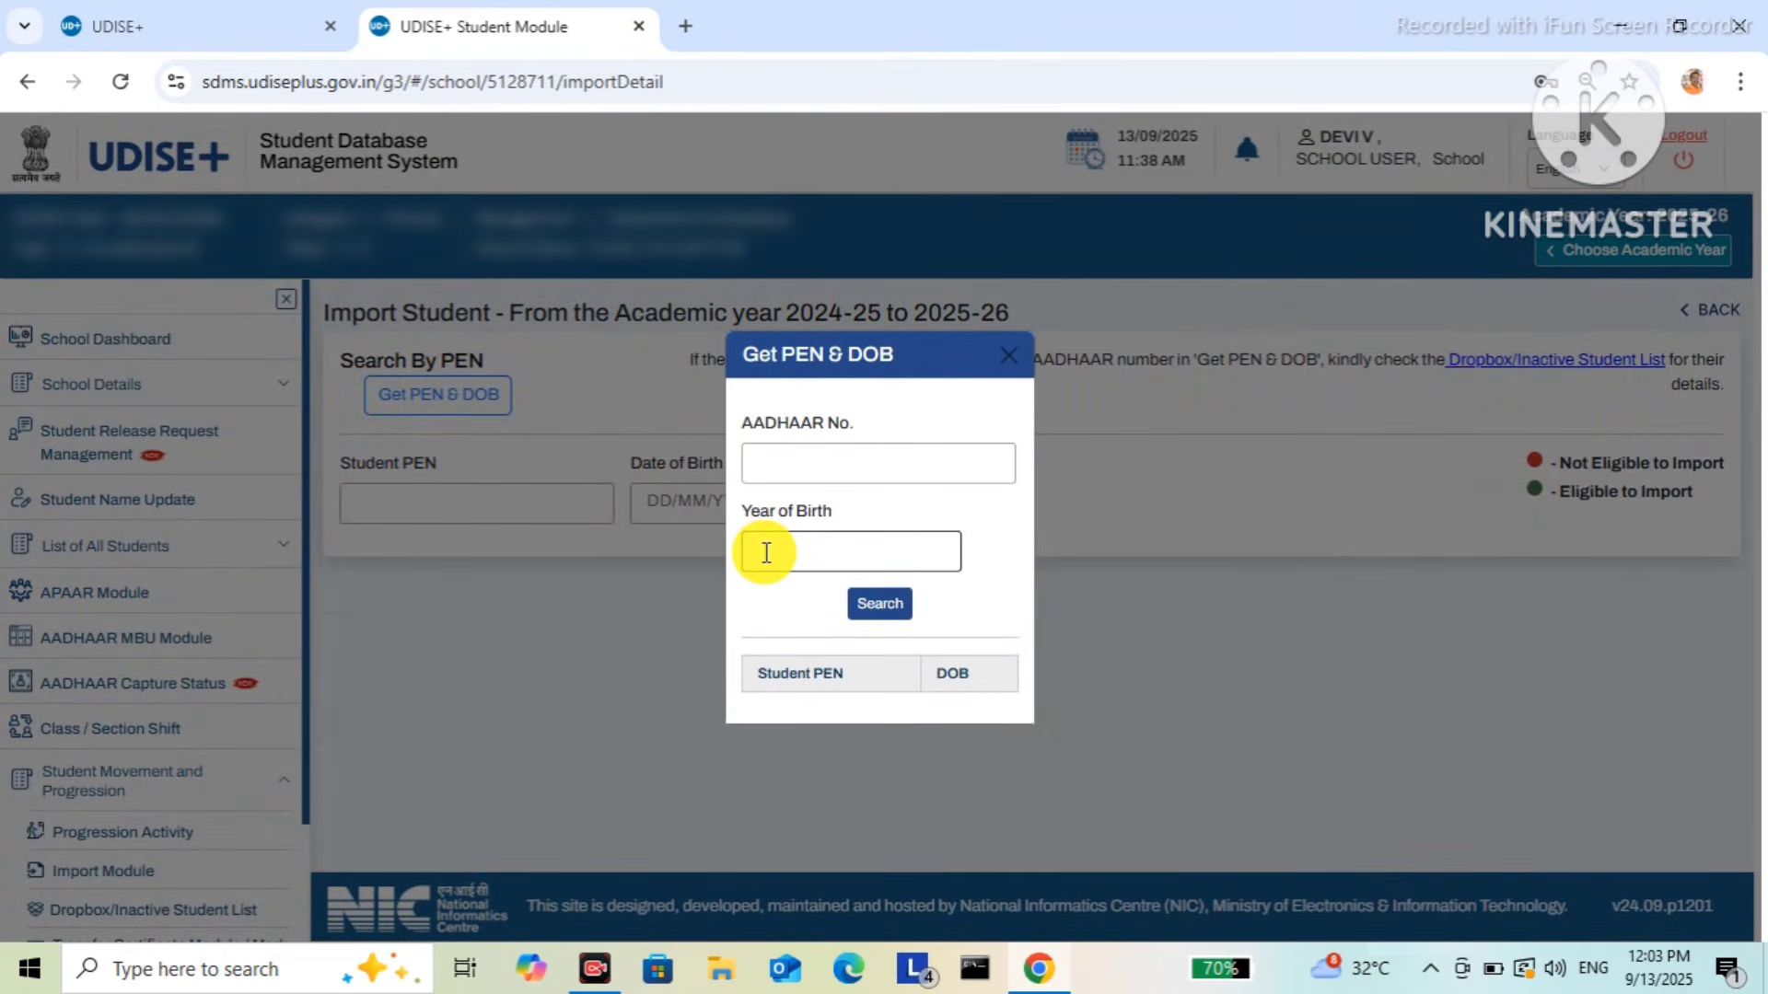
{"action": "left_click", "coordinate": [778, 470]}
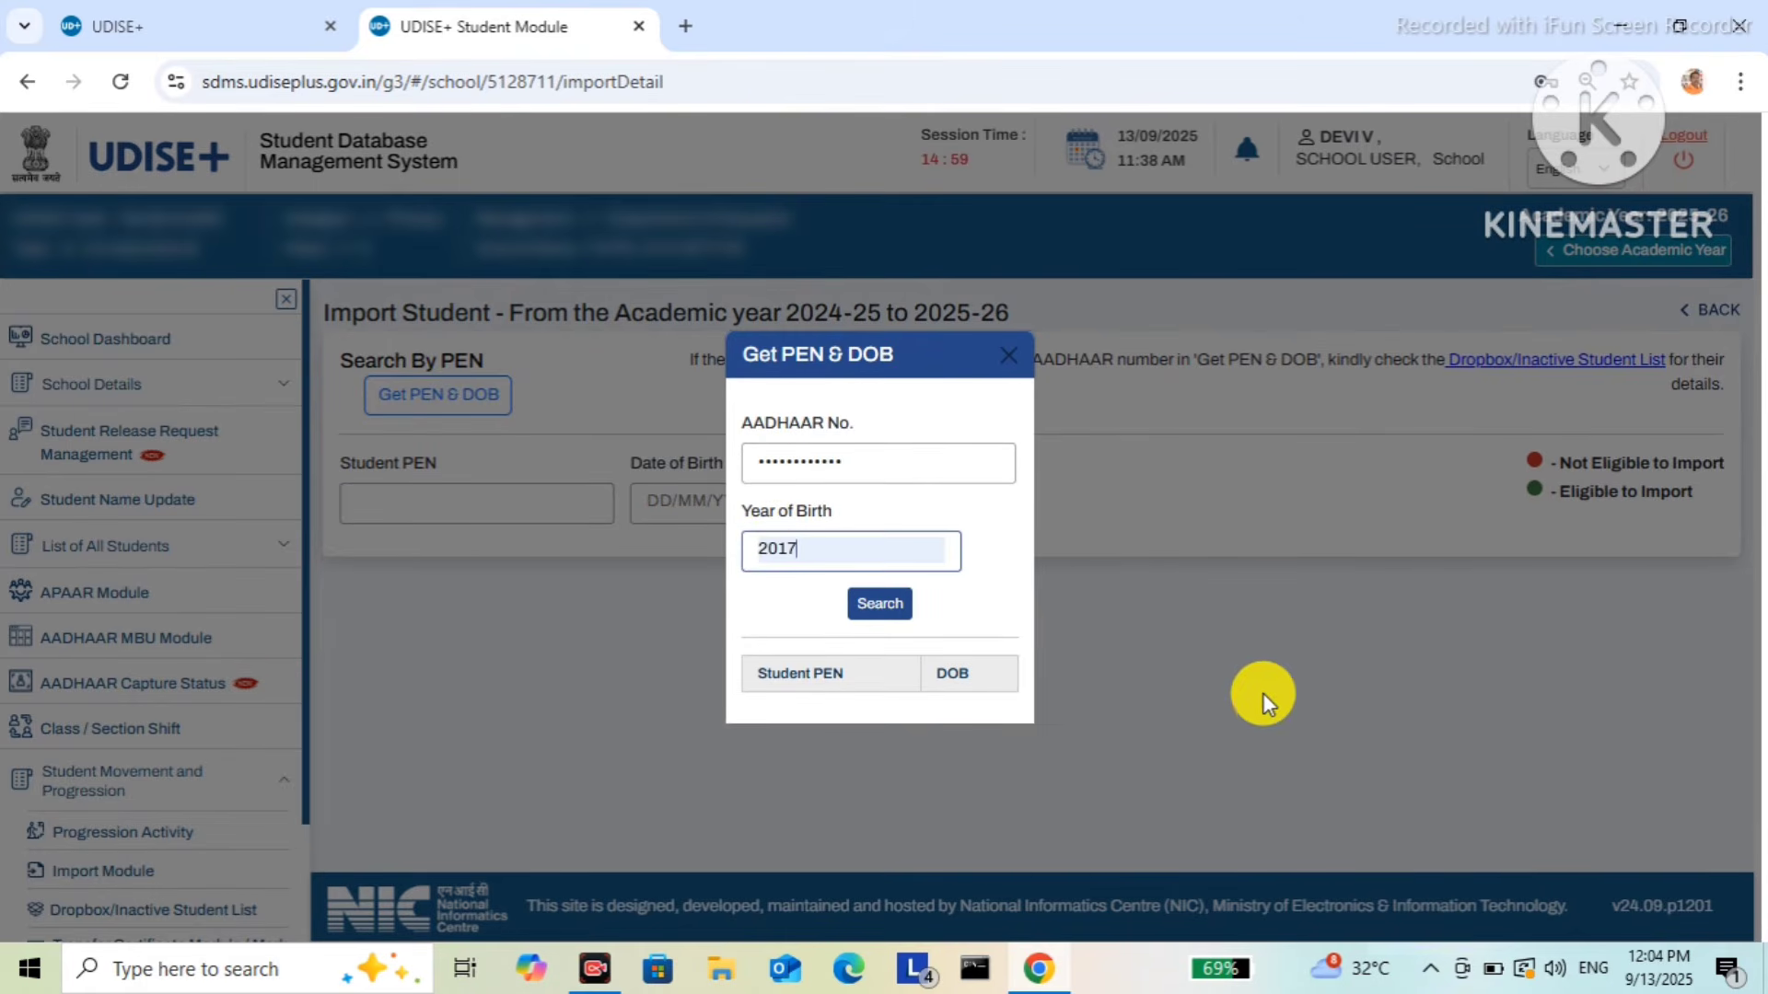
{"action": "left_click", "coordinate": [889, 613]}
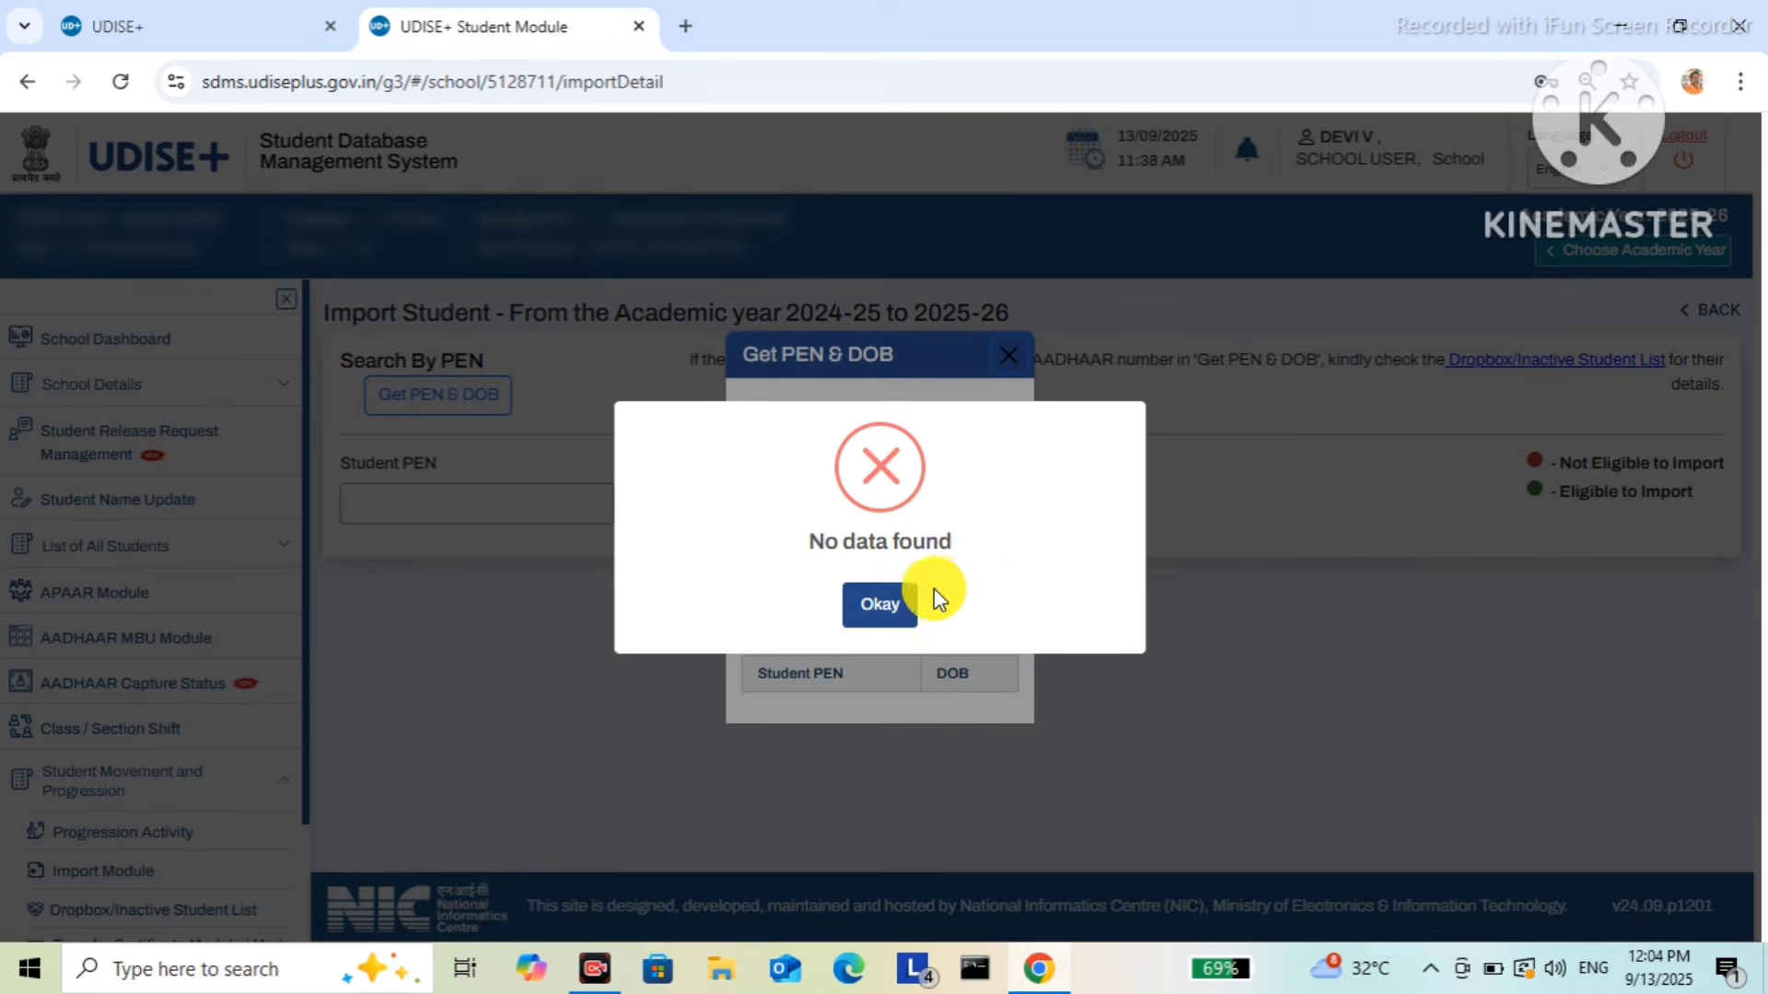
{"action": "left_click", "coordinate": [884, 606]}
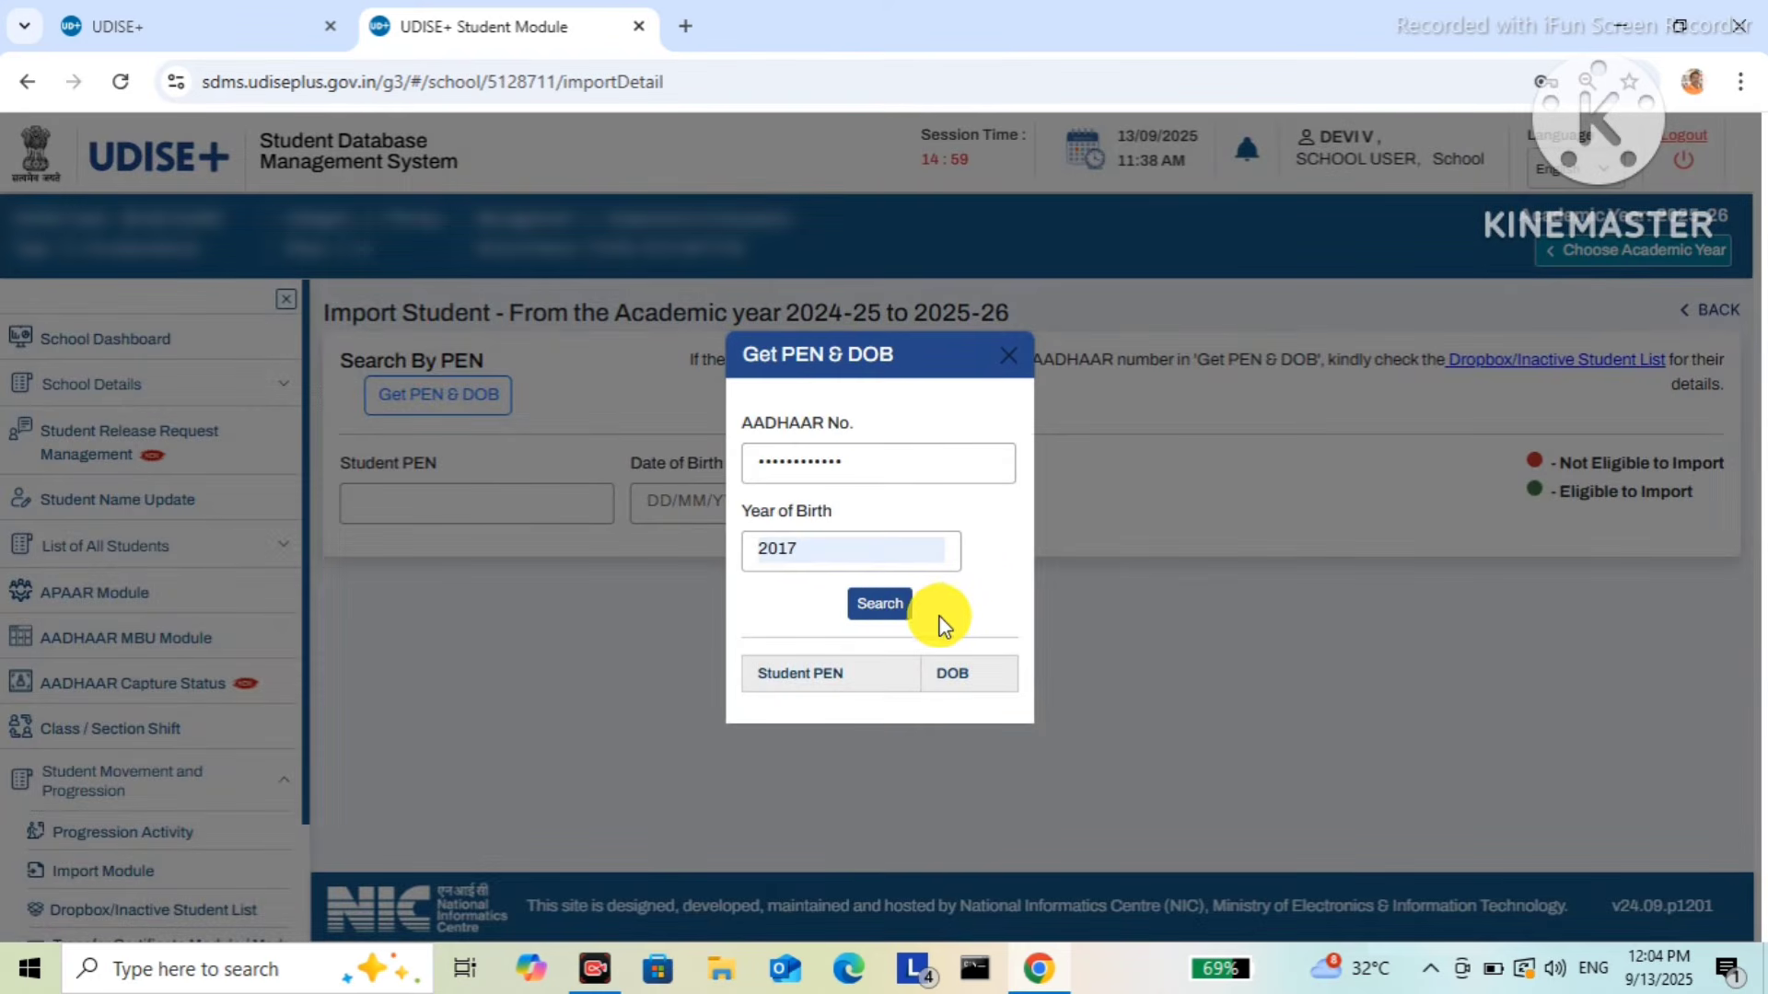
{"action": "left_click", "coordinate": [1013, 362]}
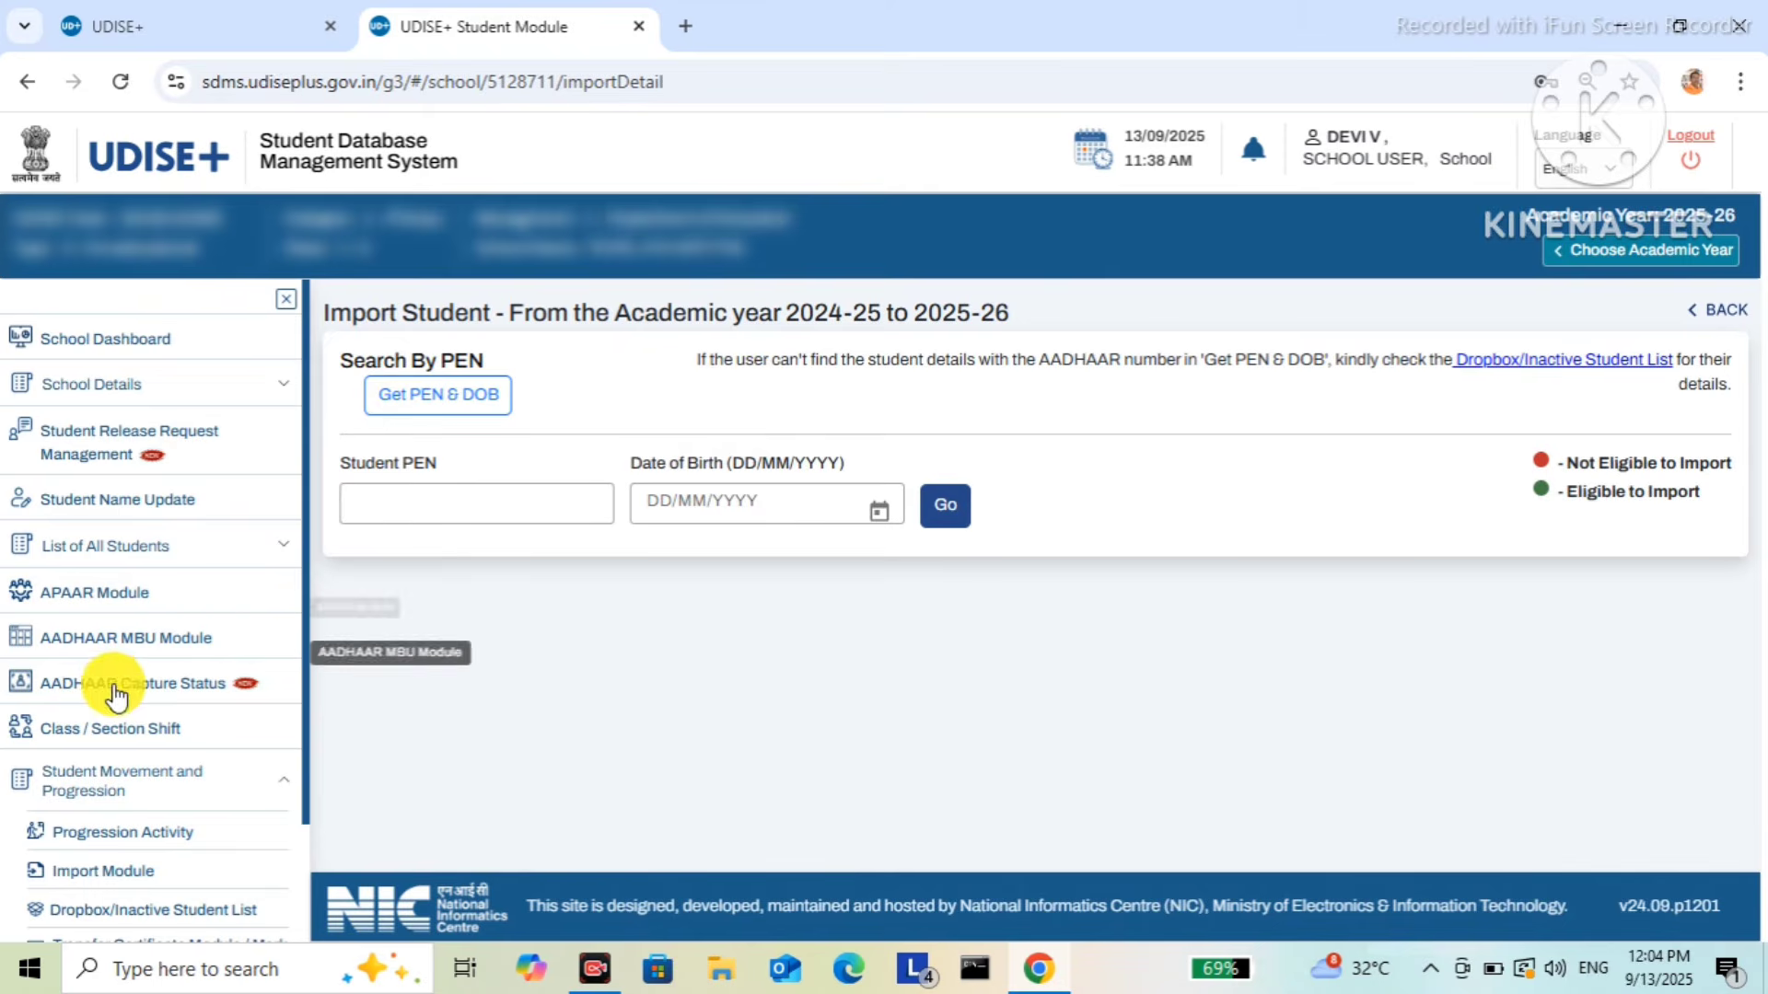
- Open the Dropbox/Inactive Student List from the Import Module and set the search state to TAMILNADU
{"action": "left_click", "coordinate": [122, 872]}
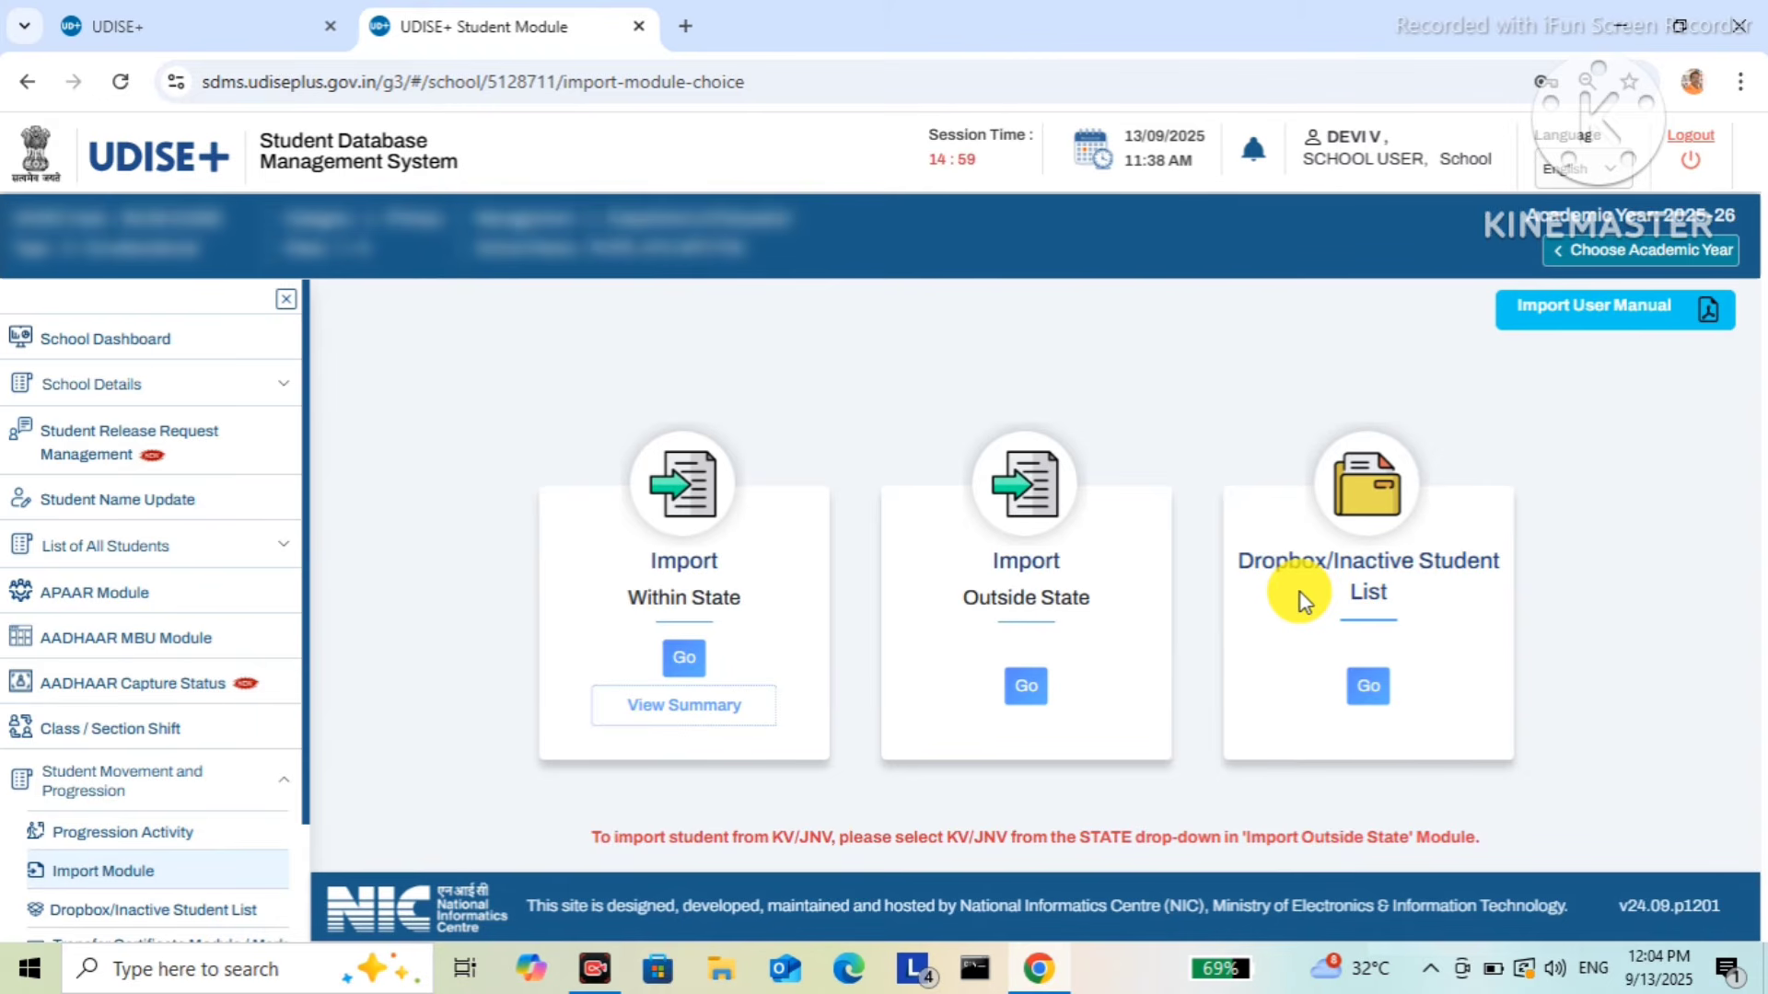
{"action": "left_click", "coordinate": [1368, 690]}
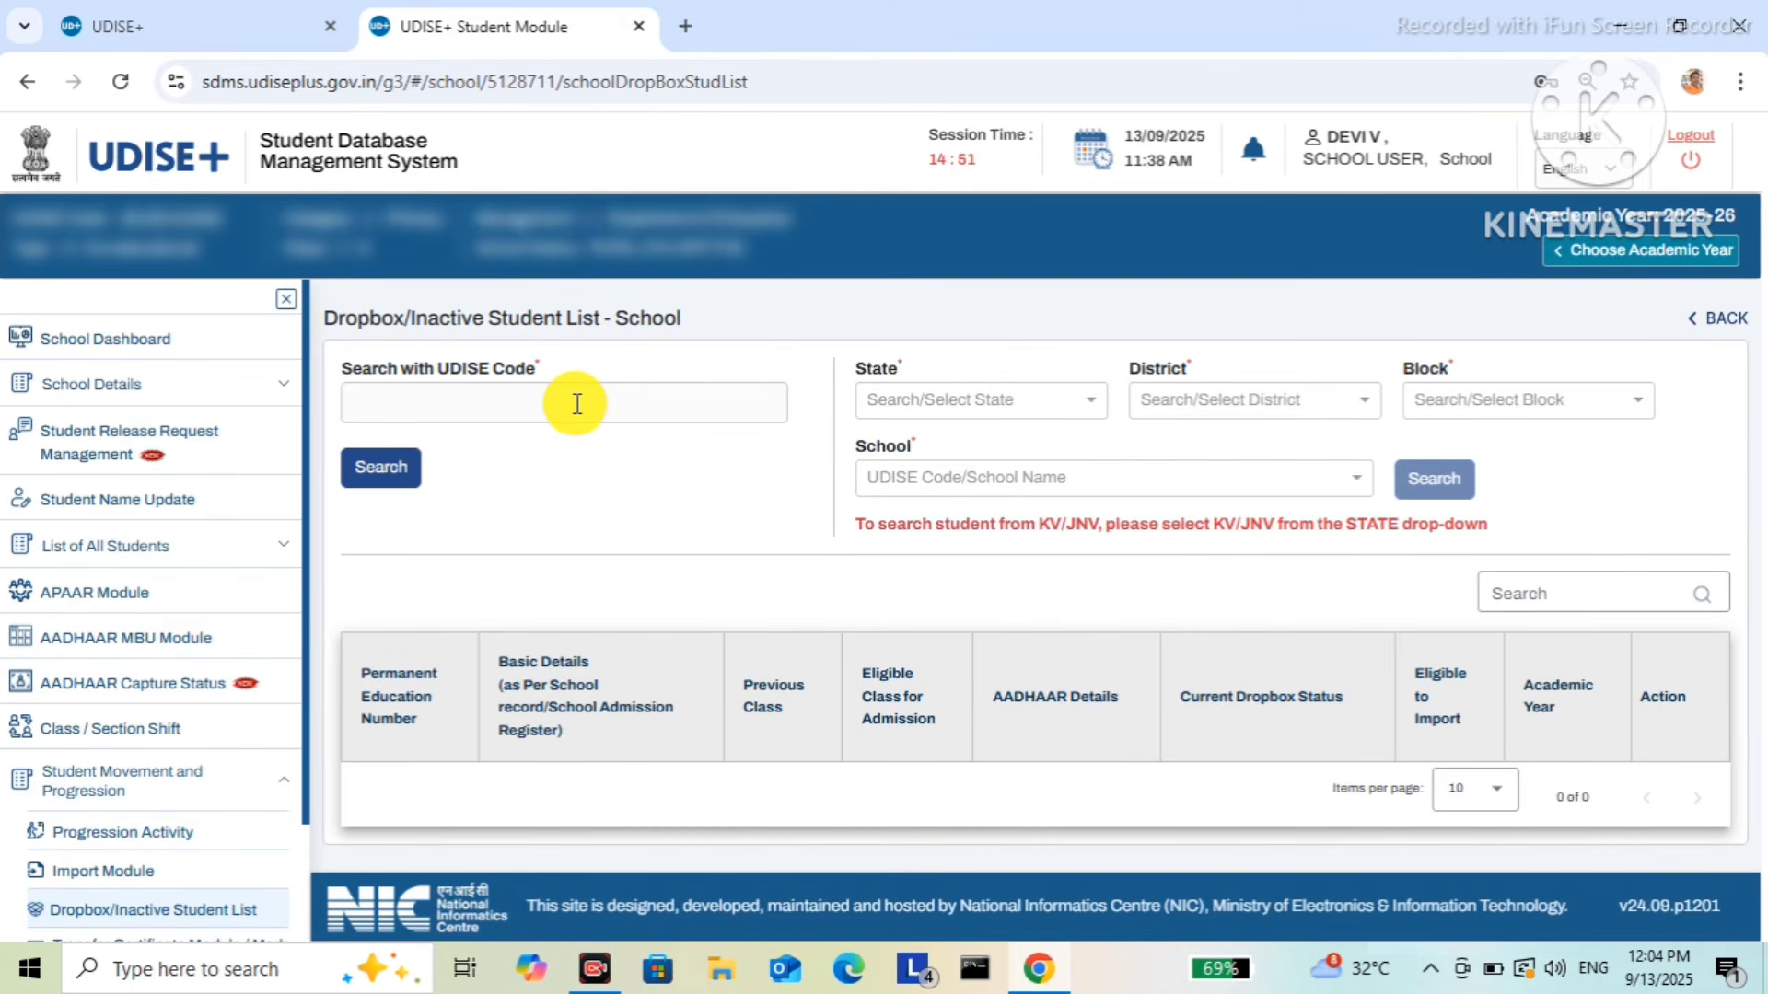
{"action": "left_click", "coordinate": [1024, 405]}
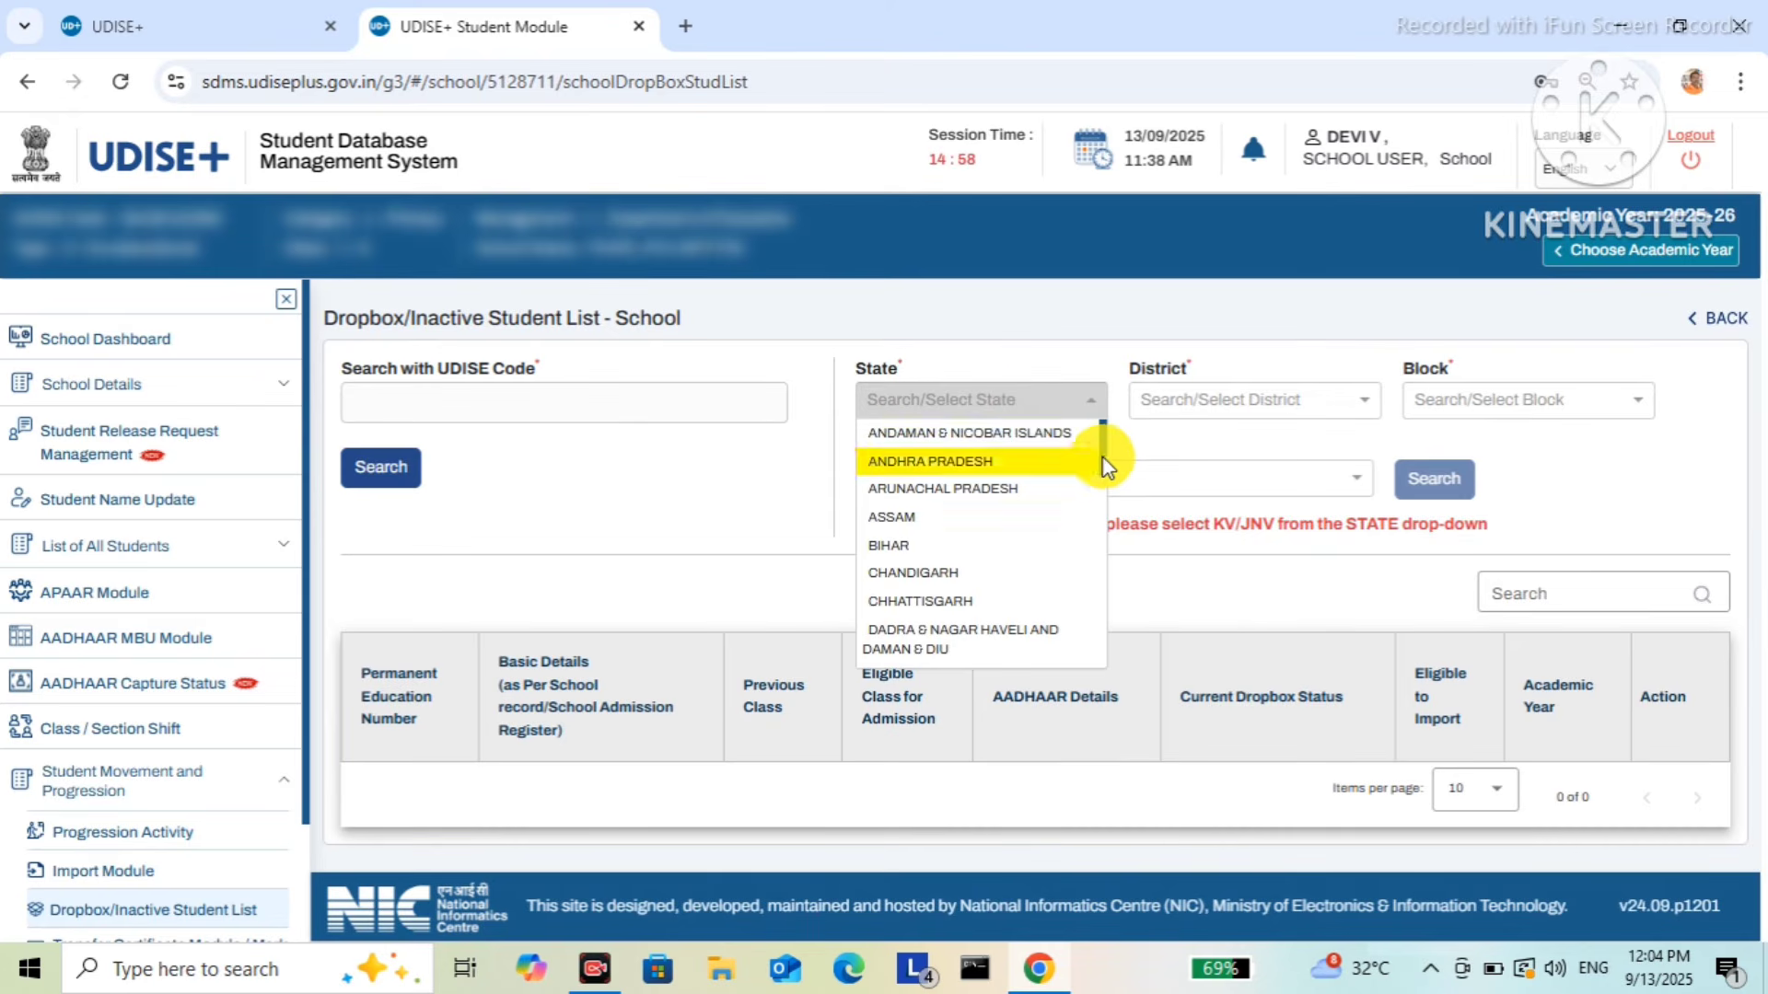
{"action": "left_click_drag", "start_coordinate": [1099, 458], "coordinate": [1085, 621]}
{"action": "scroll", "coordinate": [1077, 626], "scroll_direction": "down", "scroll_amount": 3}
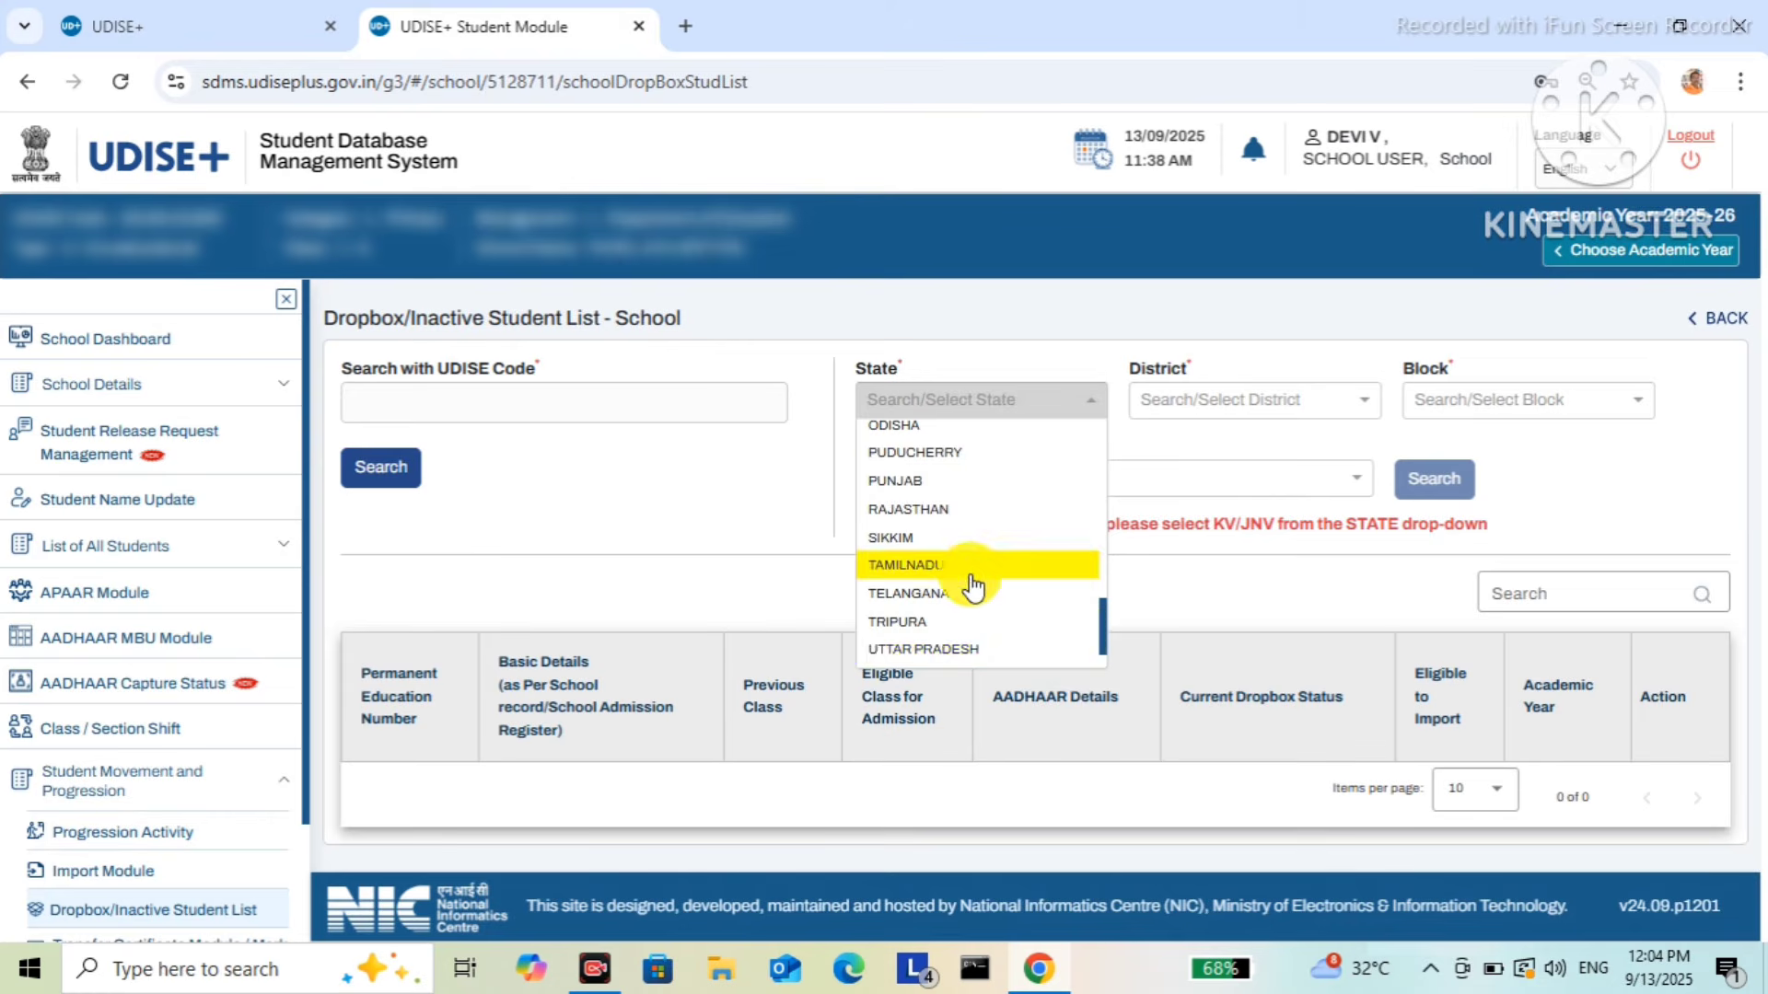
{"action": "left_click", "coordinate": [964, 570]}
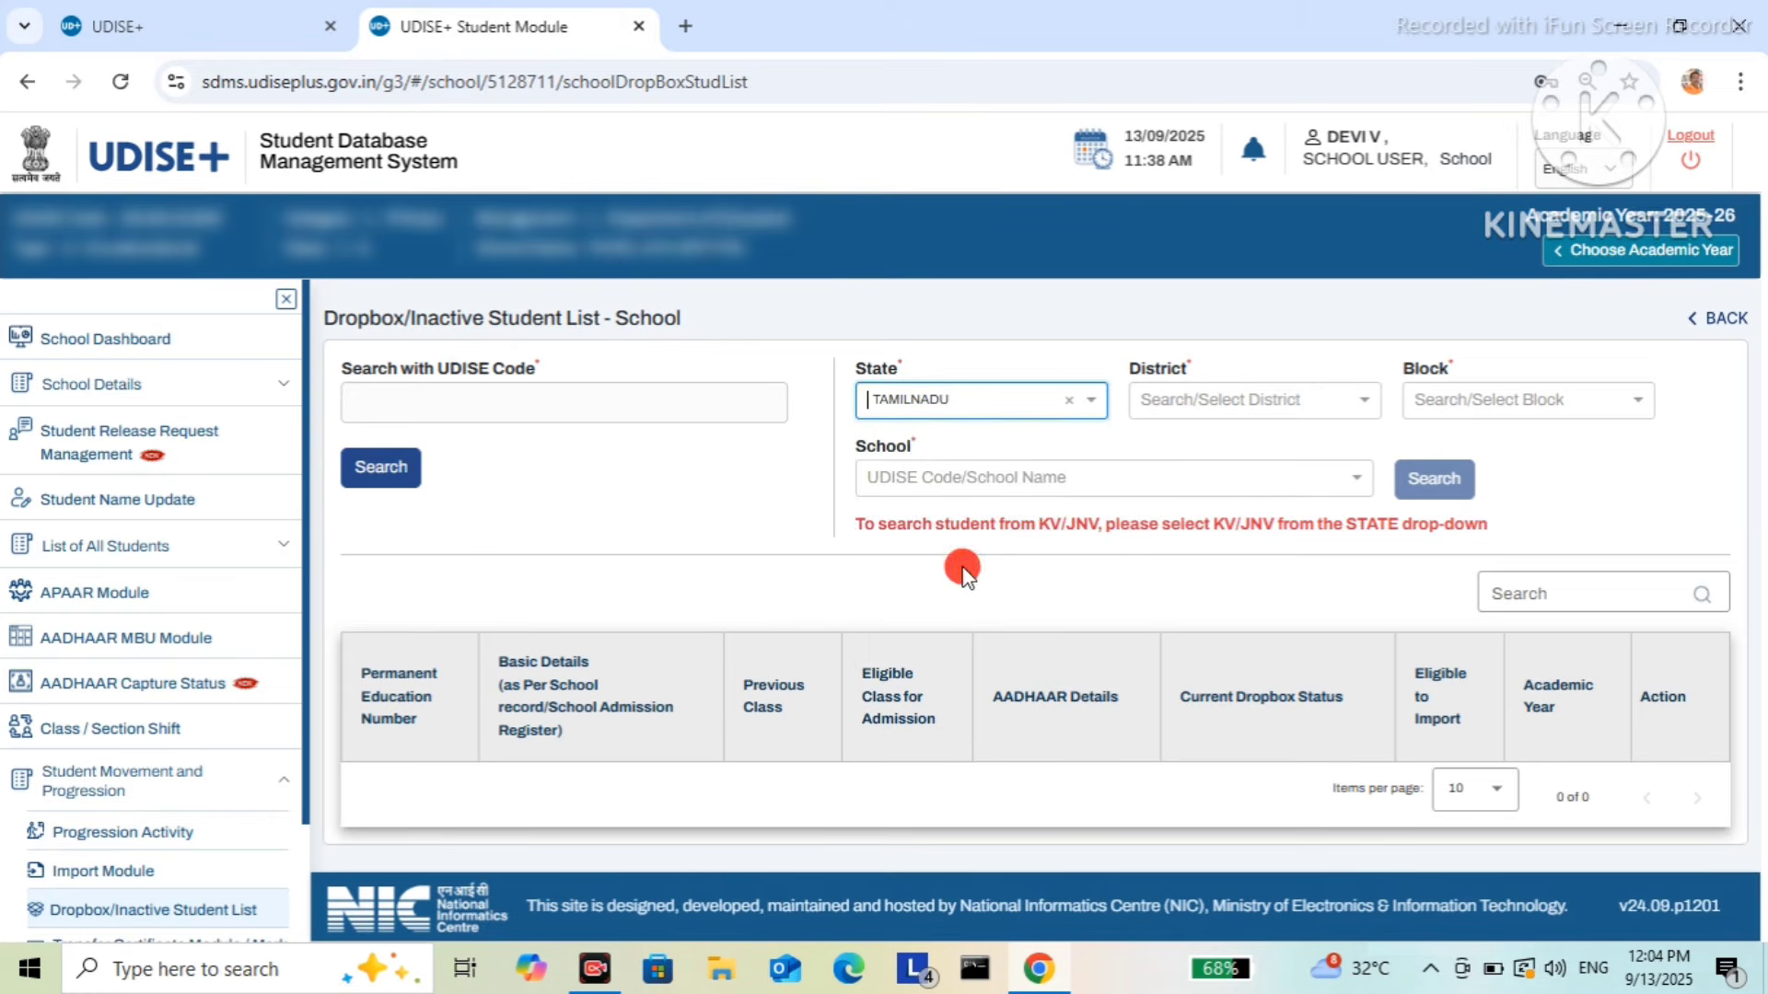
- Set the school search district to TIRUCHIRAPPALLI and the block to TRICHY-URBAN
{"action": "left_click", "coordinate": [1197, 402]}
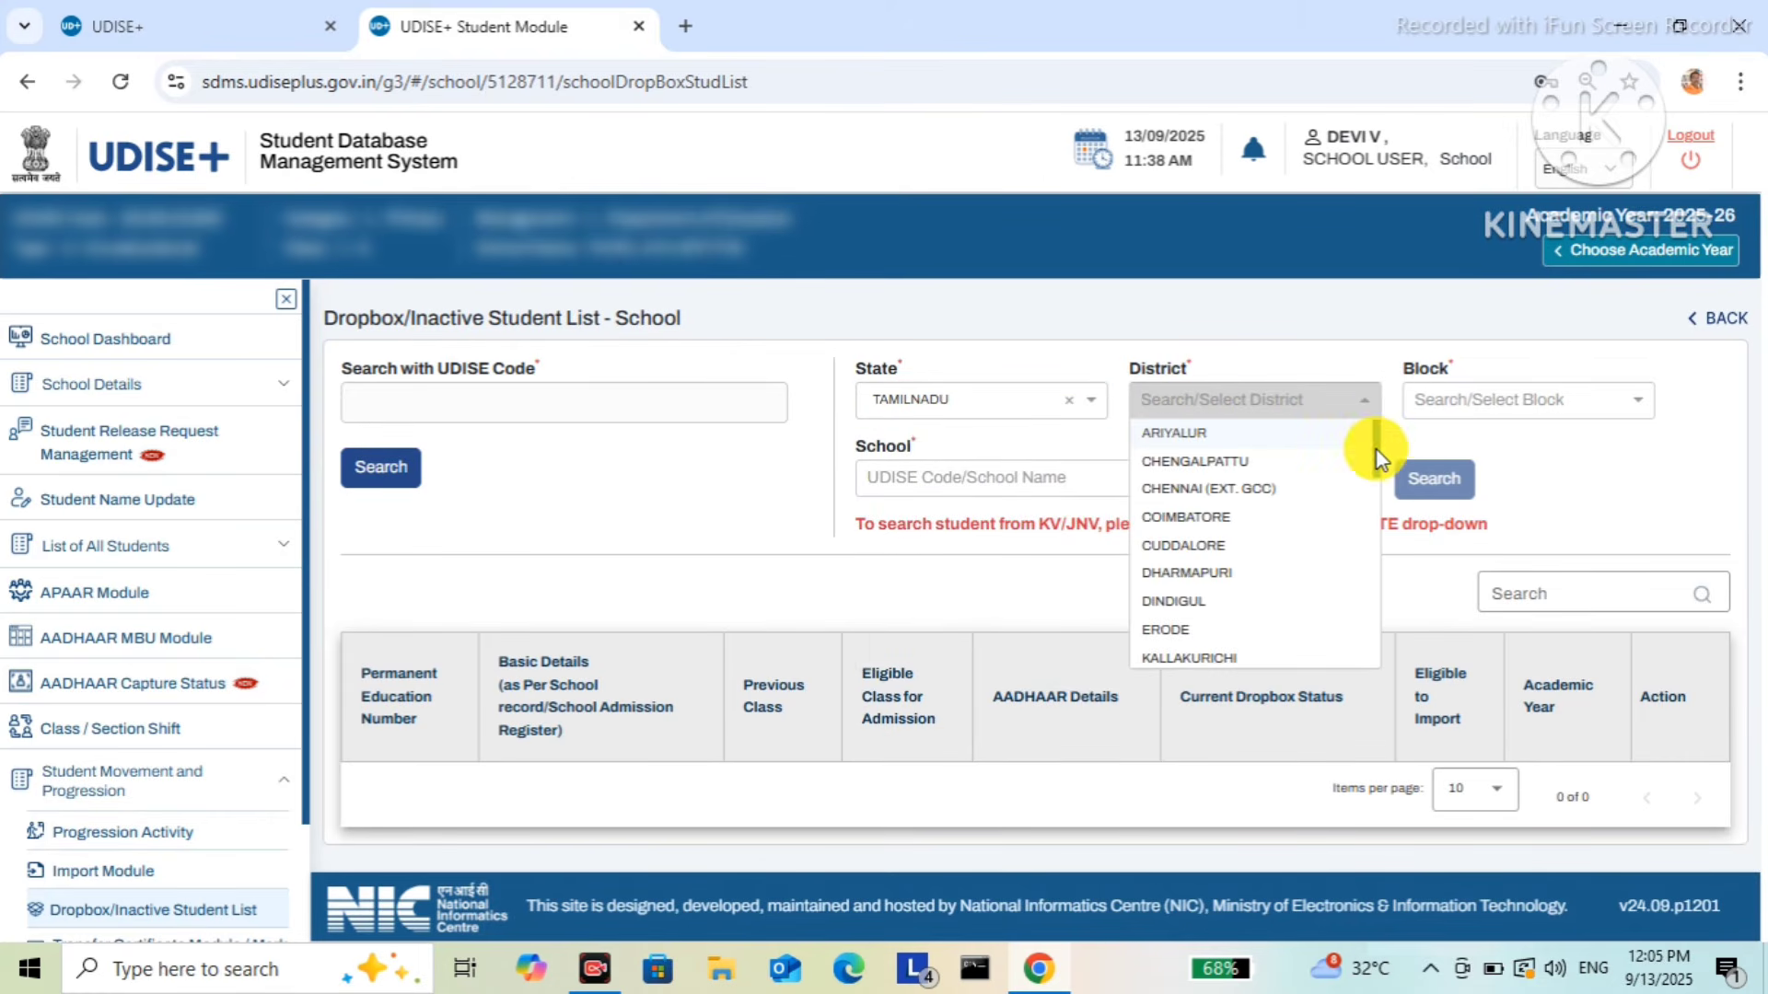
{"action": "left_click_drag", "start_coordinate": [1377, 450], "coordinate": [1349, 553]}
{"action": "scroll", "coordinate": [1344, 571], "scroll_direction": "down", "scroll_amount": 3}
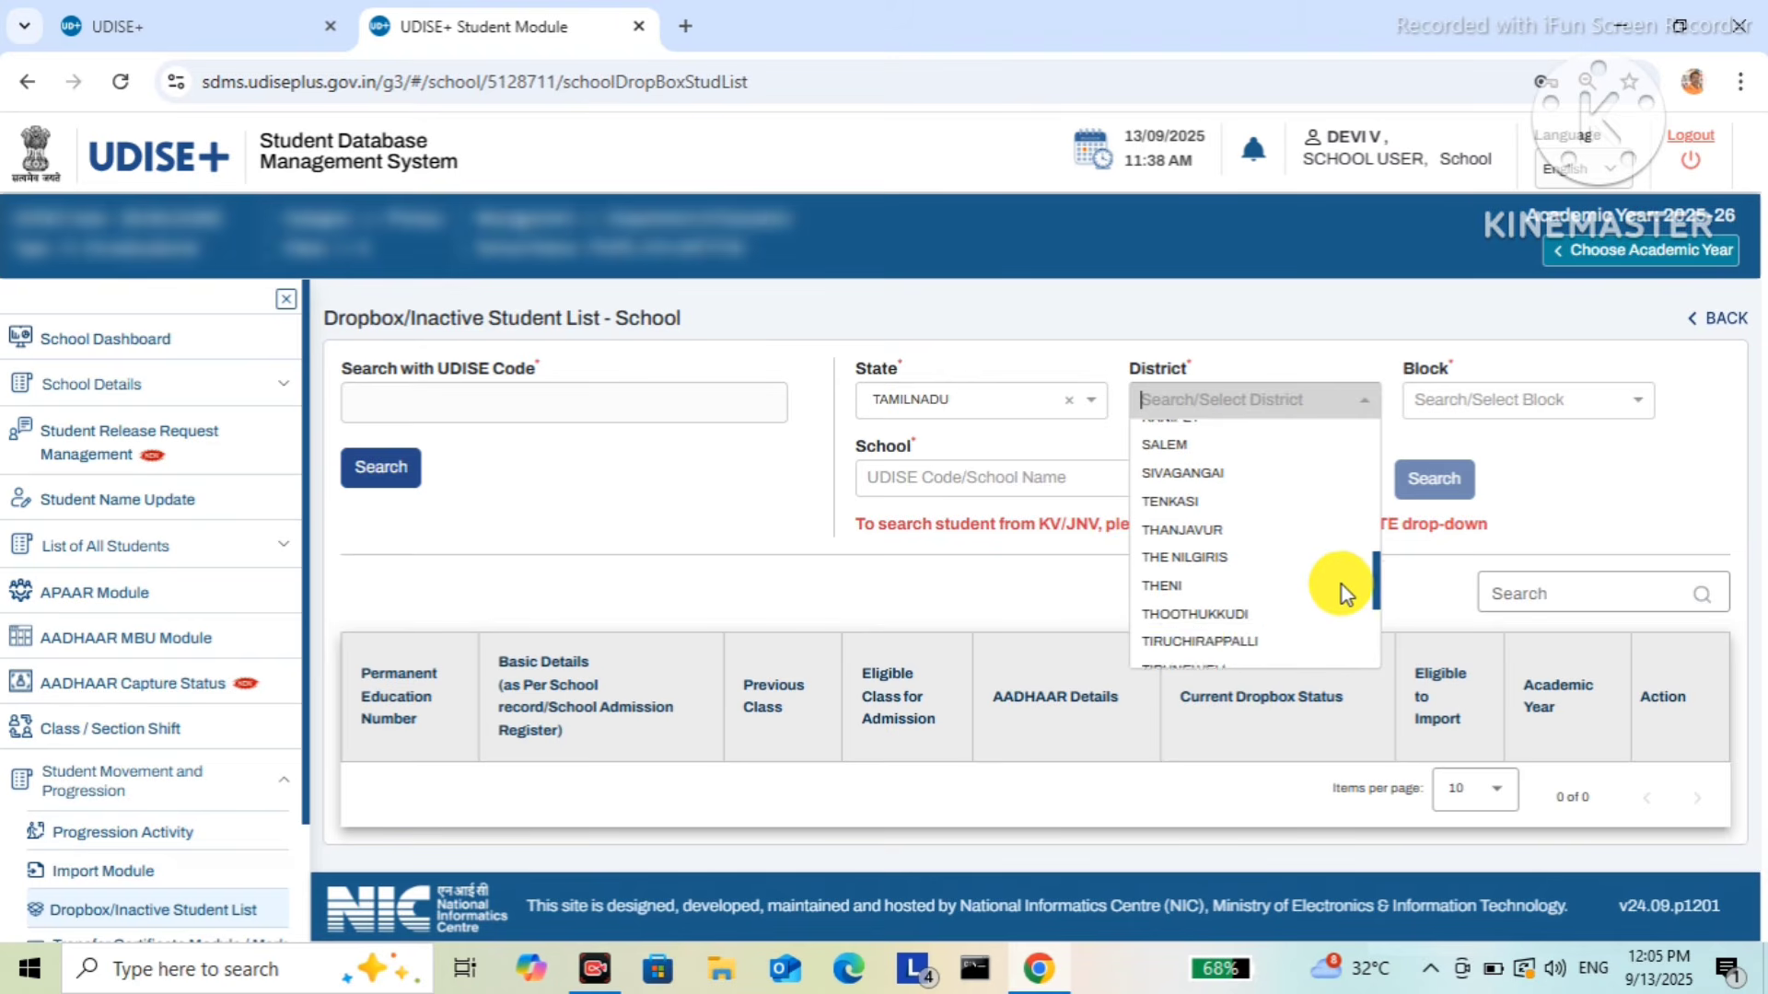
{"action": "left_click", "coordinate": [1232, 637]}
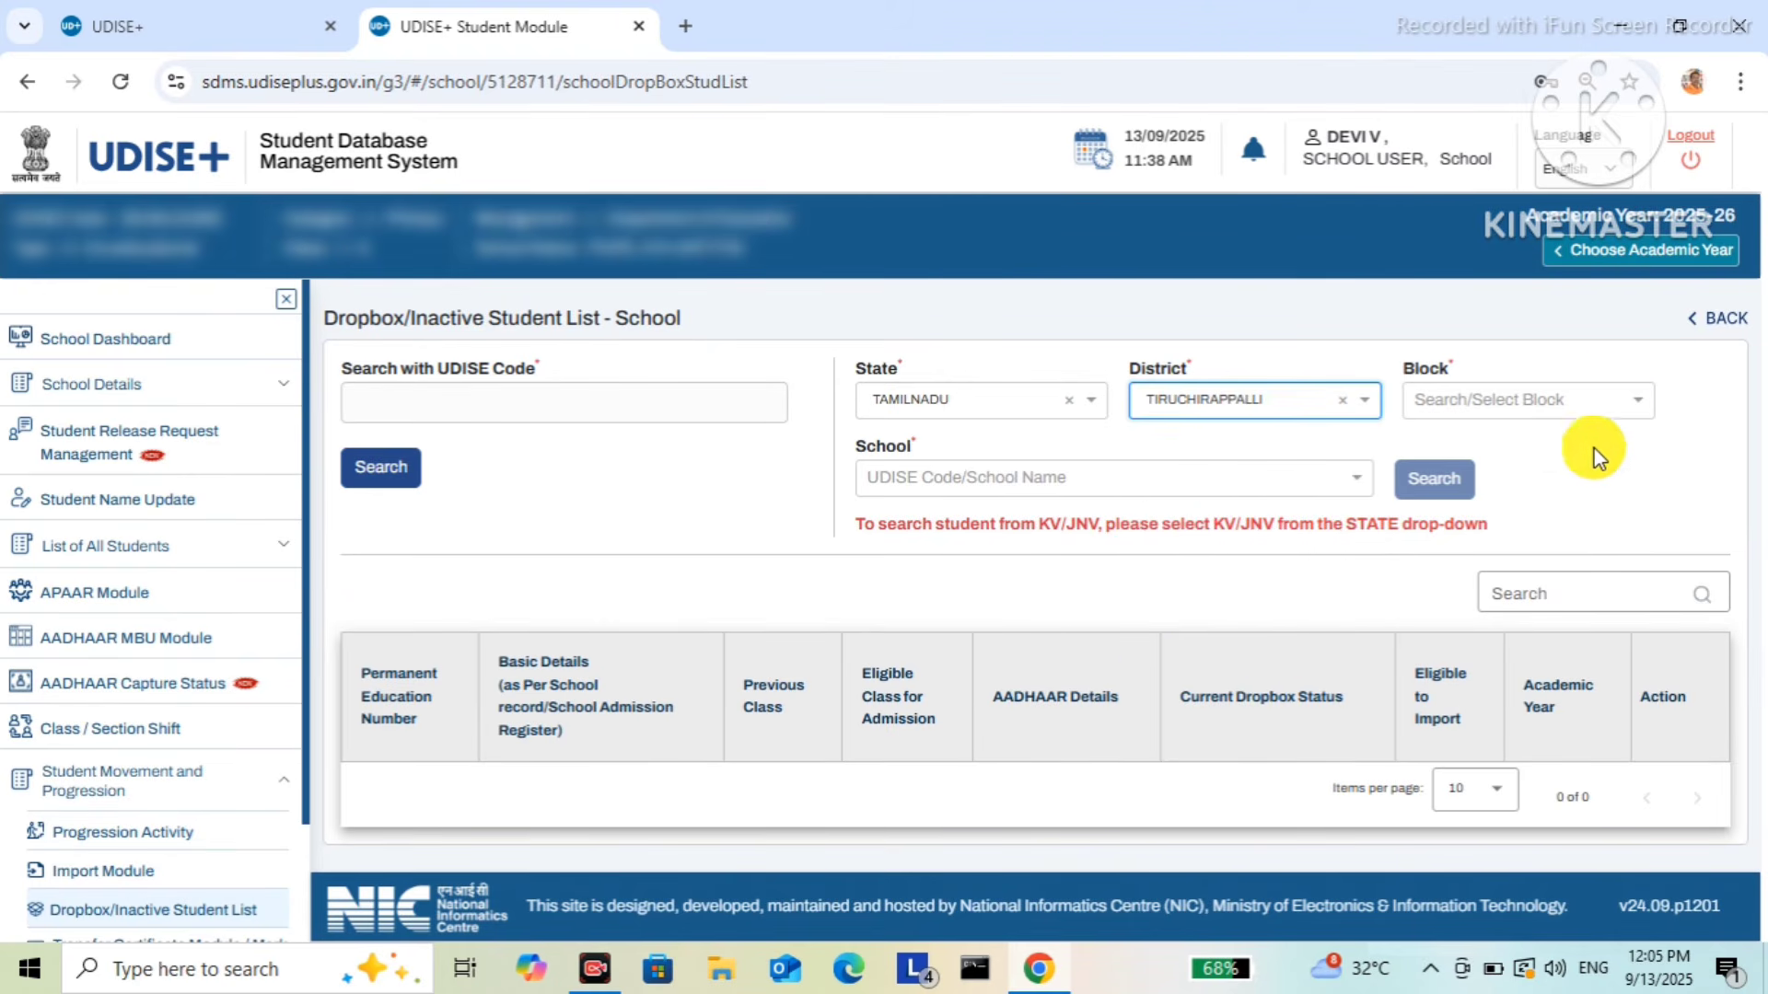
{"action": "left_click", "coordinate": [1572, 396]}
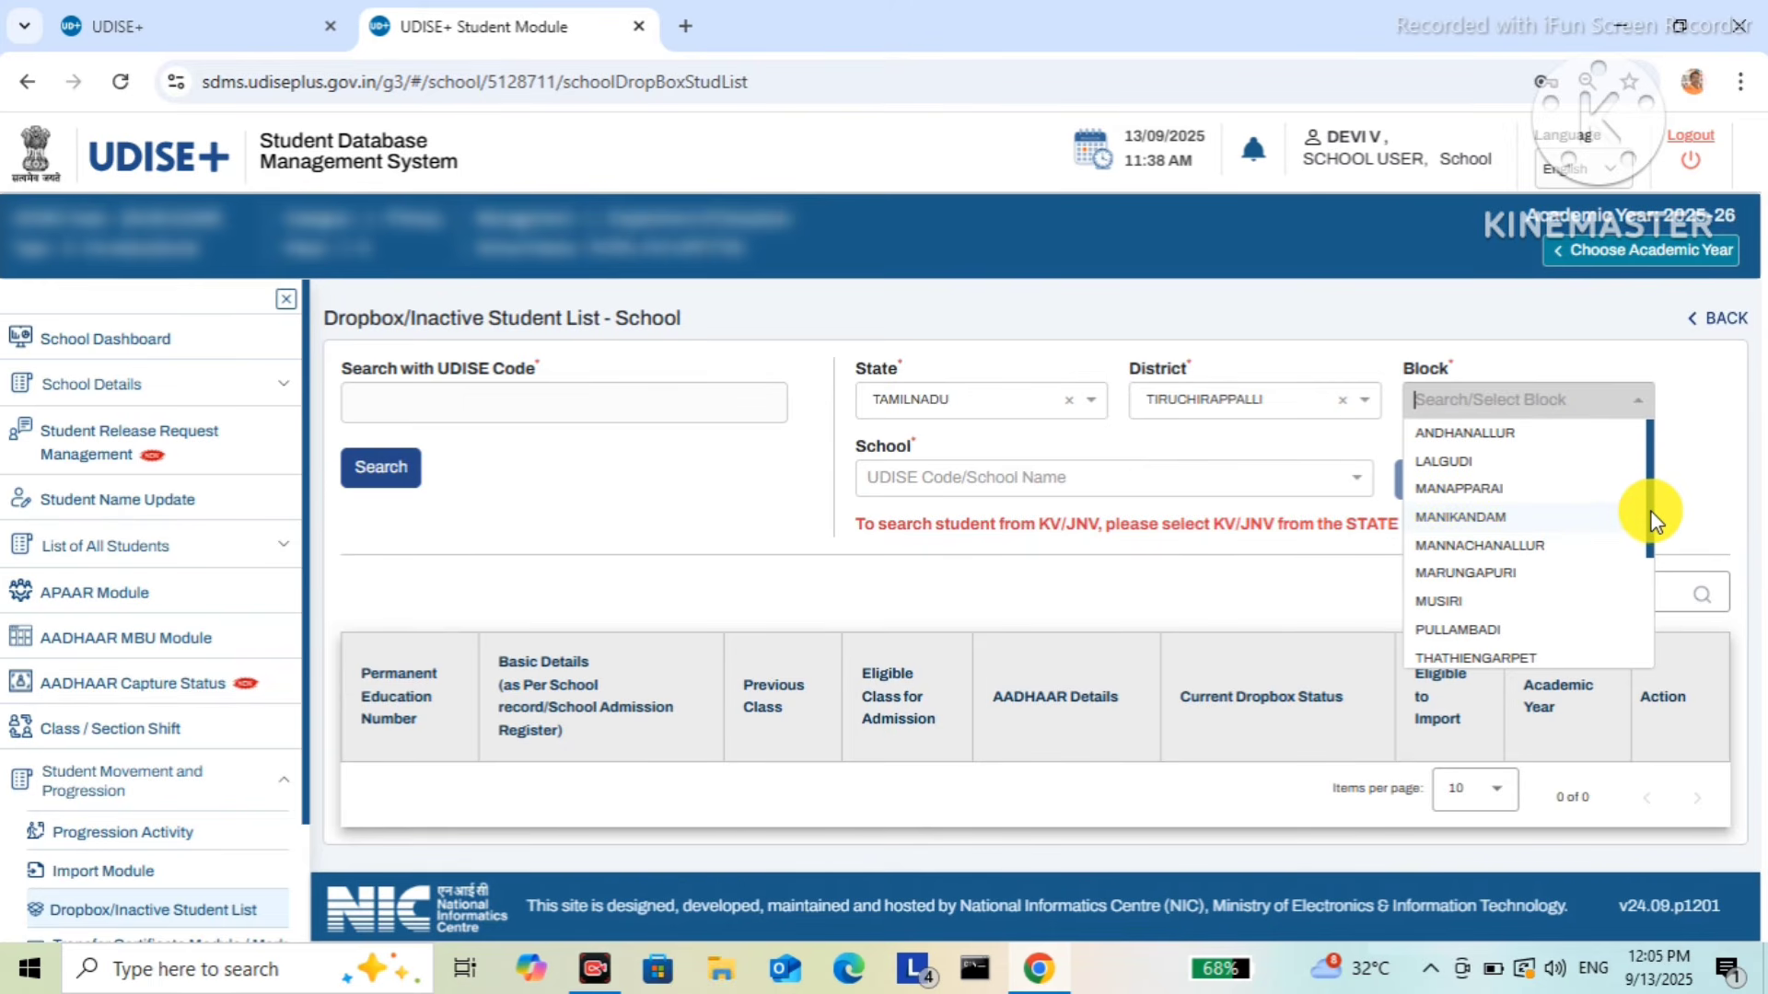
{"action": "left_click_drag", "start_coordinate": [1650, 510], "coordinate": [1620, 636]}
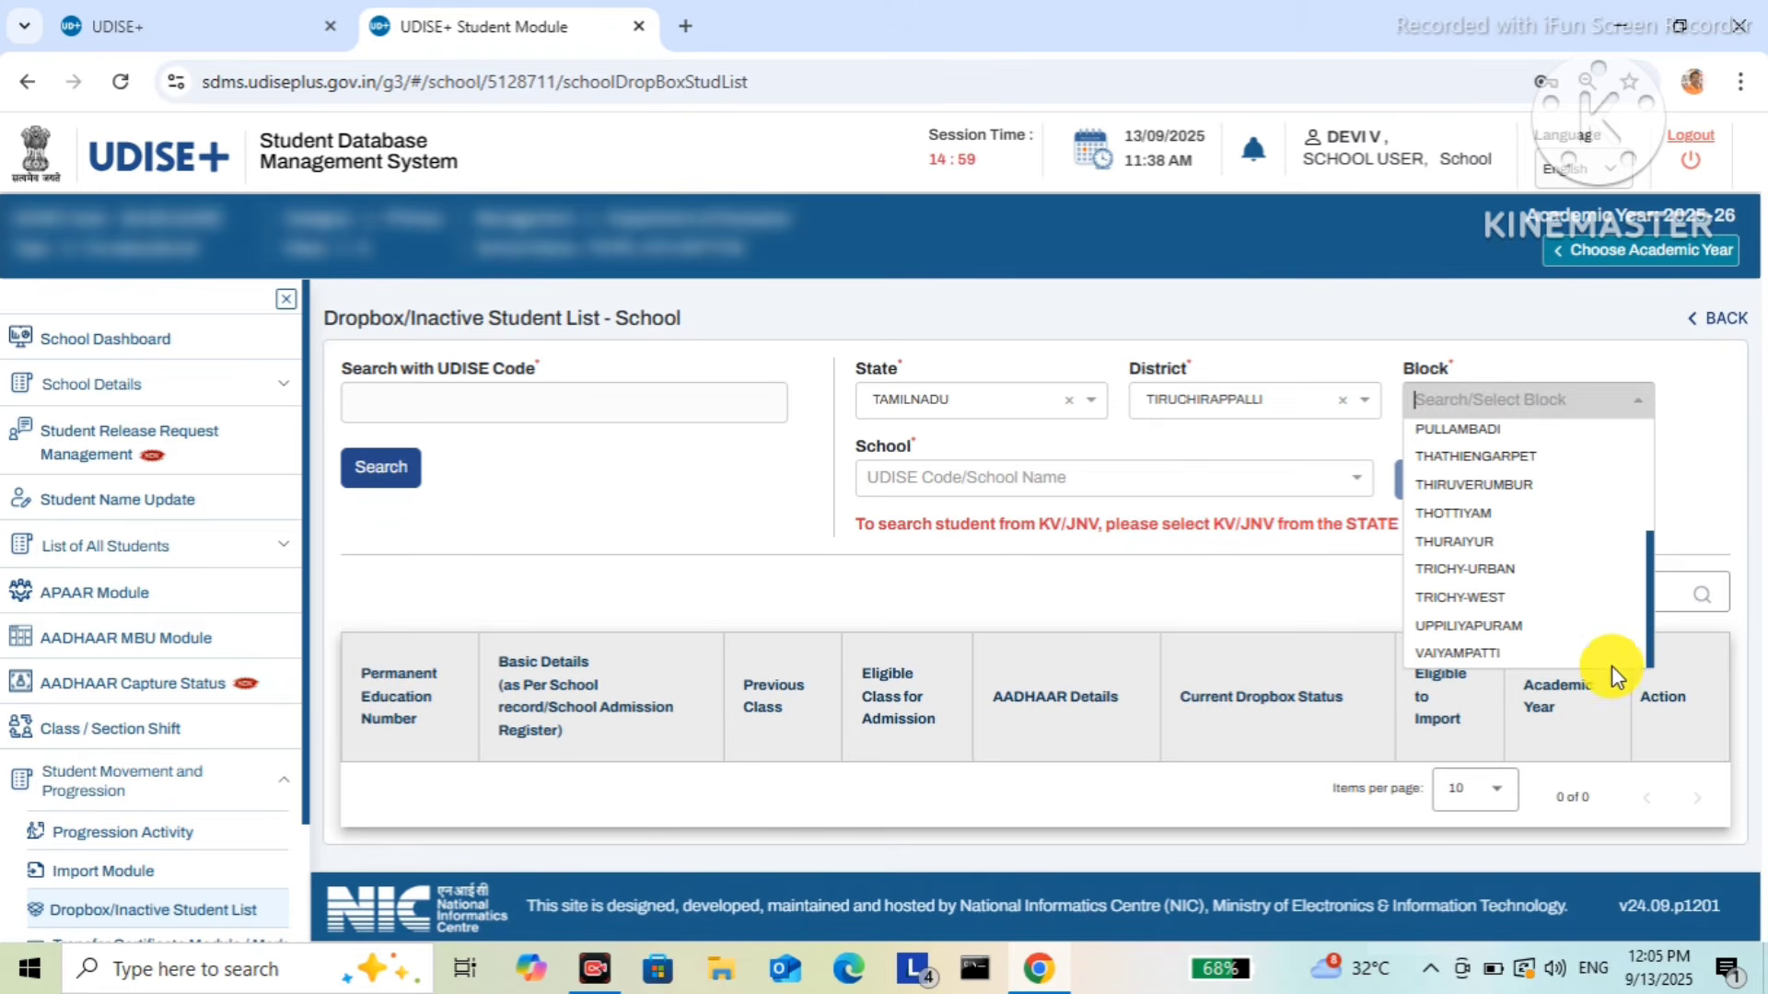
{"action": "left_click", "coordinate": [1460, 568]}
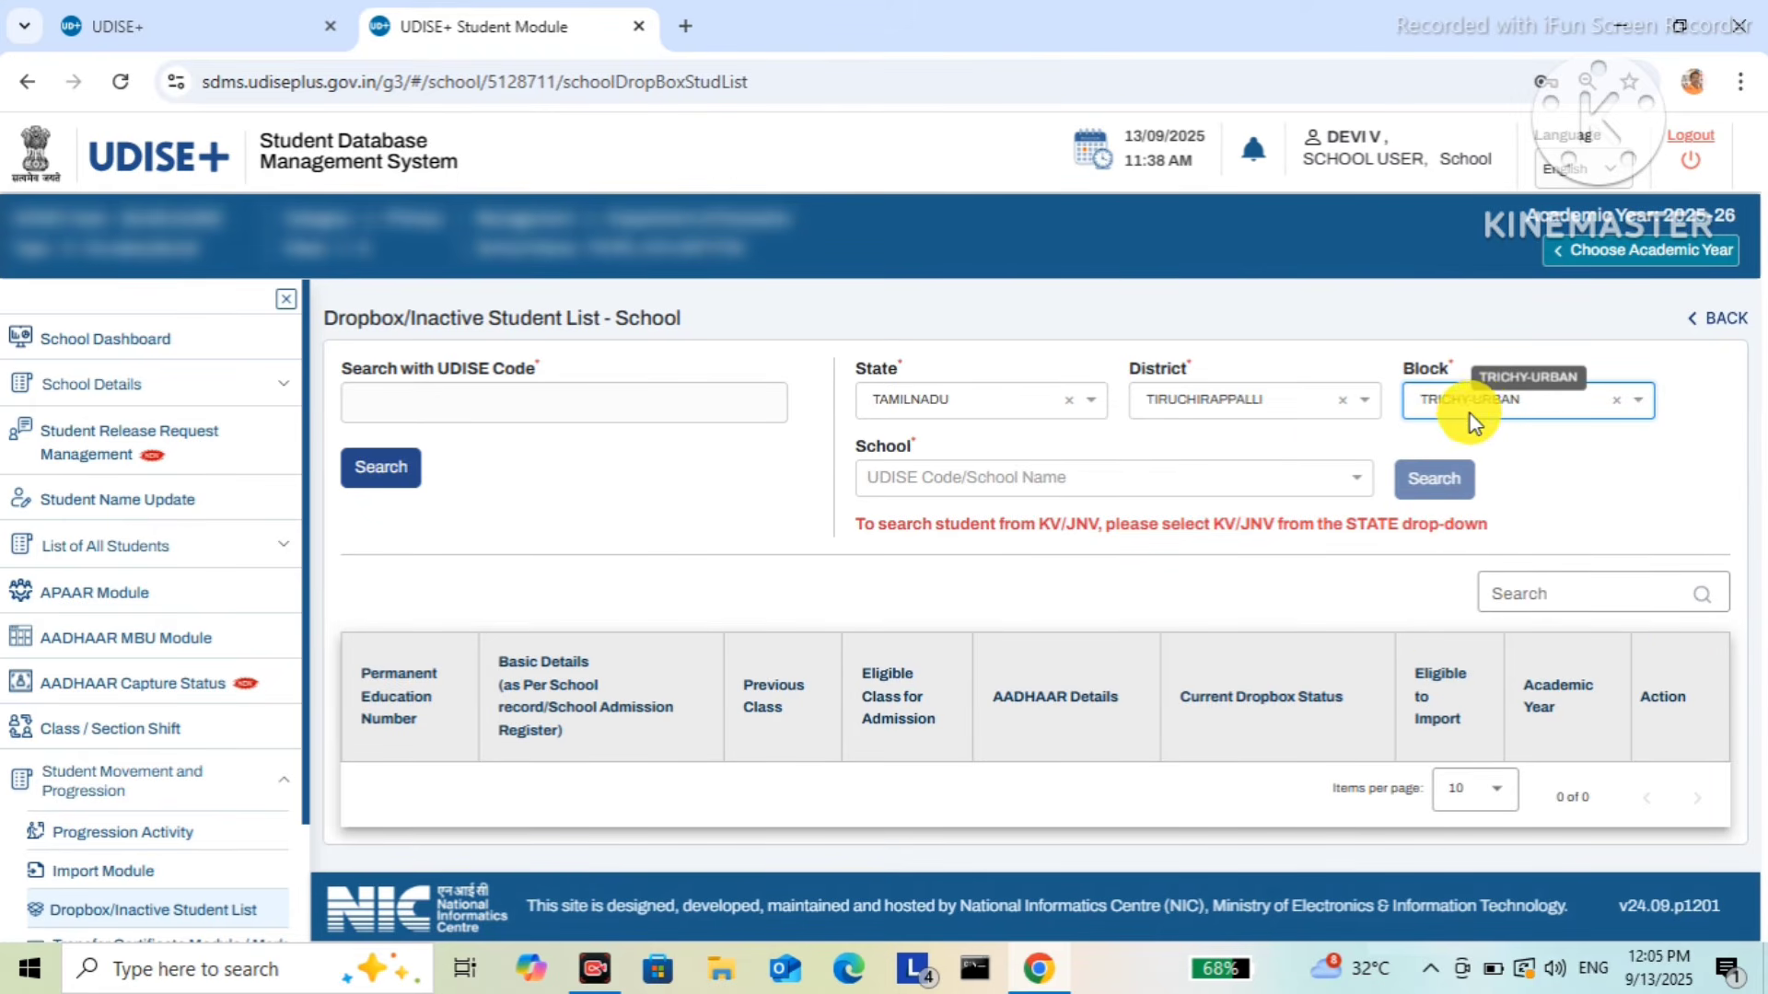
{"action": "left_click", "coordinate": [958, 479]}
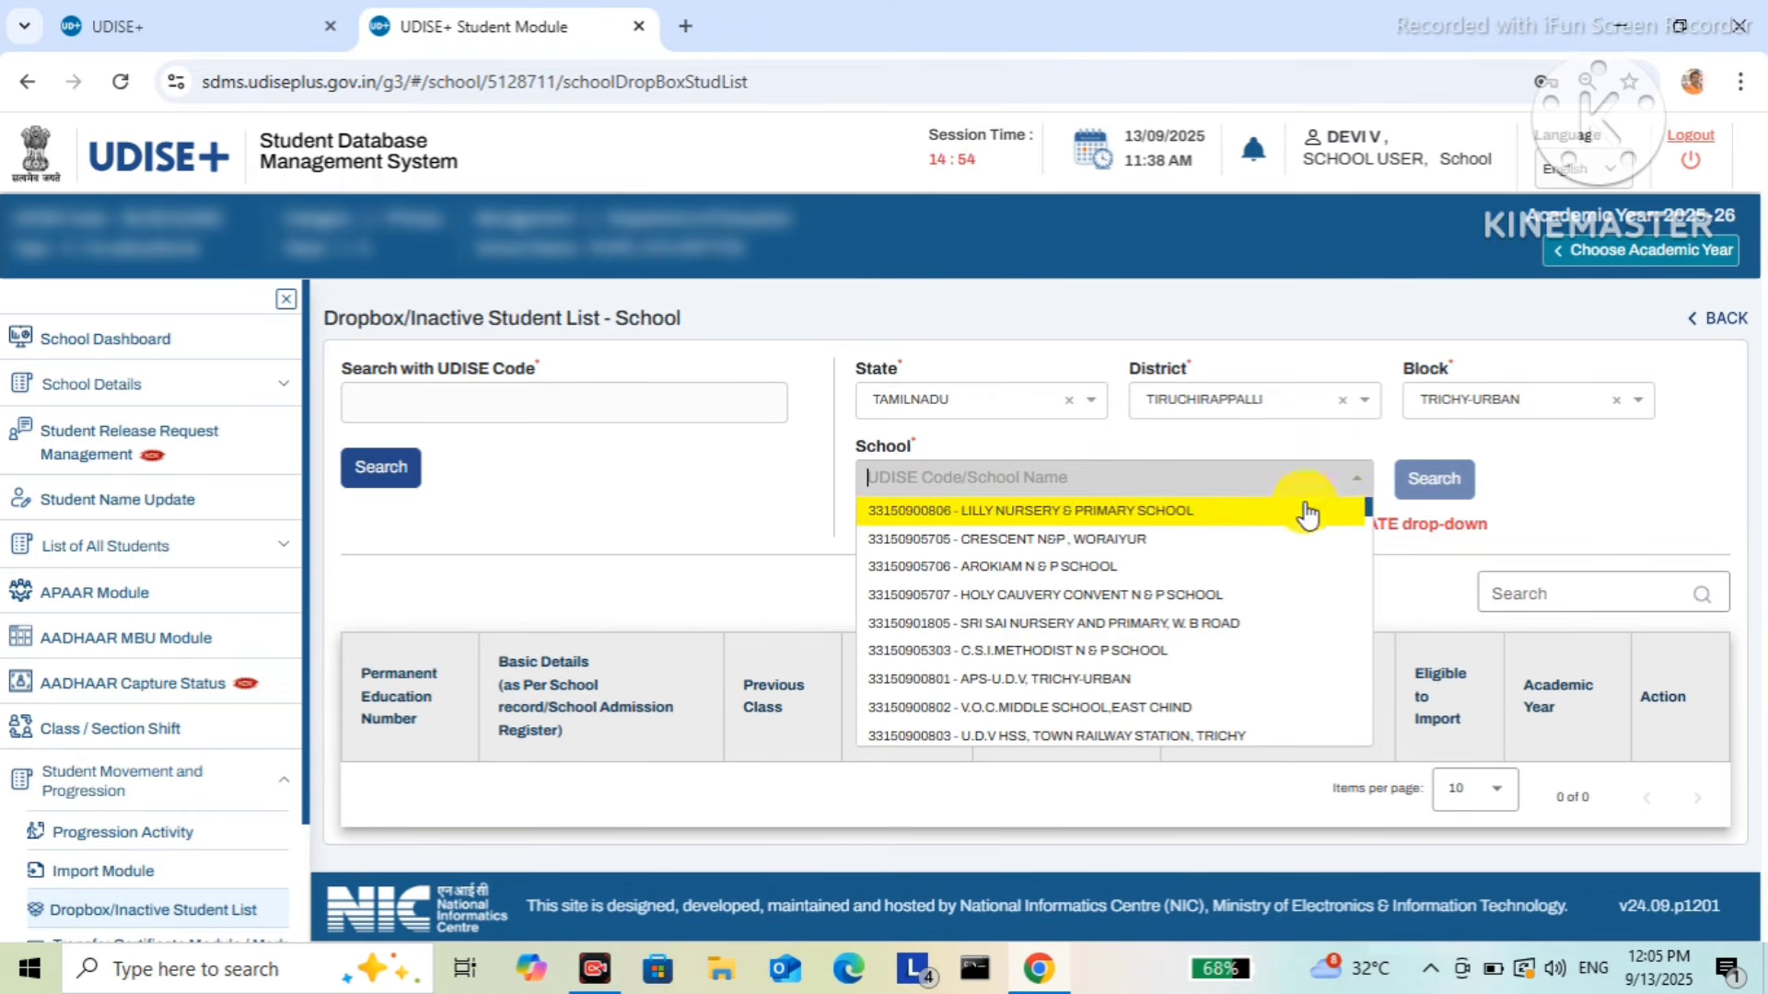
{"action": "scroll", "coordinate": [1093, 682], "scroll_direction": "down", "scroll_amount": 3}
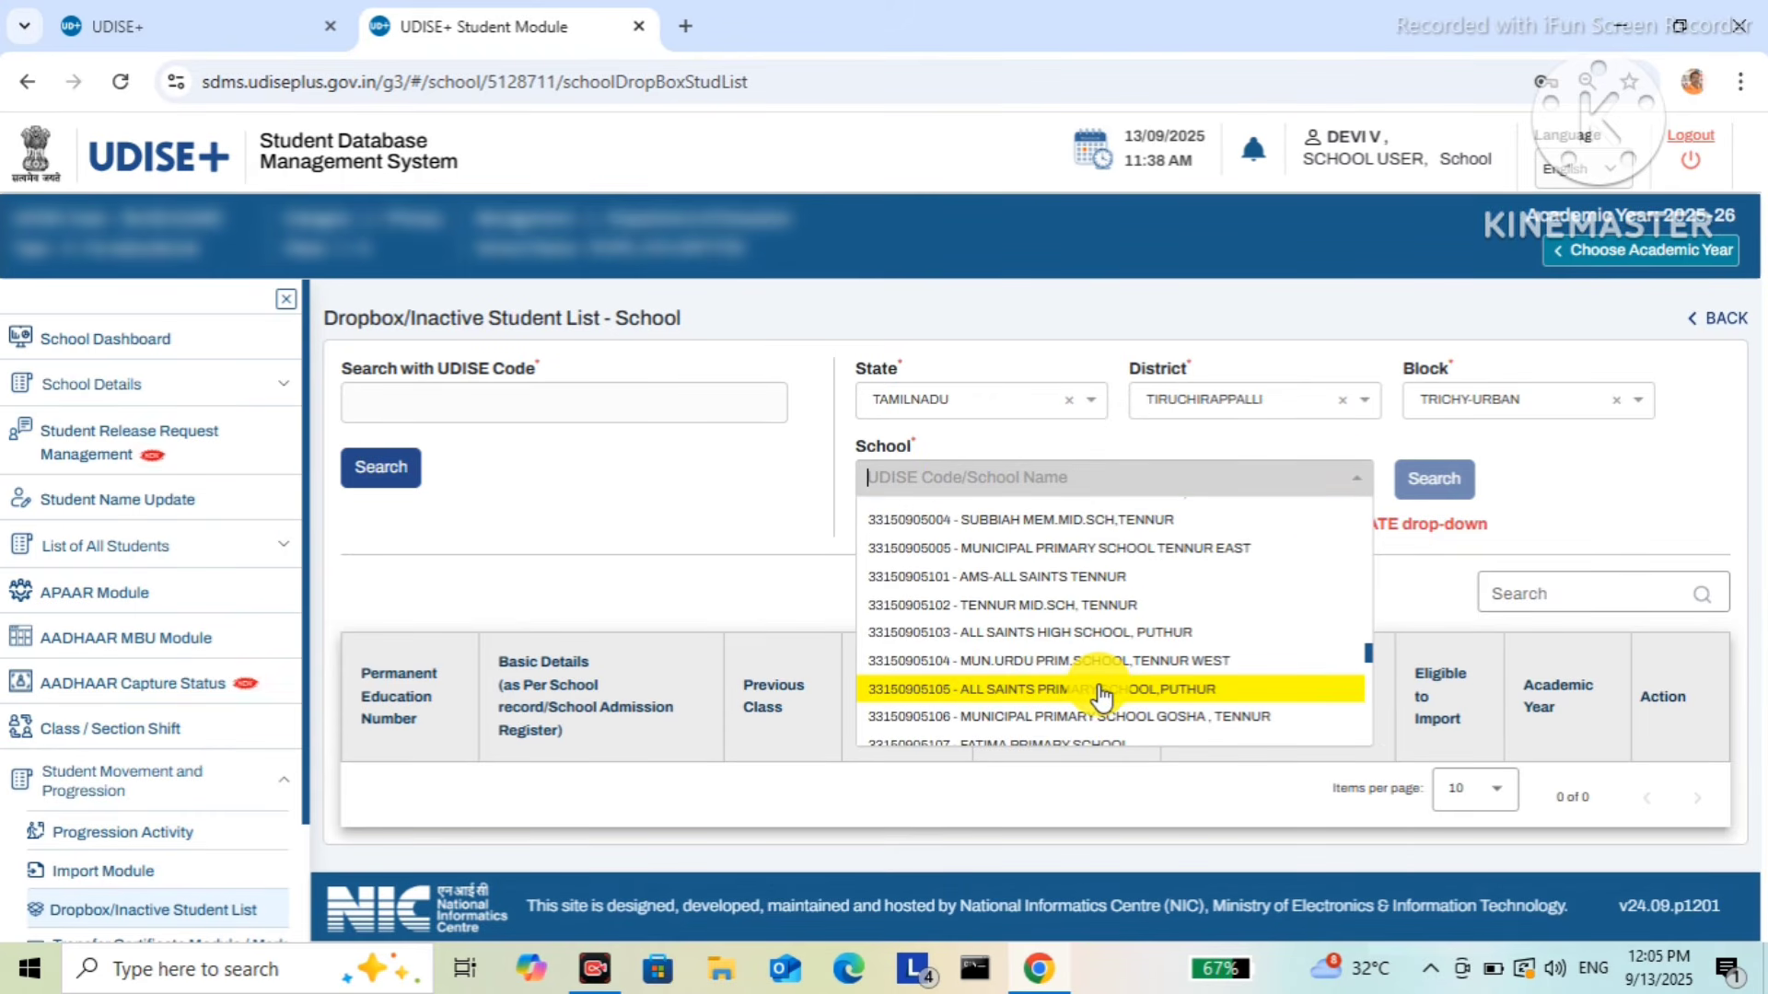
{"action": "left_click", "coordinate": [1100, 695]}
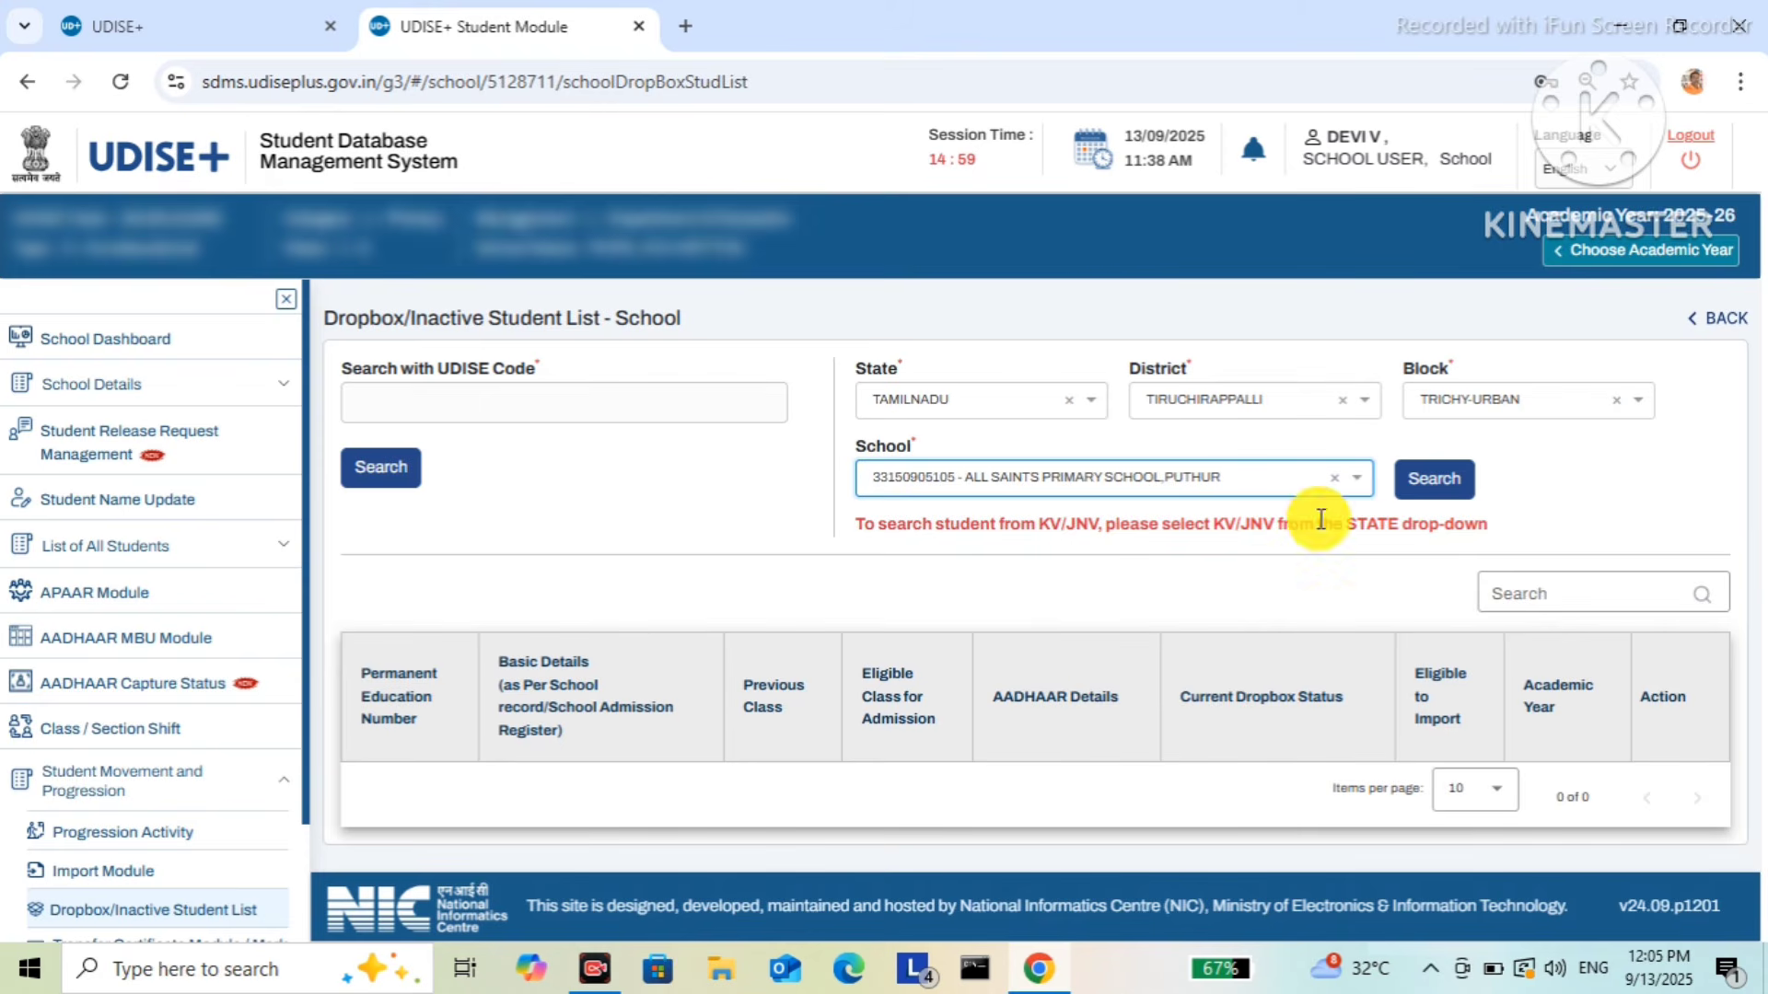
{"action": "left_click", "coordinate": [1430, 497]}
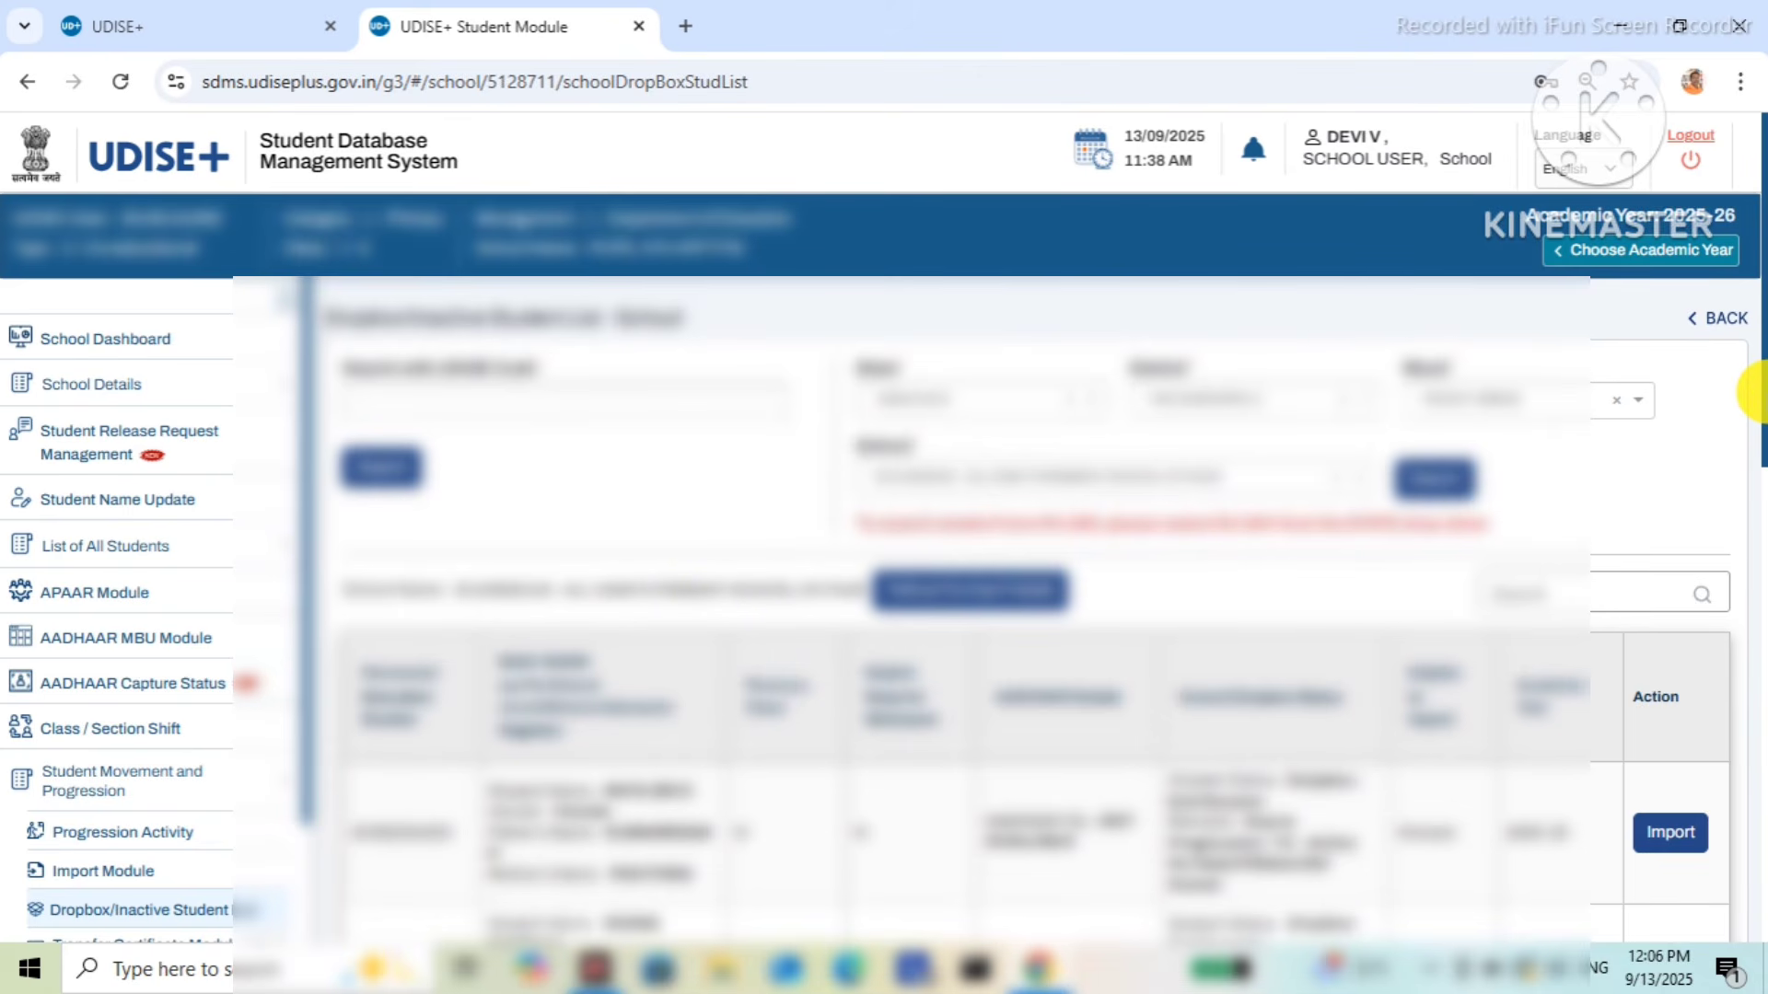
{"action": "left_click_drag", "start_coordinate": [1760, 391], "coordinate": [1743, 521]}
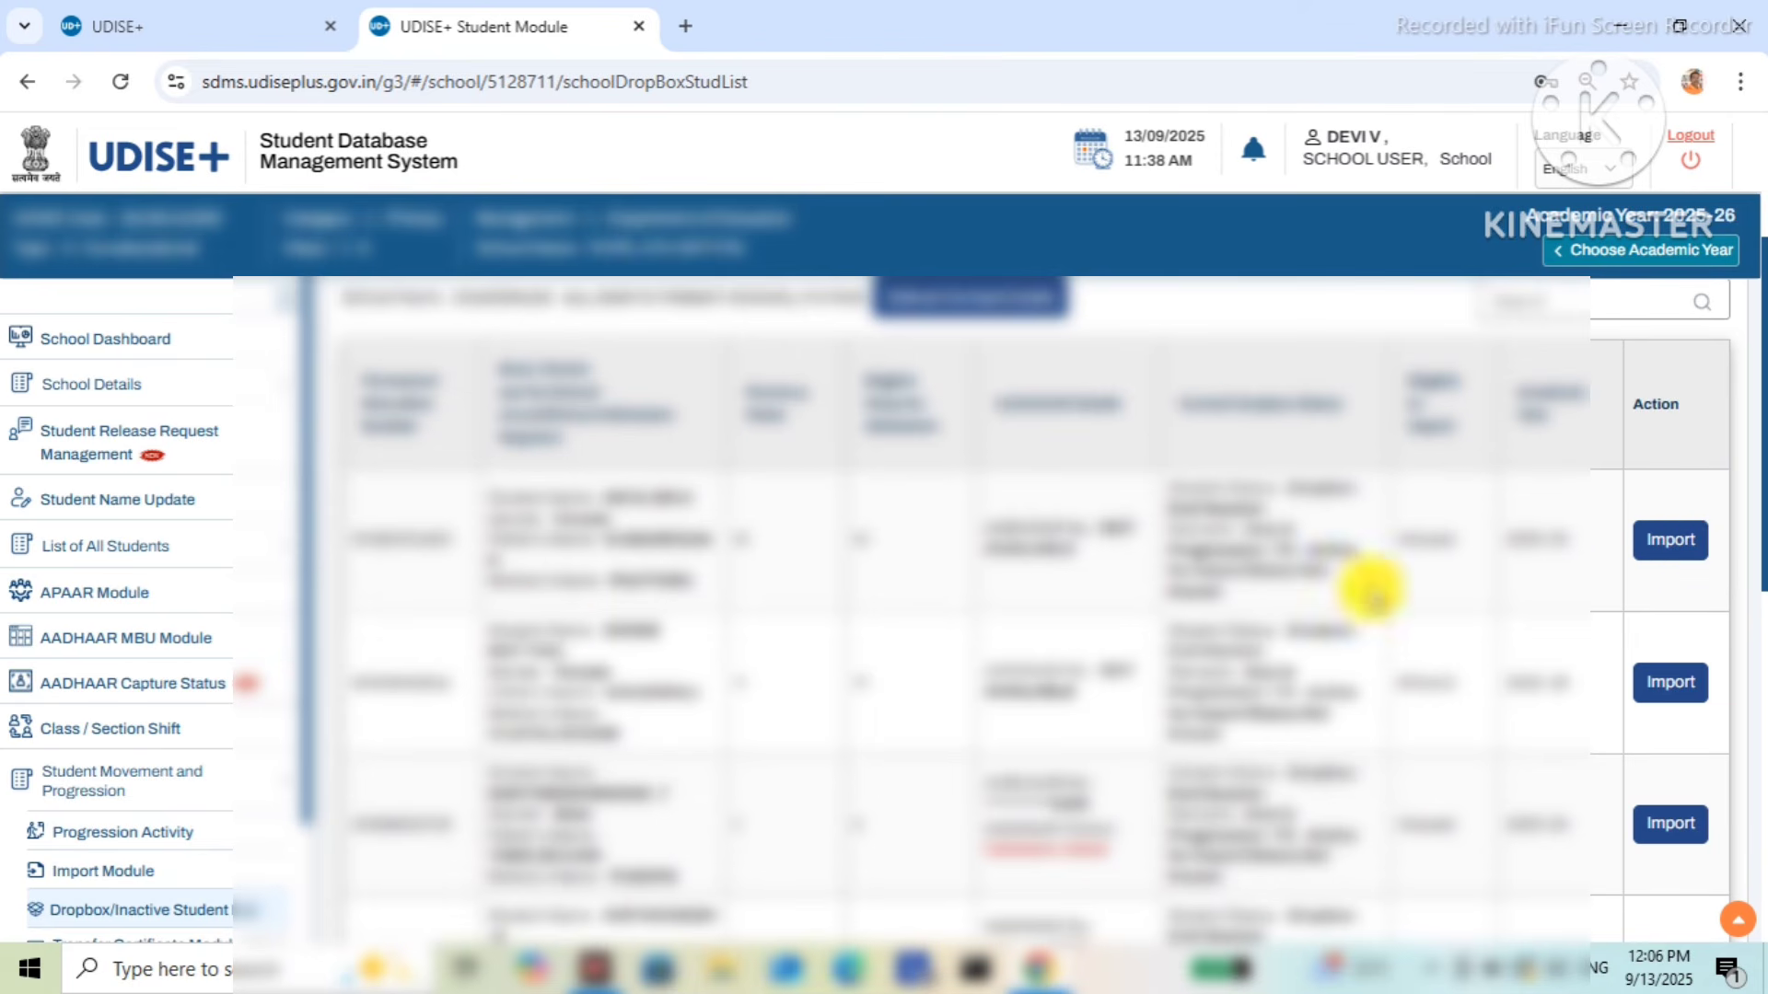
{"action": "left_click_drag", "start_coordinate": [1754, 396], "coordinate": [1760, 247]}
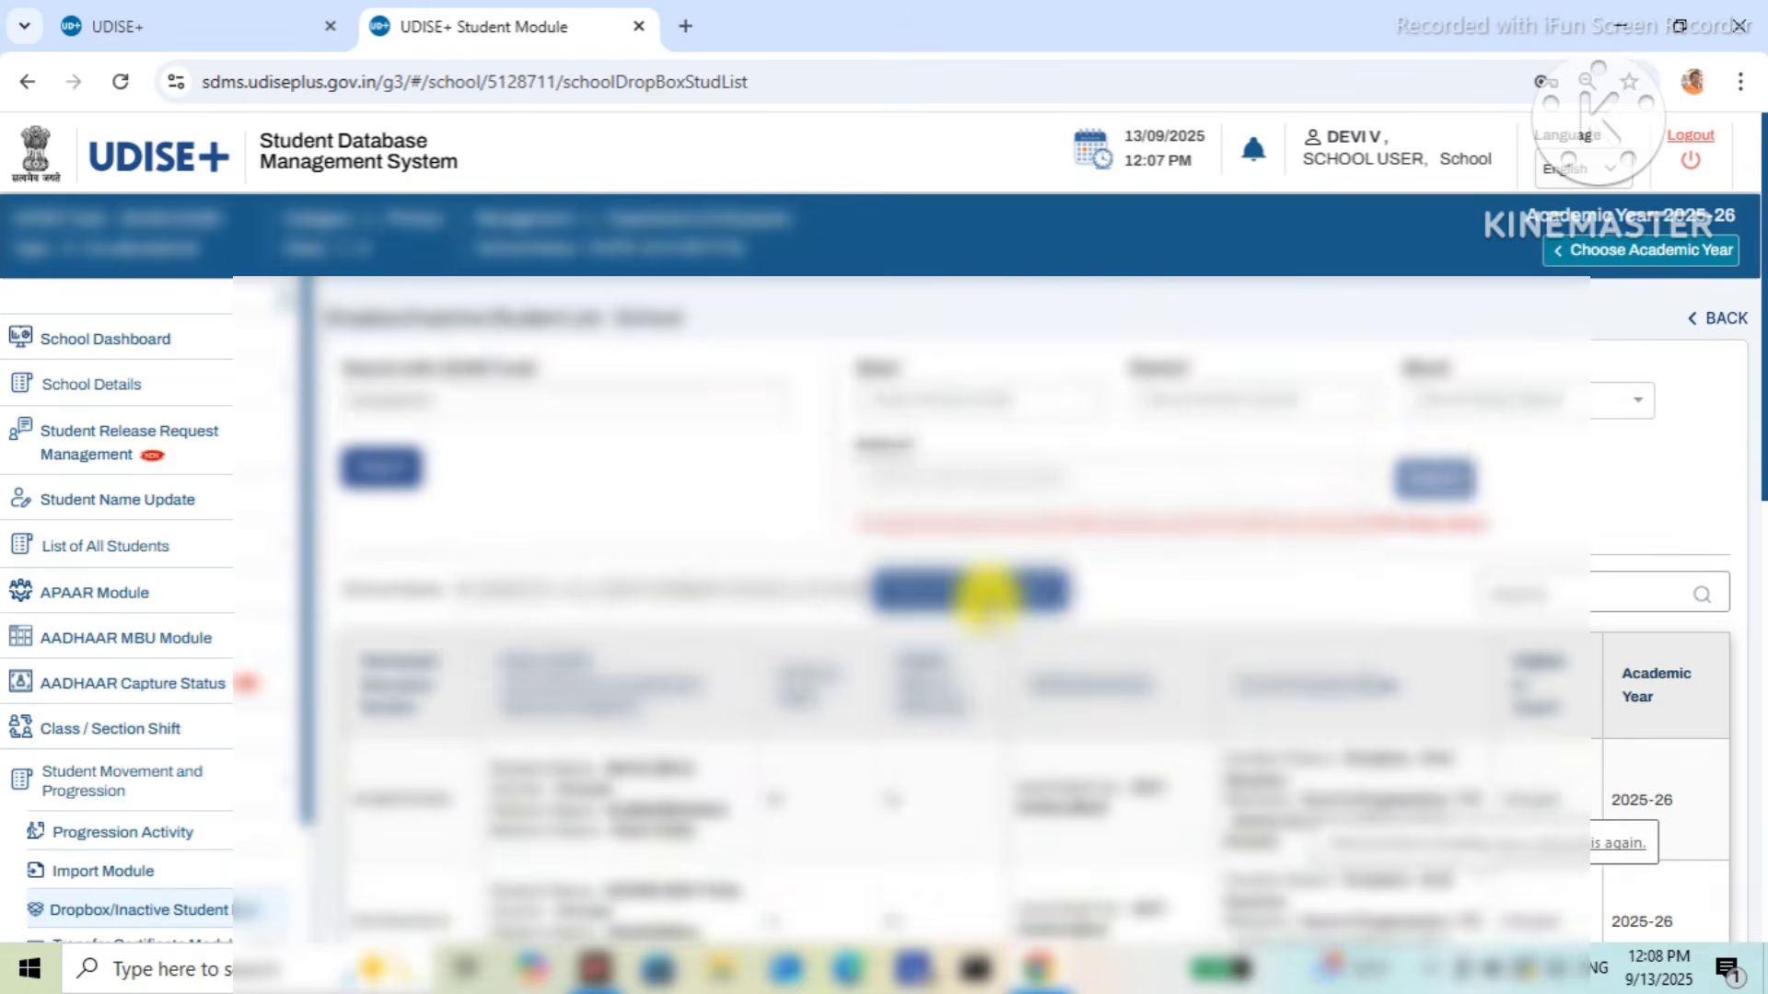
- View the contact details of the searched school and expand the additional contact information
{"action": "left_click", "coordinate": [987, 592]}
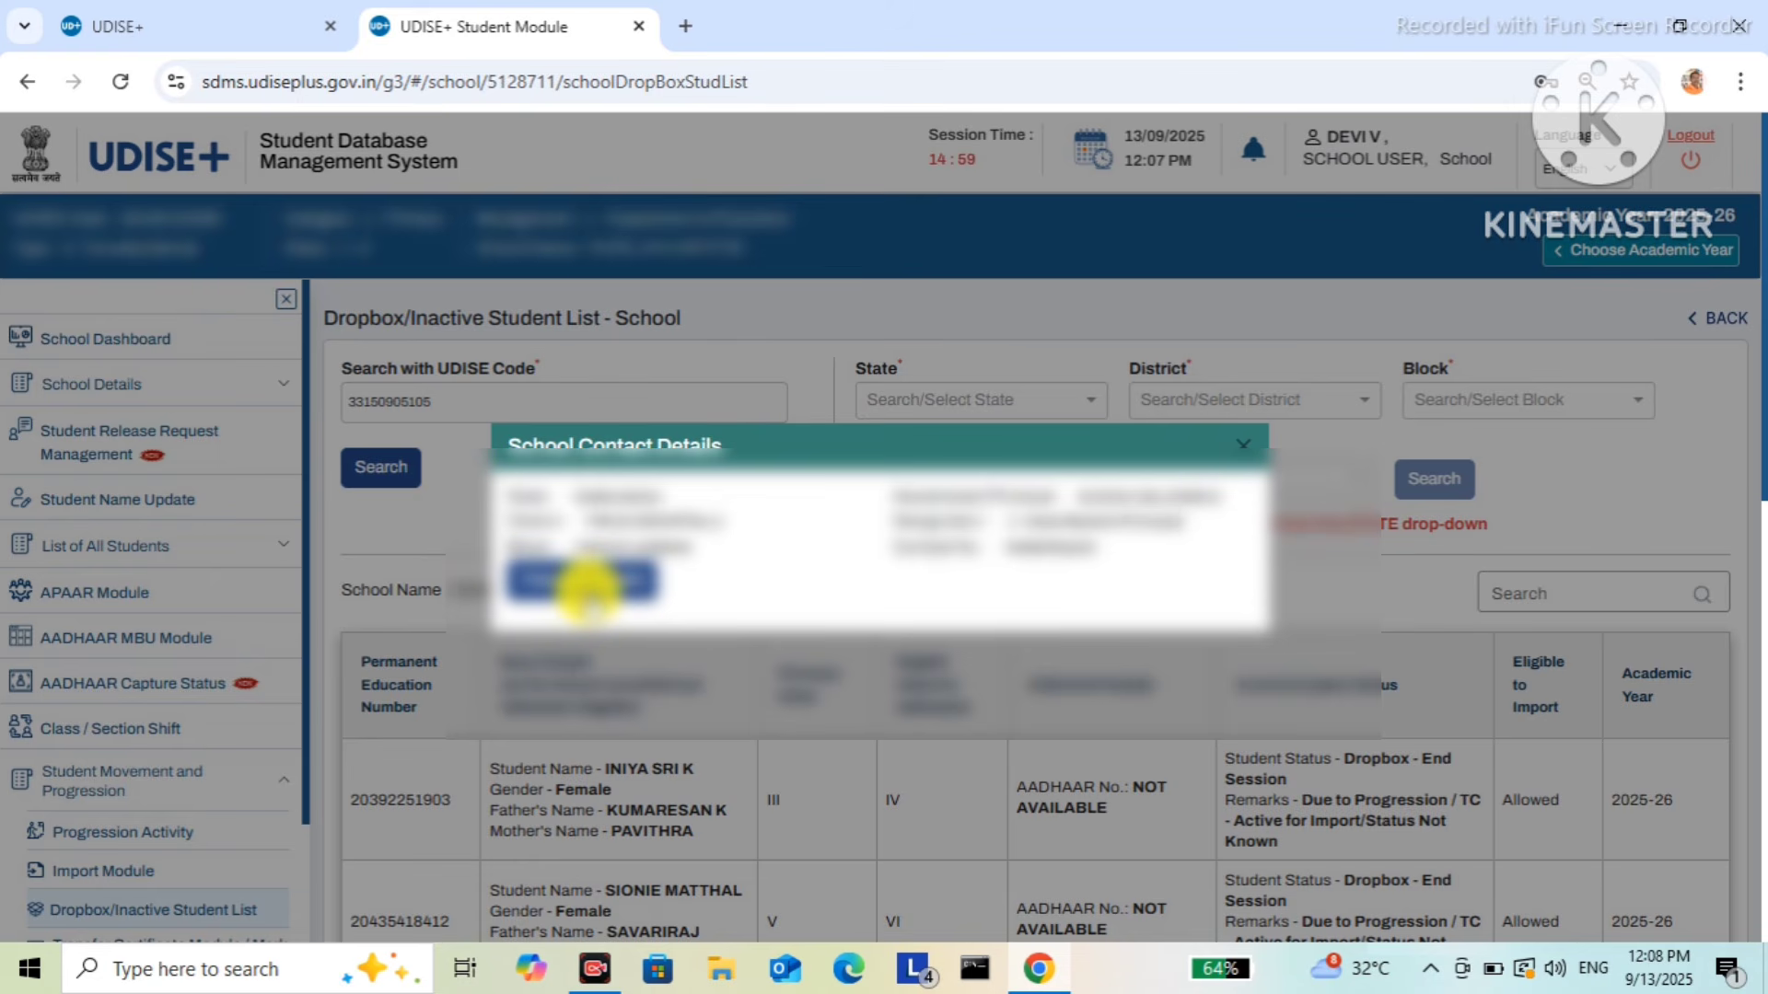
{"action": "left_click", "coordinate": [585, 582]}
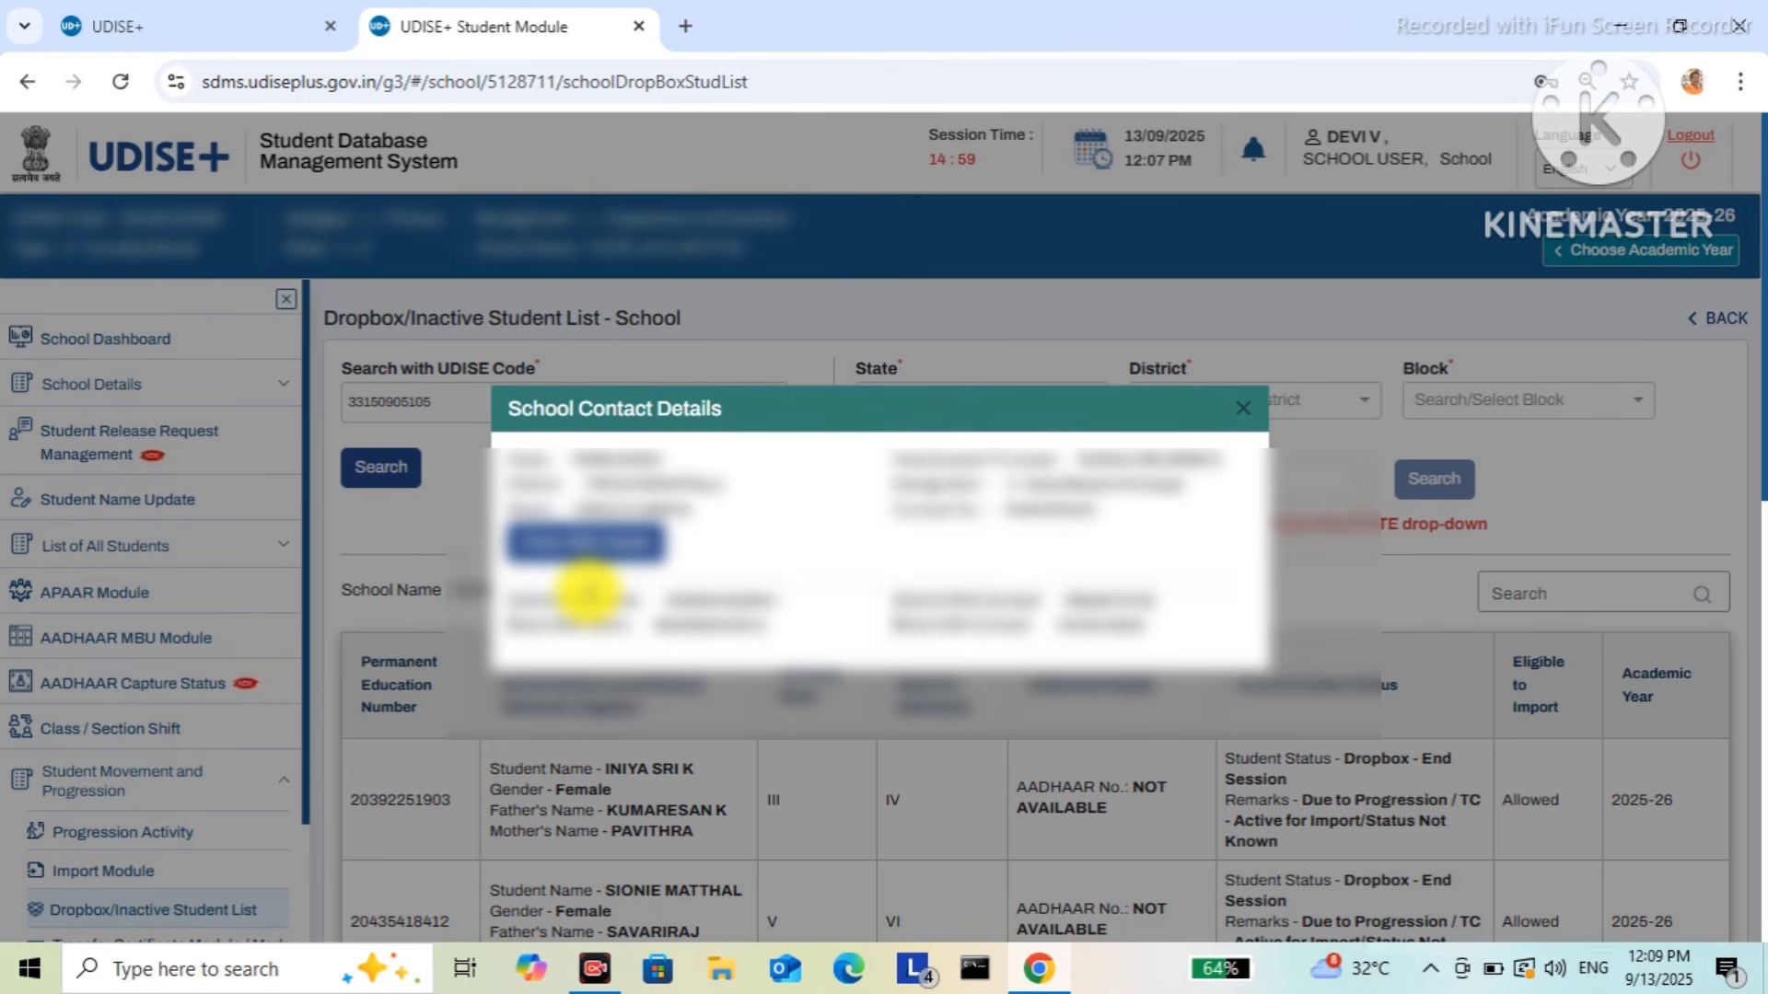